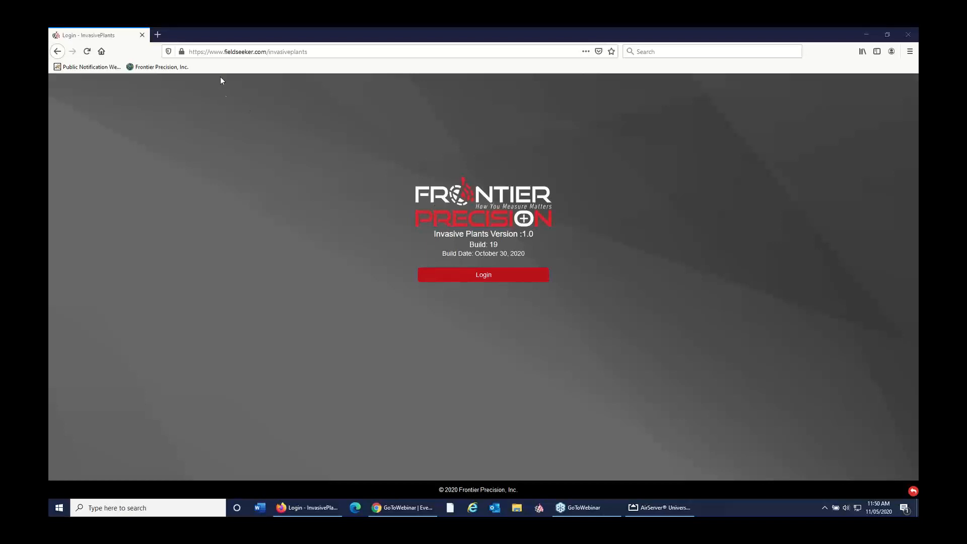
Step: Sign in to the Invasive Plants web app with the saved ArcGIS account's username and password
click(481, 275)
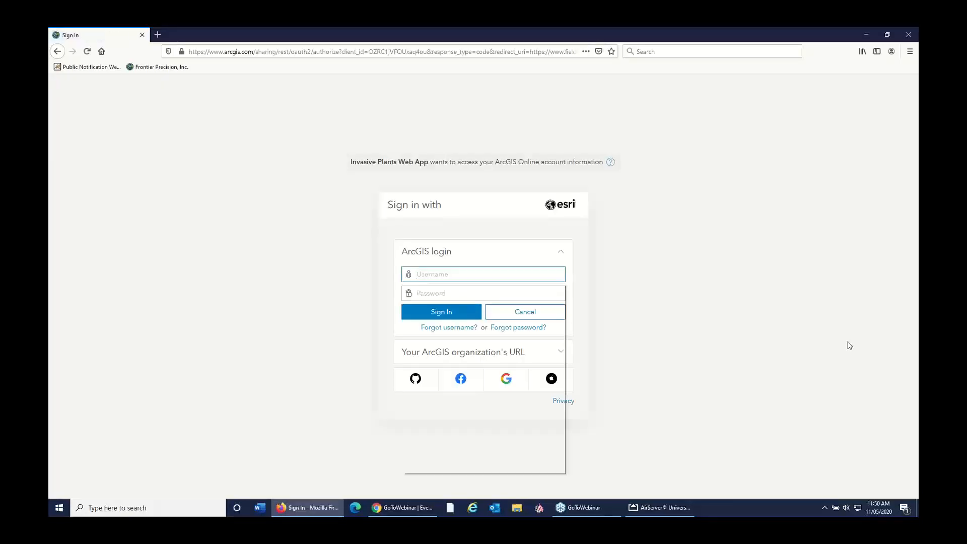
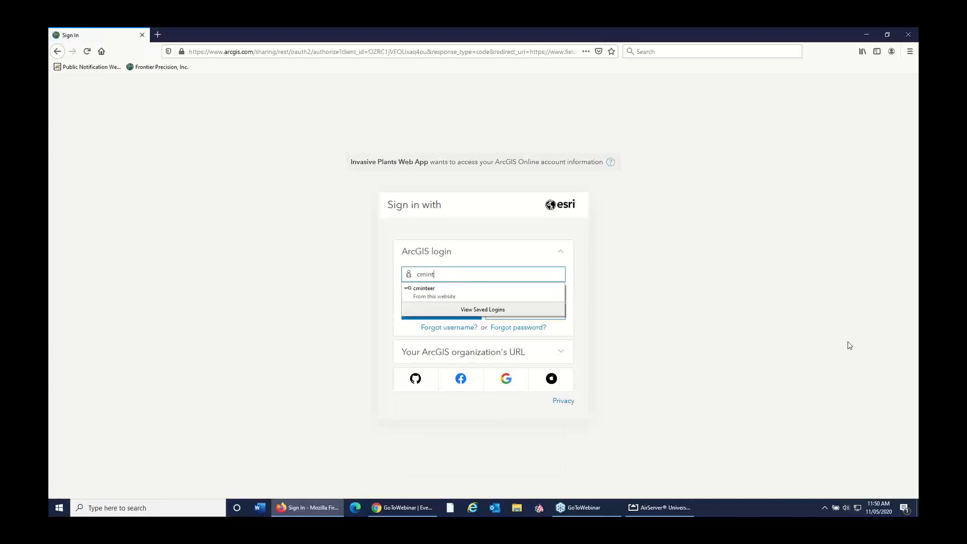
click(462, 292)
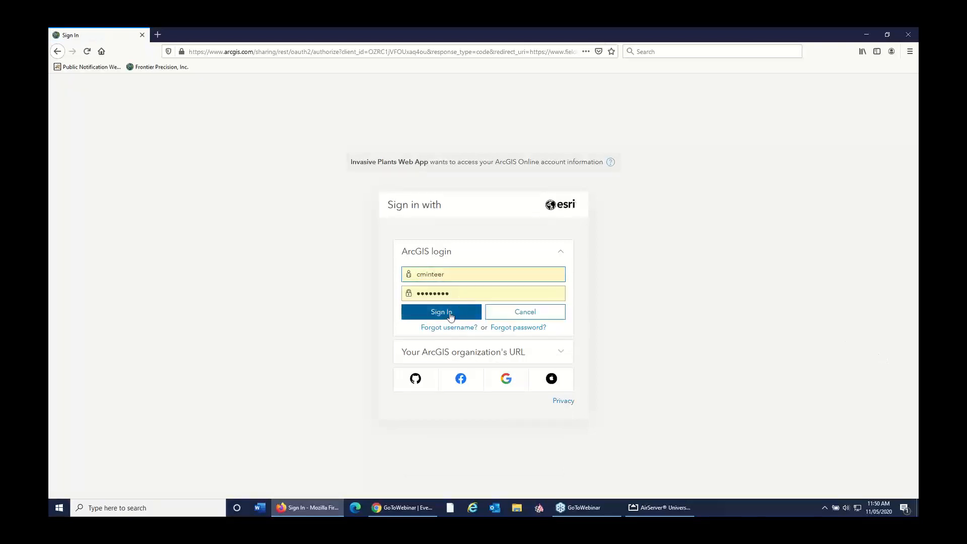
click(451, 316)
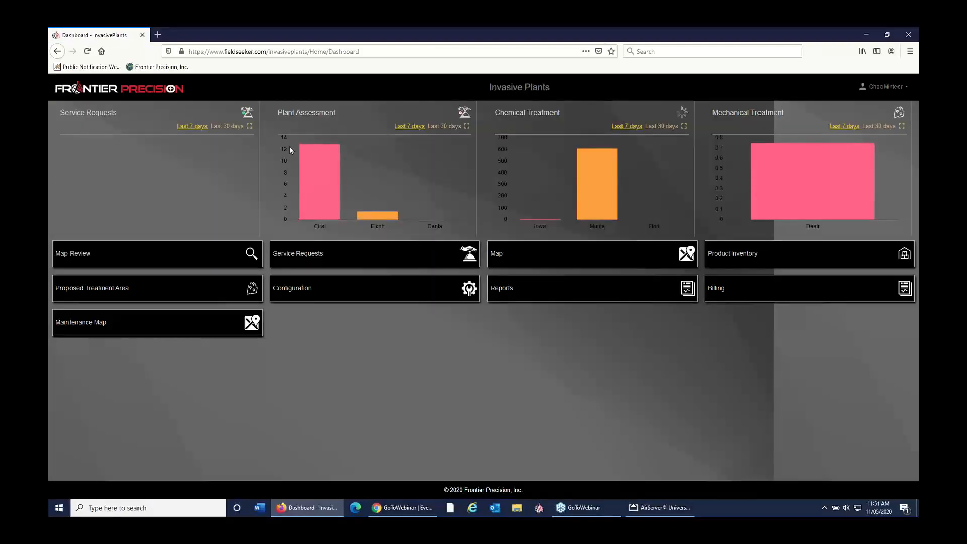
Step: Set the Service Requests, Plant Assessment, Chemical Treatment and Mechanical Treatment dashboard charts to the last 30 days
click(236, 128)
click(443, 127)
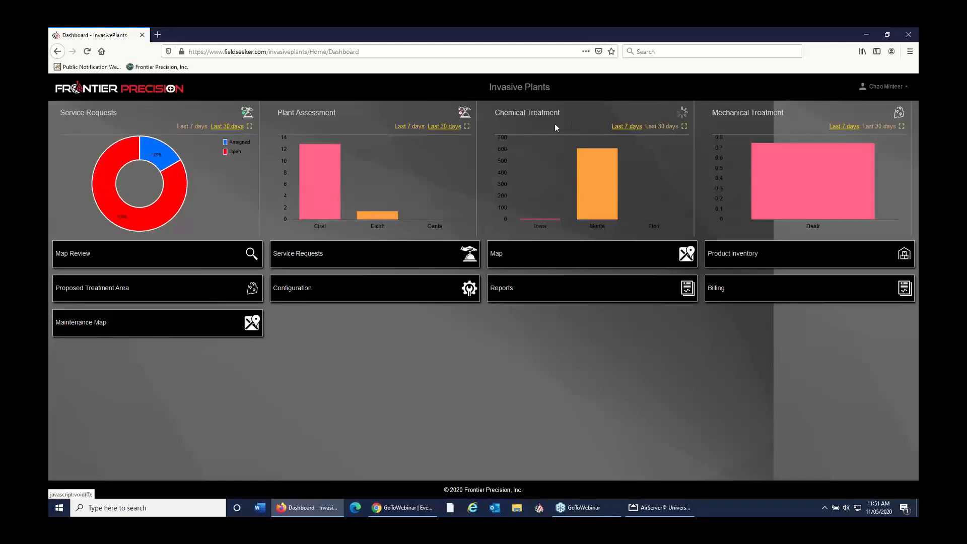
click(661, 127)
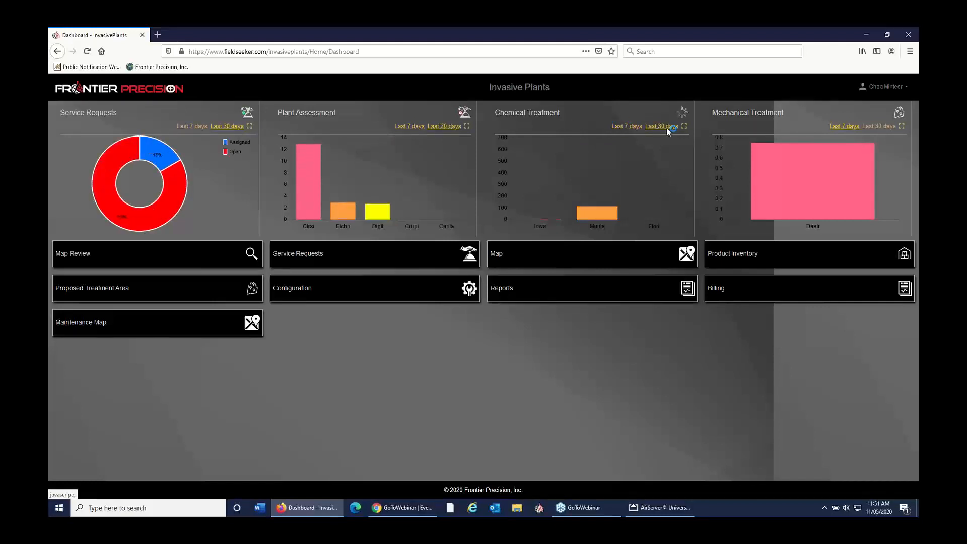
click(879, 126)
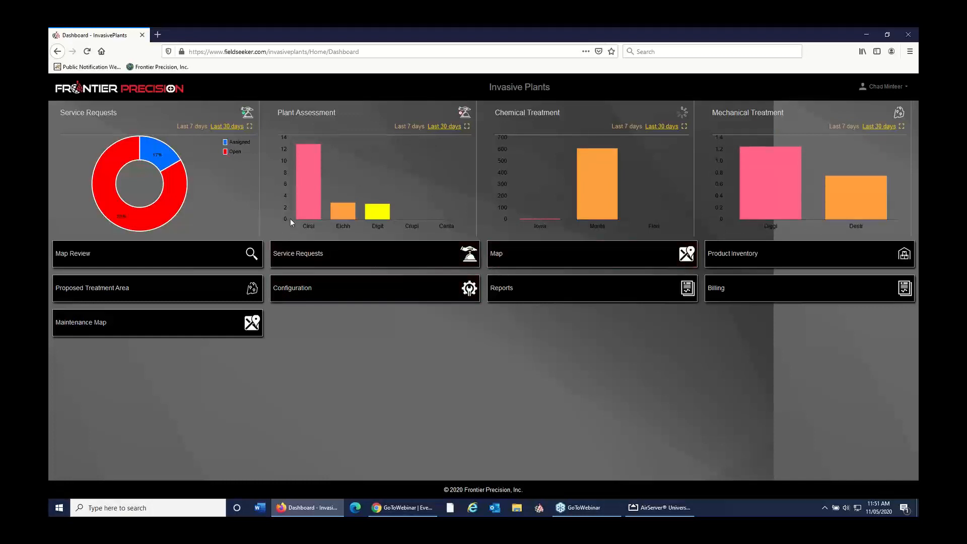
Step: Check the Montana bar in the Chemical Treatment chart, and view the Plant Assessment chart enlarged before closing it
mouse_move(604, 164)
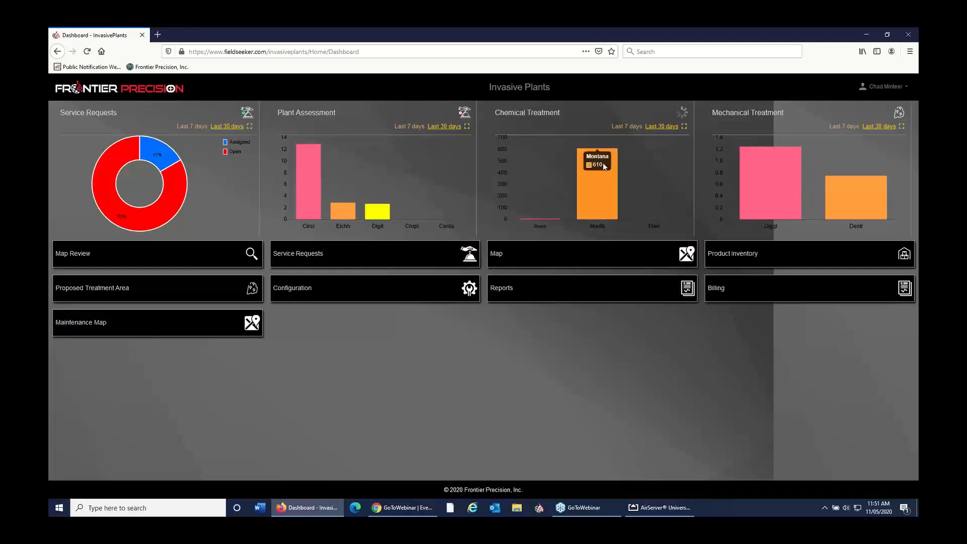
click(467, 128)
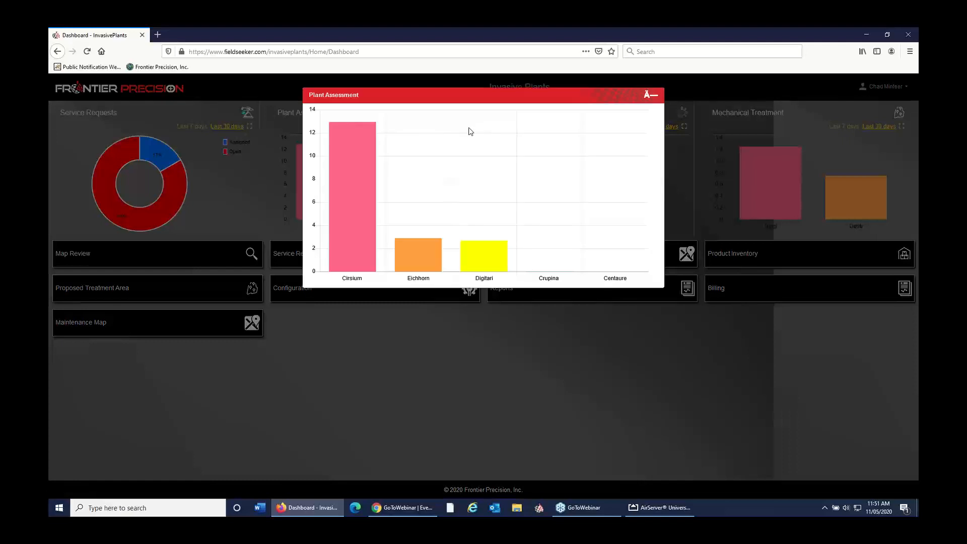
click(651, 95)
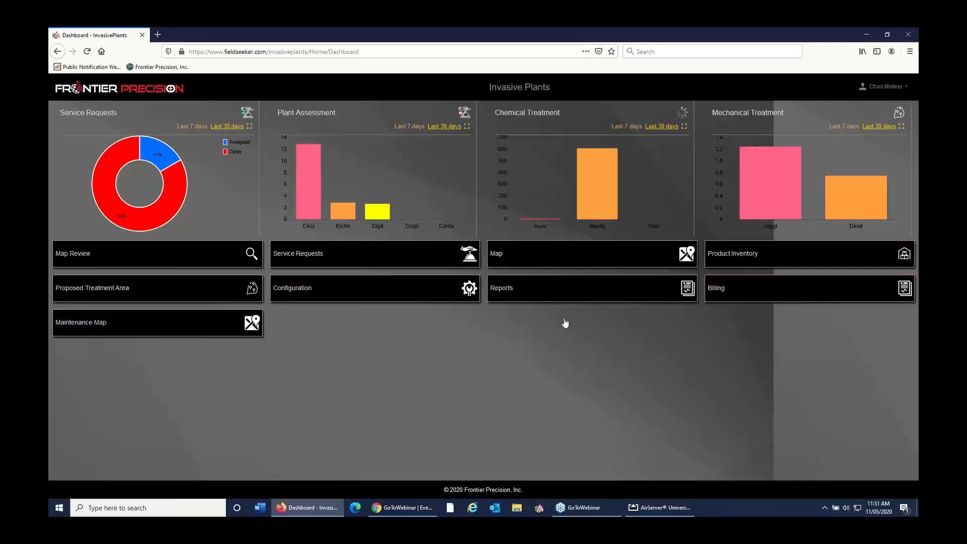
Step: Open the invasive plant map and center it on the plant records north of Pine Bluff
click(528, 259)
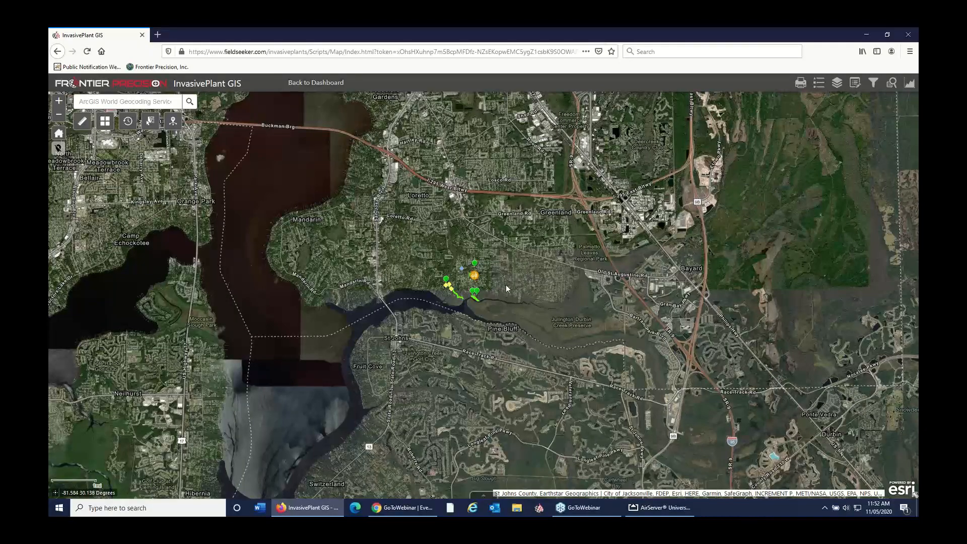
scroll(506, 288, up, 1)
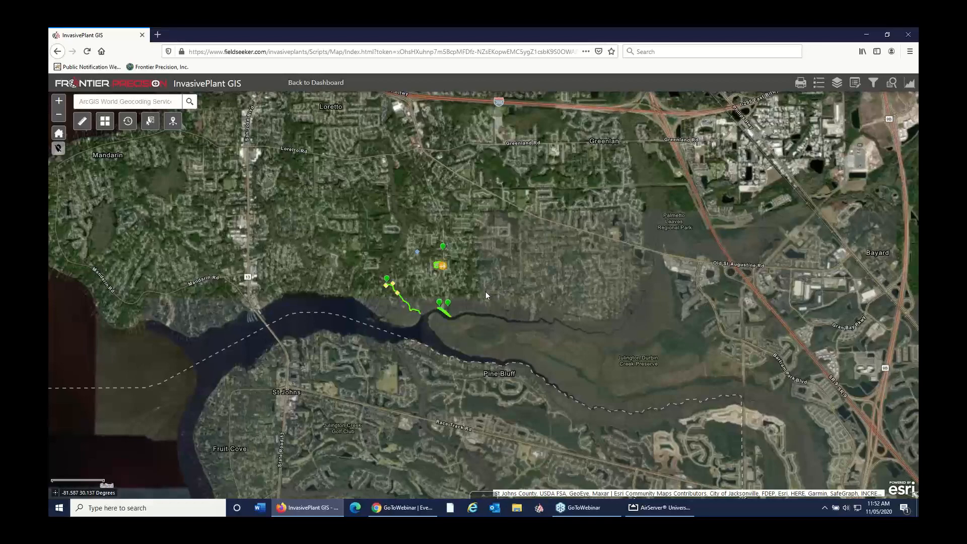
drag(486, 291, 516, 304)
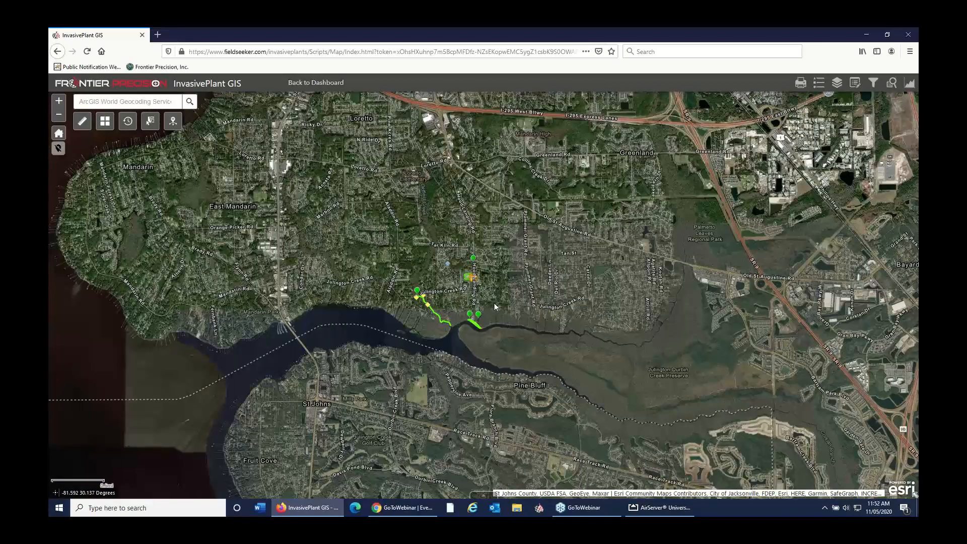
Step: Show the map legend and review its symbols for service requests, plant assessments, treatments, tracks and areas
click(819, 85)
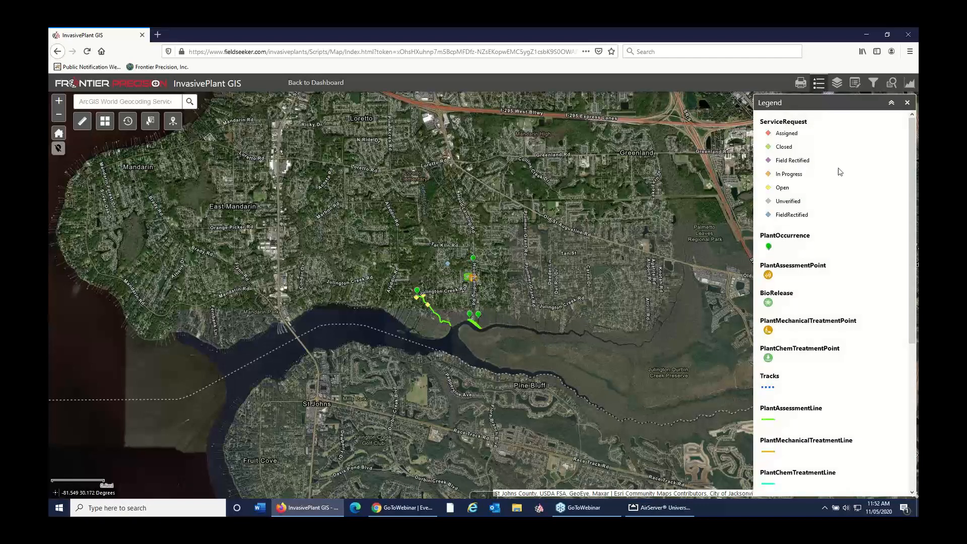
scroll(857, 302, down, 4)
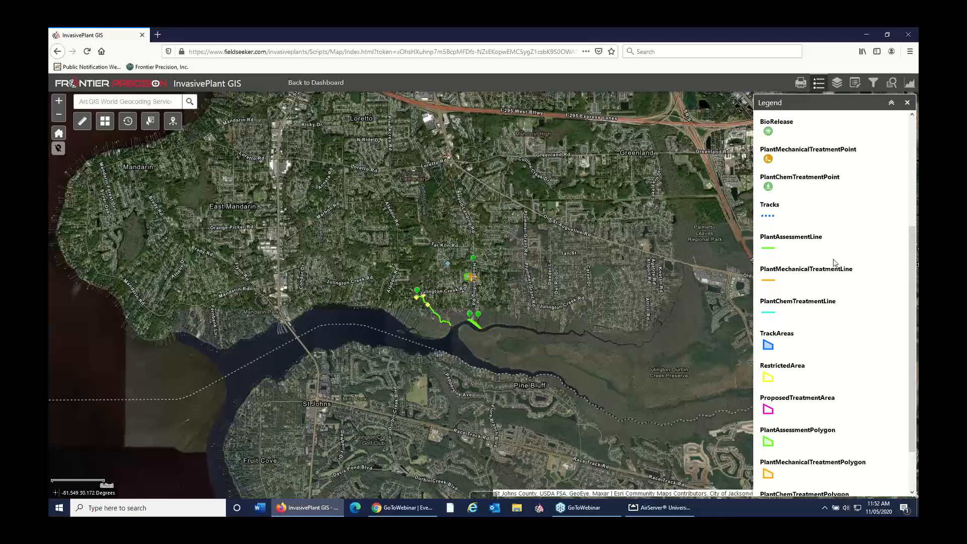
scroll(834, 263, up, 2)
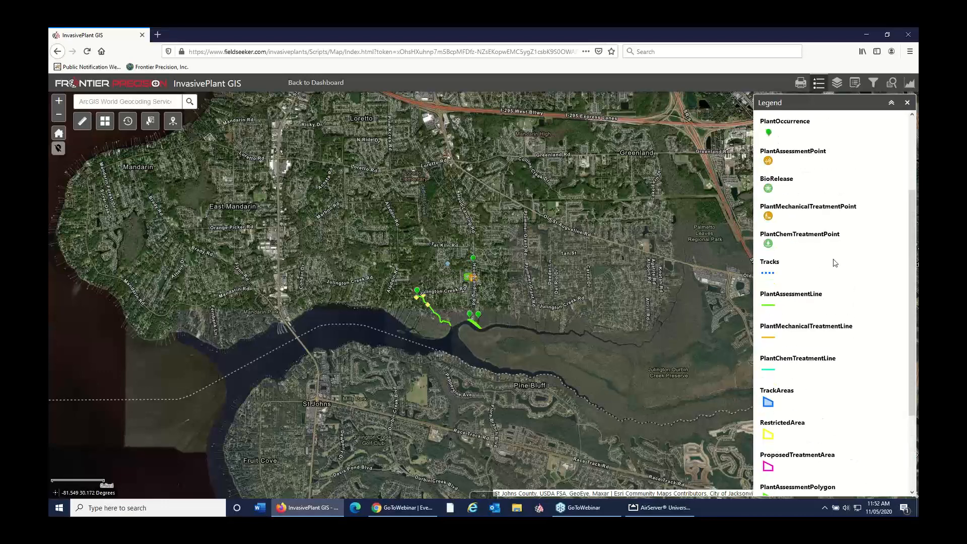
scroll(835, 262, up, 2)
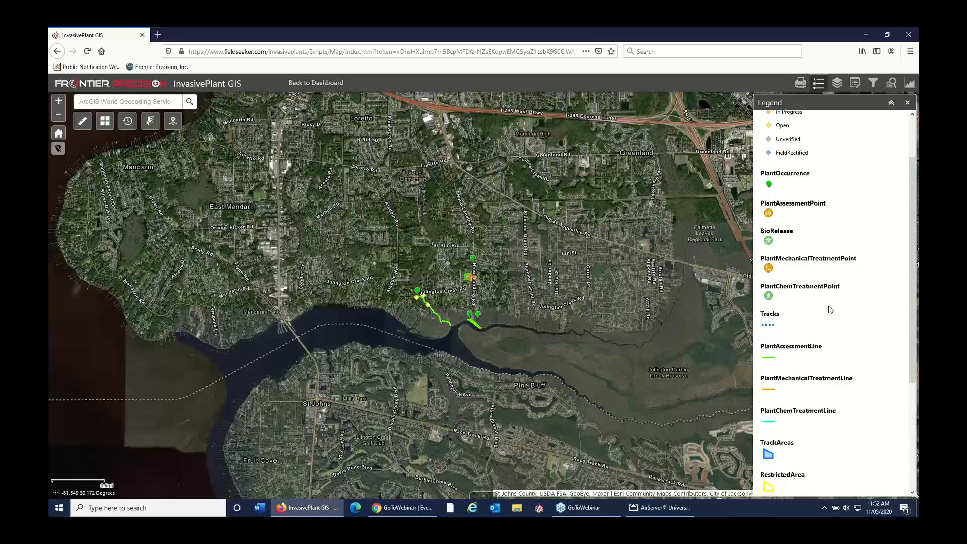
scroll(826, 309, down, 4)
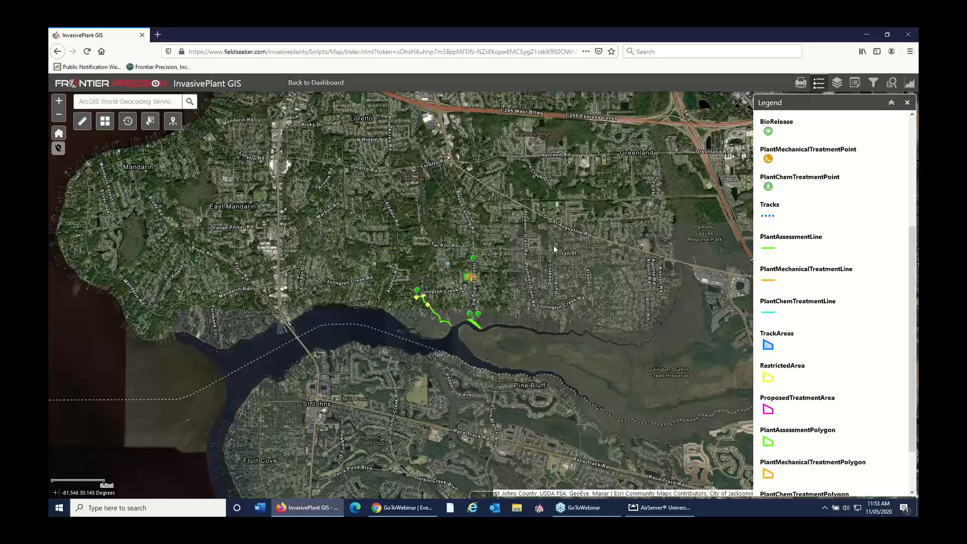
Step: Inspect the Oldfield Creek plant assessment line's attributes and related tables on the map, and close its details
scroll(427, 304, down, 1)
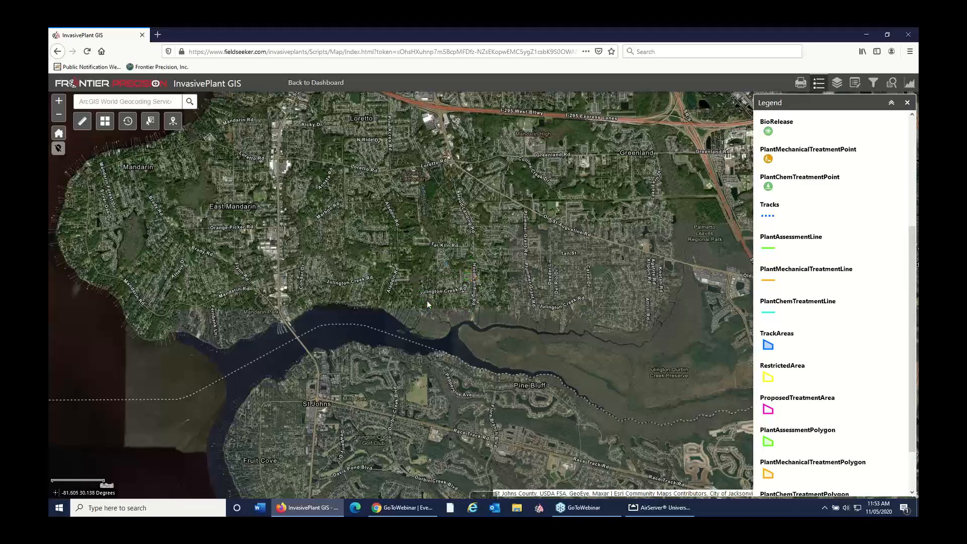
scroll(429, 298, up, 1)
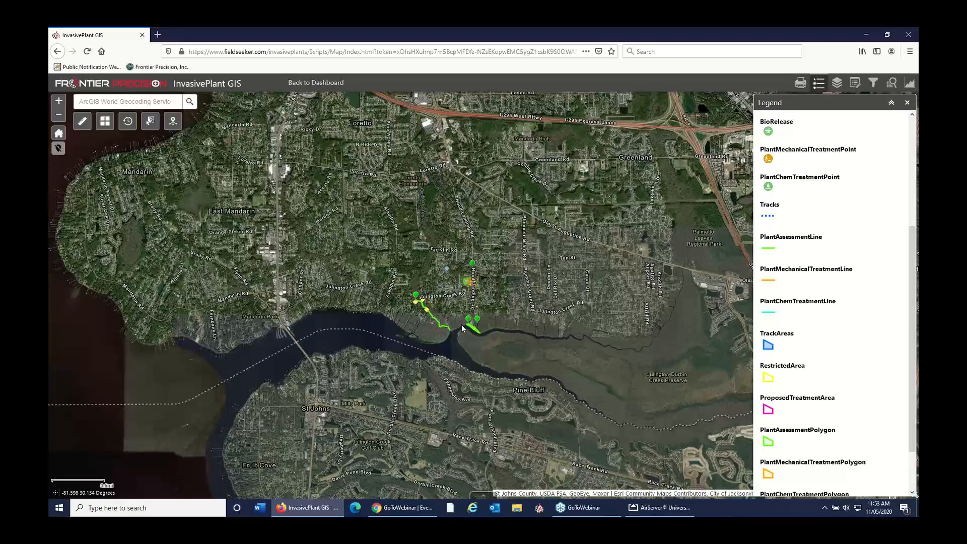
scroll(461, 324, up, 1)
scroll(461, 325, up, 1)
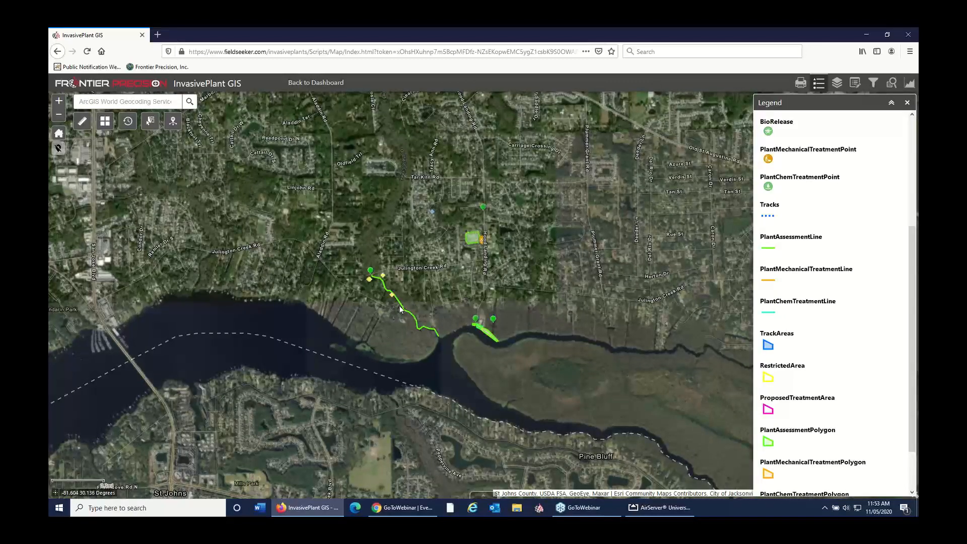
click(400, 310)
click(481, 333)
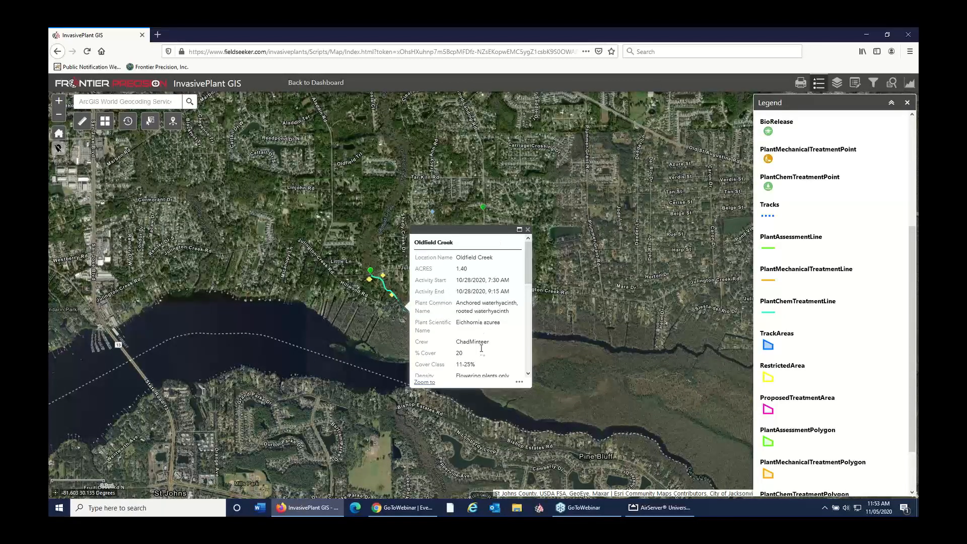
scroll(493, 357, down, 6)
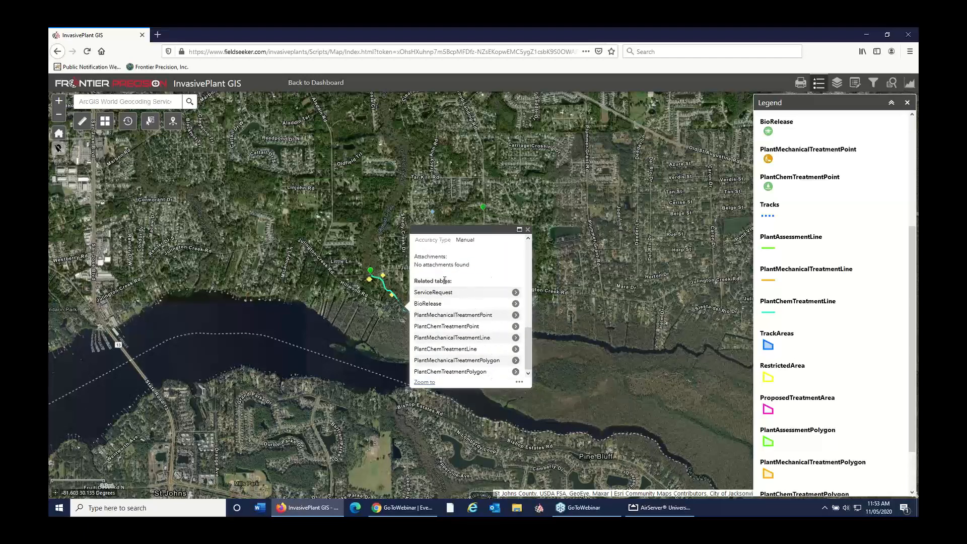
click(528, 228)
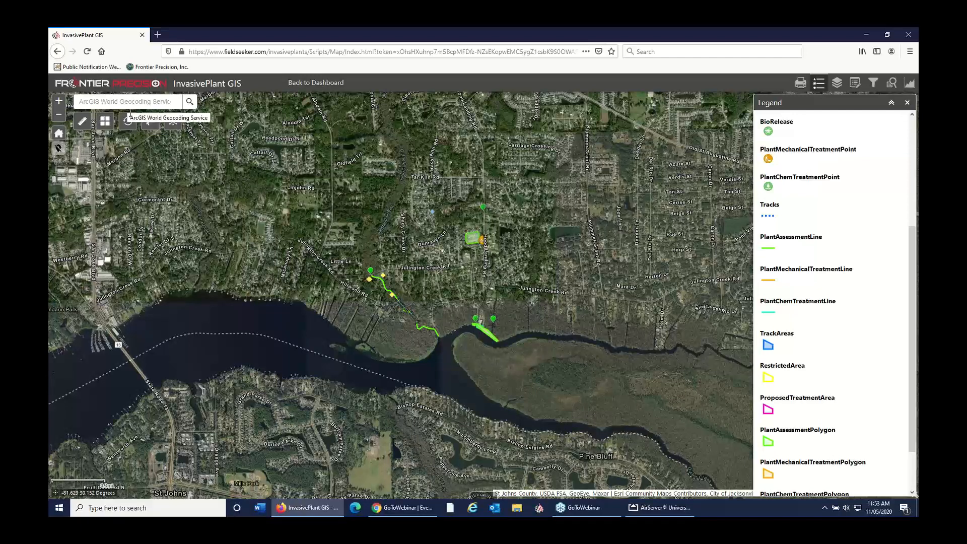
Step: Change the map's basemap to Streets
click(108, 124)
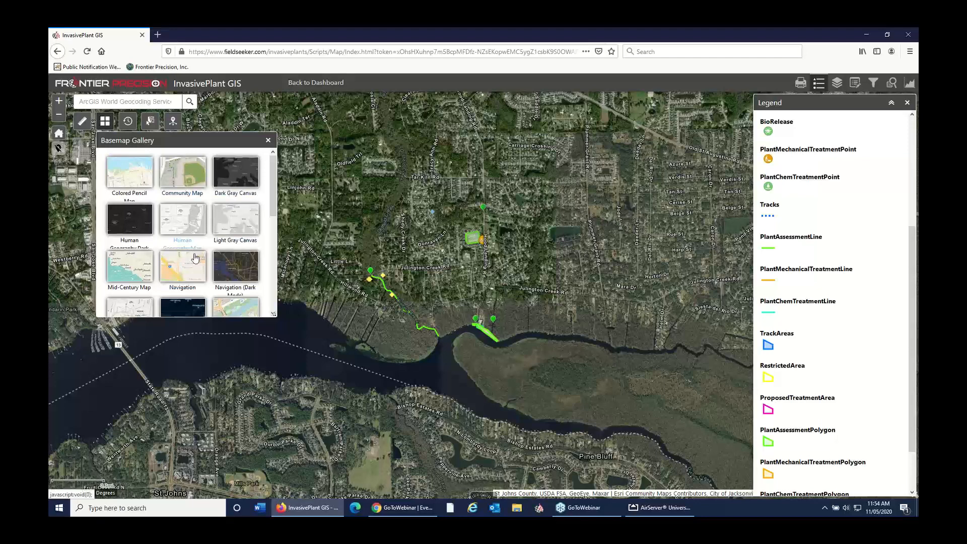
scroll(183, 224, down, 1)
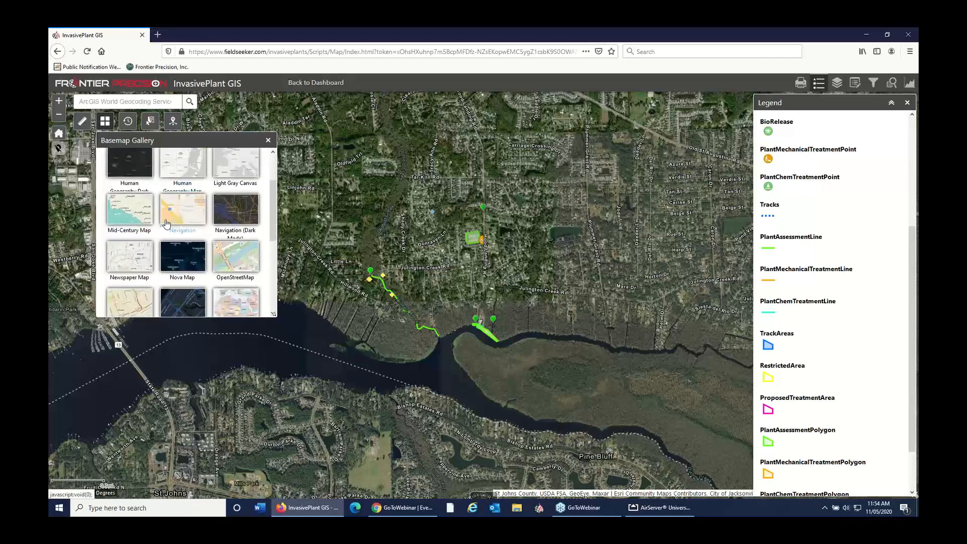
scroll(170, 281, down, 1)
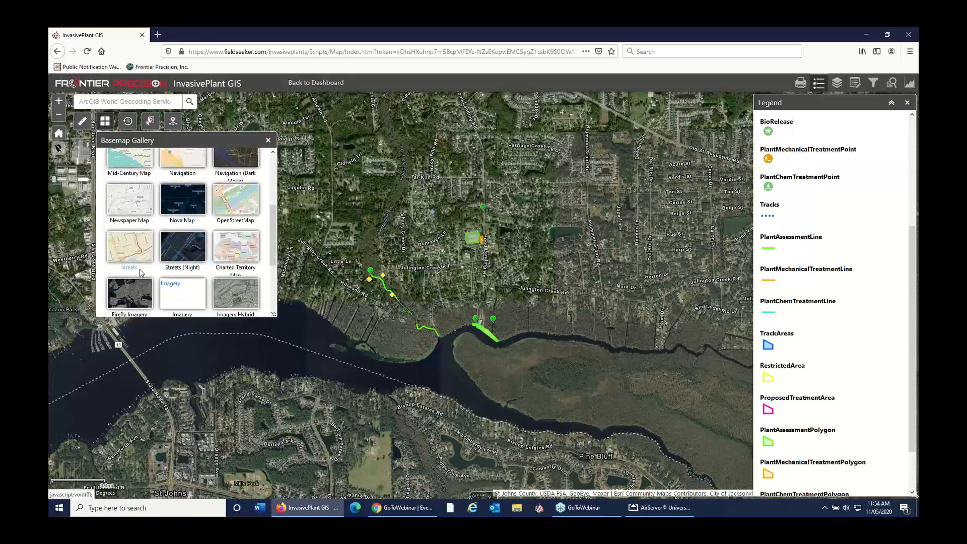
click(140, 268)
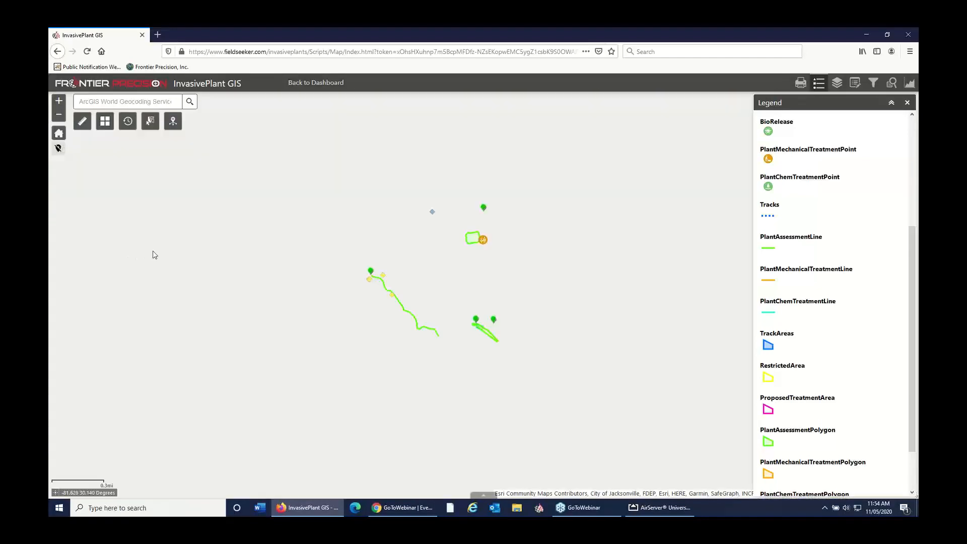
Step: Change the map's basemap to Streets (Night)
click(104, 122)
scroll(241, 237, down, 5)
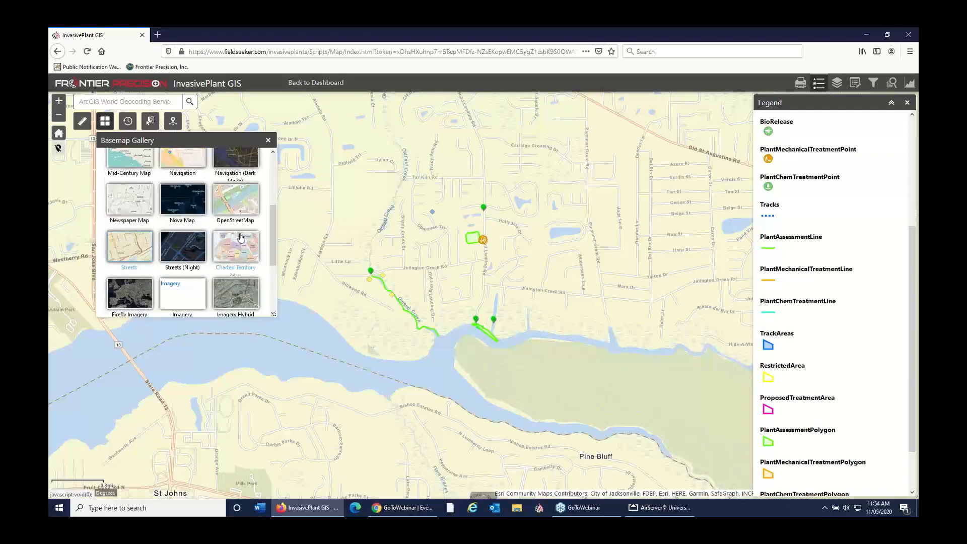
click(191, 244)
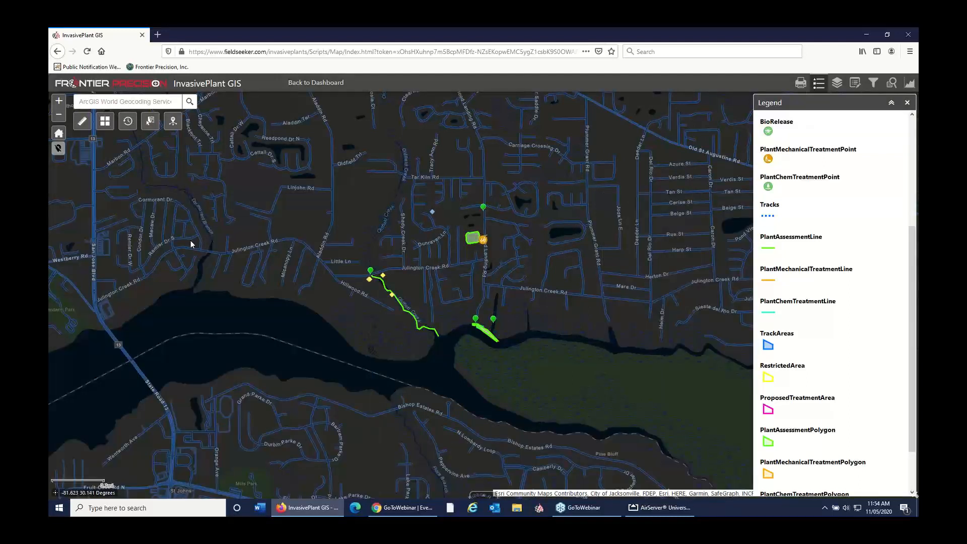
click(105, 121)
drag(273, 211, 285, 260)
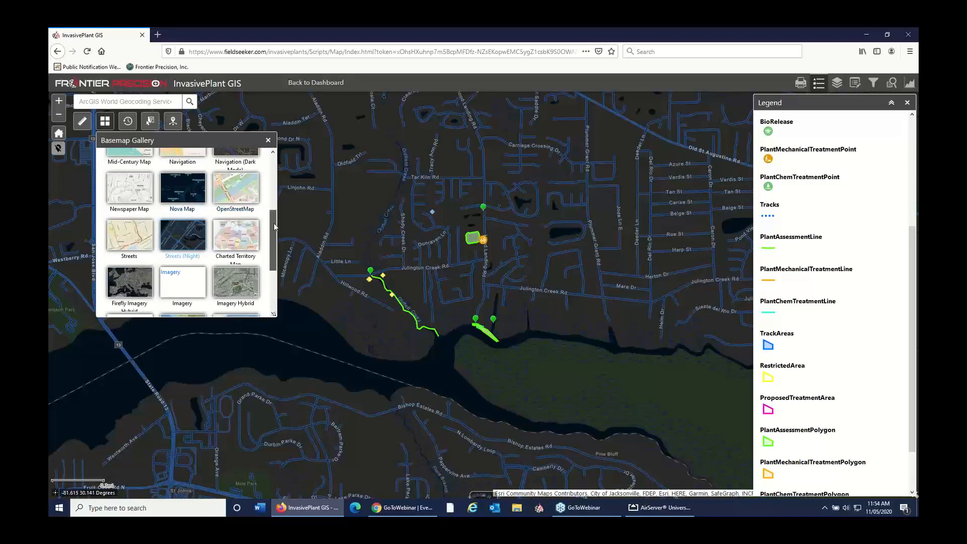
drag(274, 227, 270, 175)
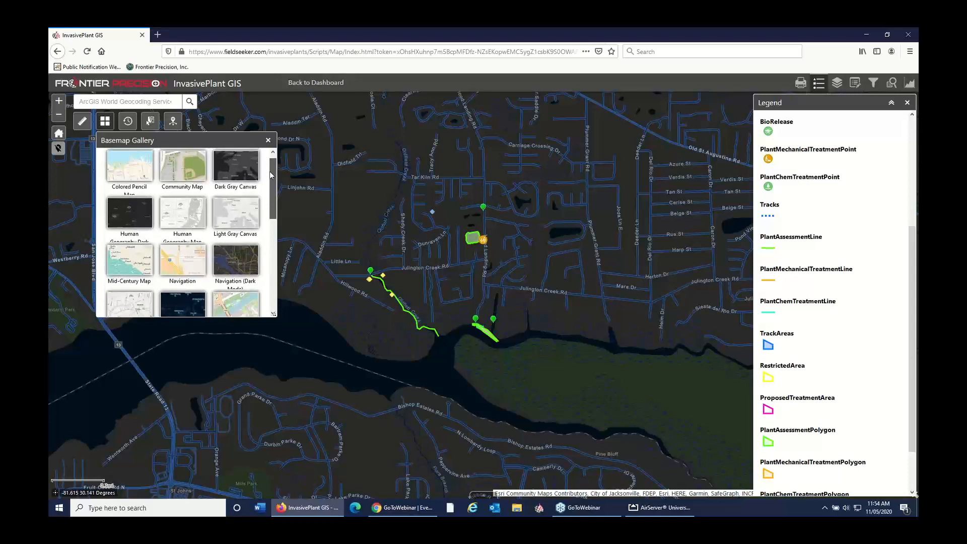
click(268, 140)
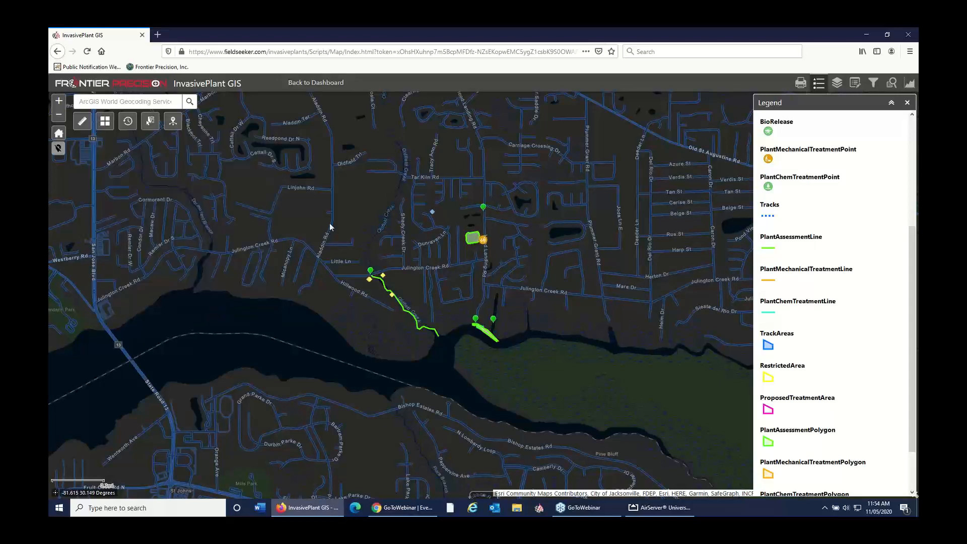
Step: Change the map's basemap to Firefly Imagery
click(105, 121)
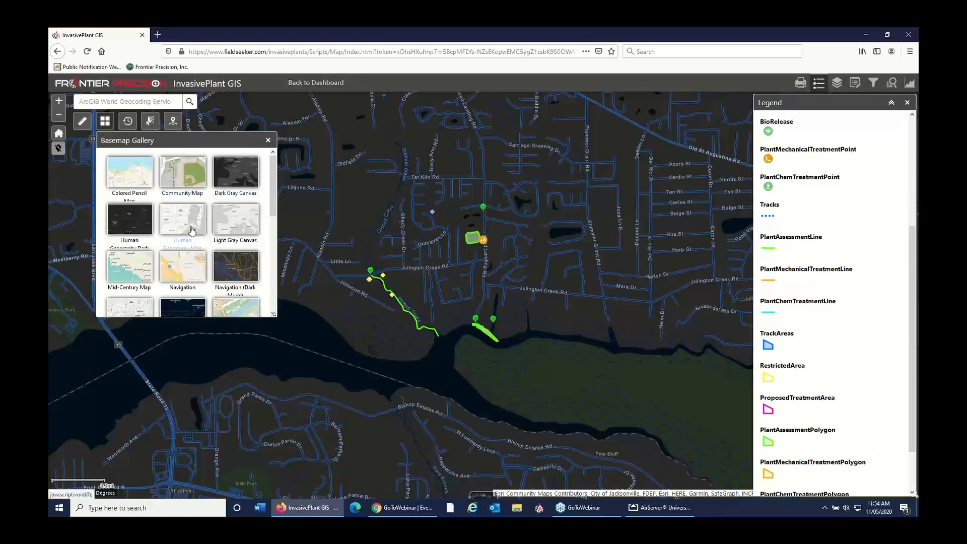
scroll(209, 230, down, 3)
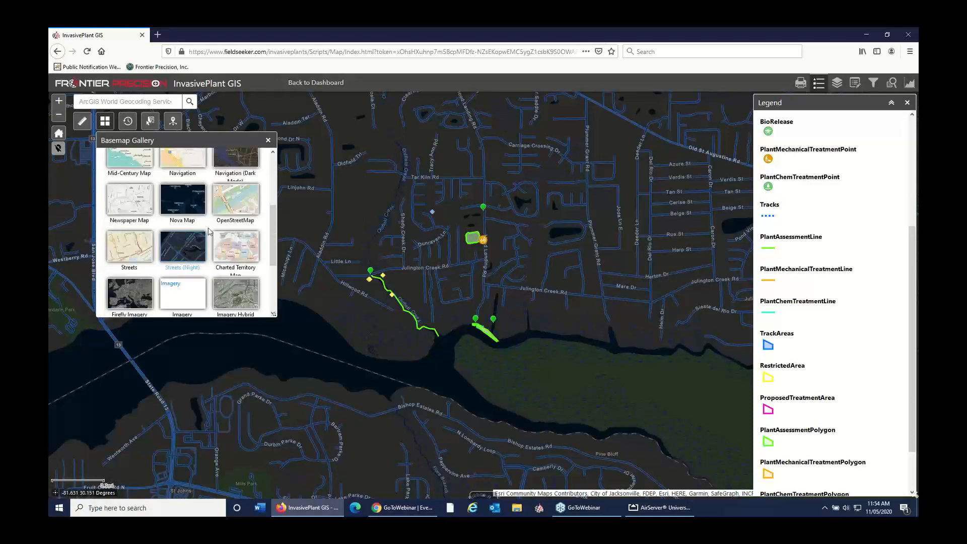
click(134, 291)
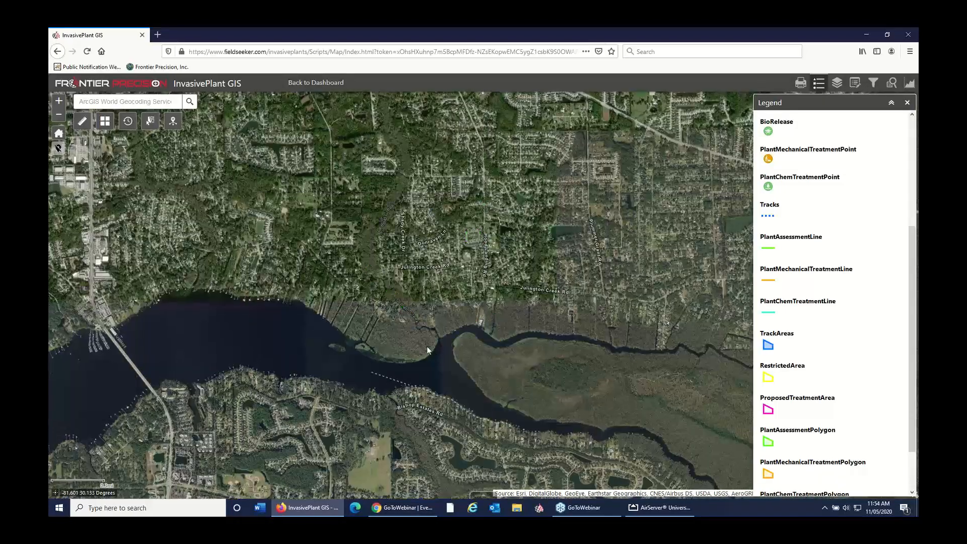
Step: Measure the area of the vegetation patch along the river's north bank in Sq Feet (US), outlining it with a polygon
scroll(427, 346, up, 1)
scroll(387, 377, up, 1)
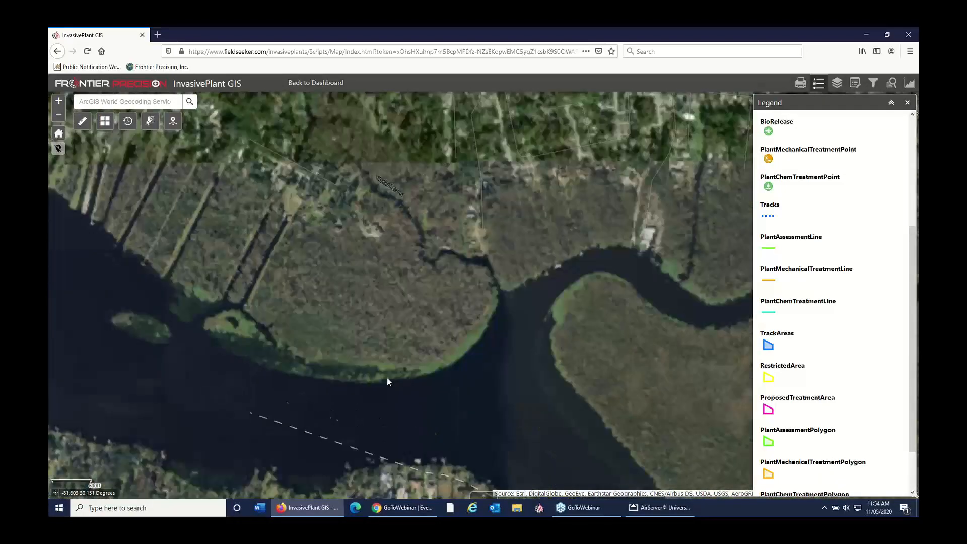
scroll(387, 377, up, 1)
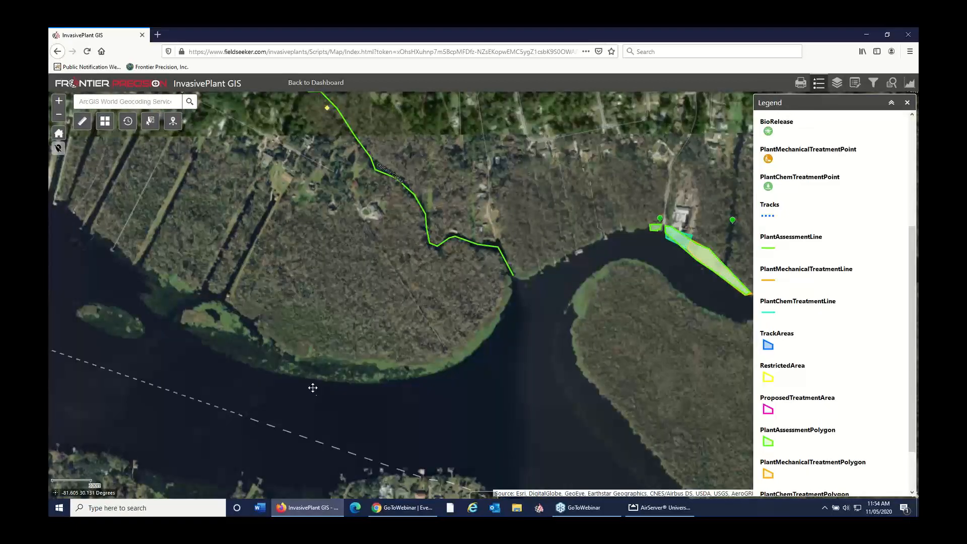
drag(312, 387, 309, 347)
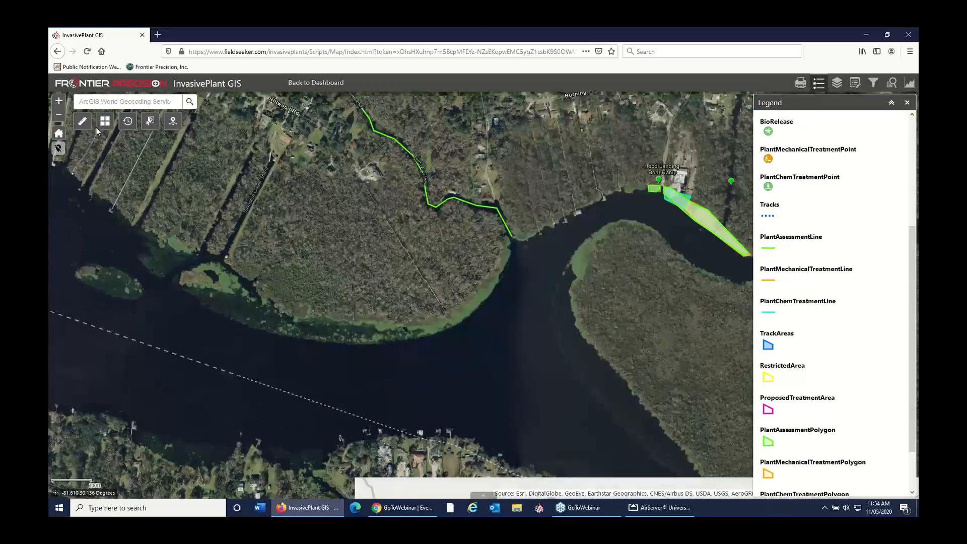
click(83, 121)
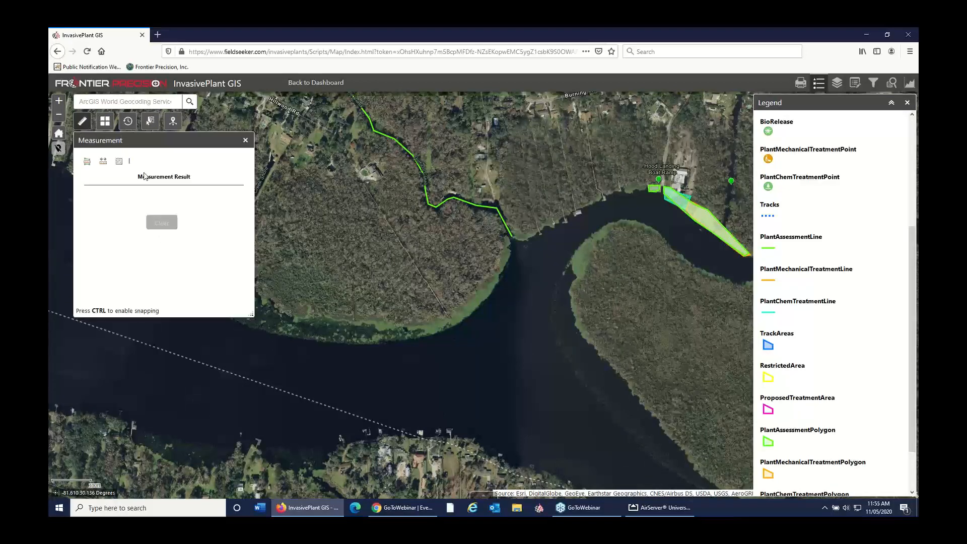
click(87, 161)
click(149, 168)
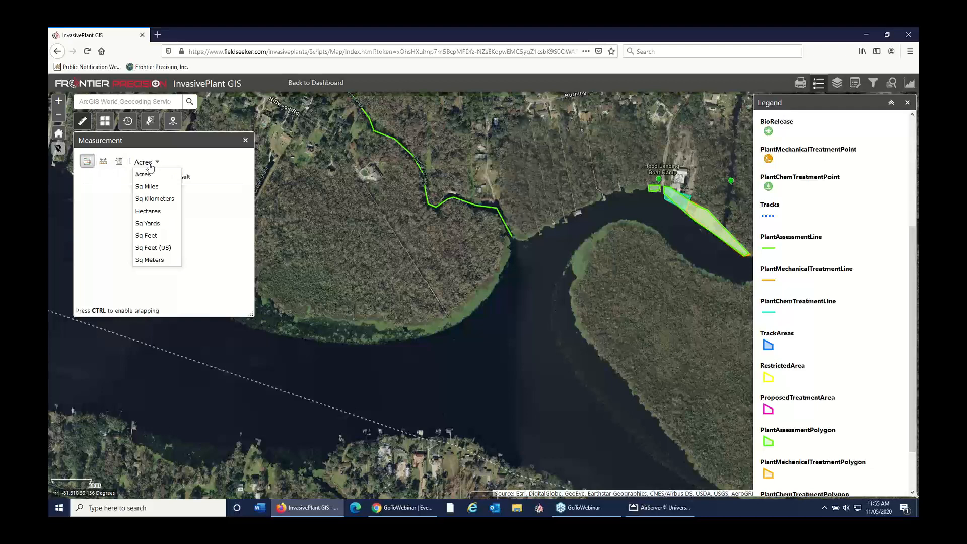
click(163, 248)
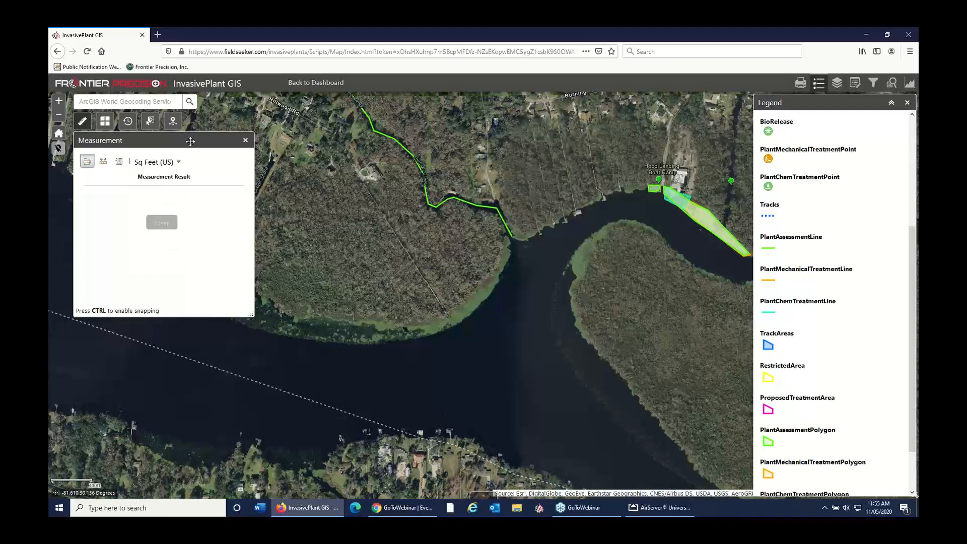
drag(191, 141, 595, 122)
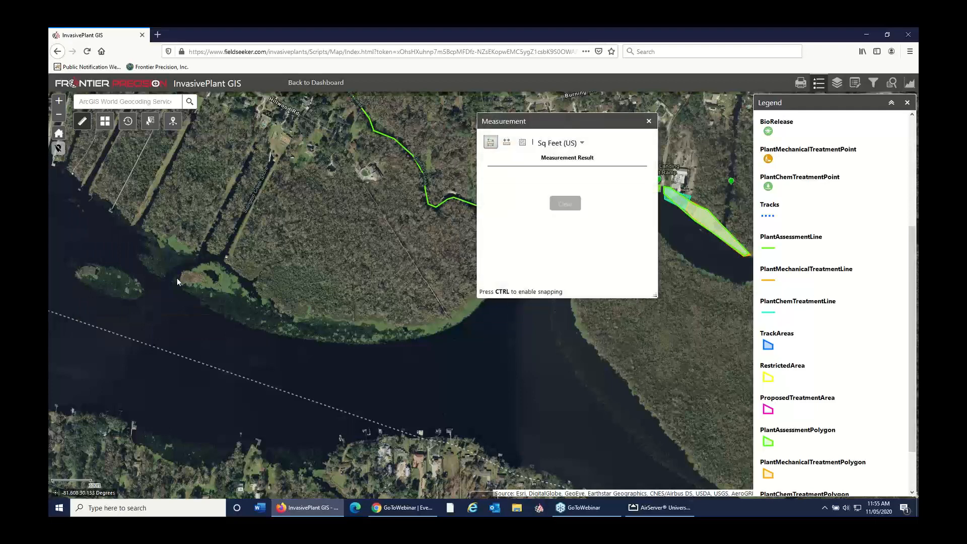
click(214, 261)
click(282, 310)
double_click(307, 338)
double_click(233, 319)
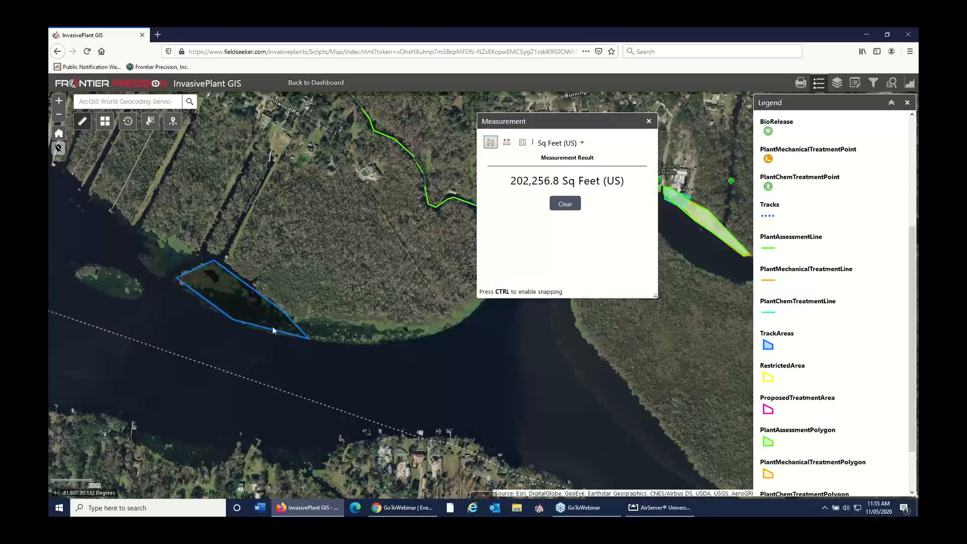
Step: Convert the measured area to Acres, and close the measurement tool and the legend
click(578, 145)
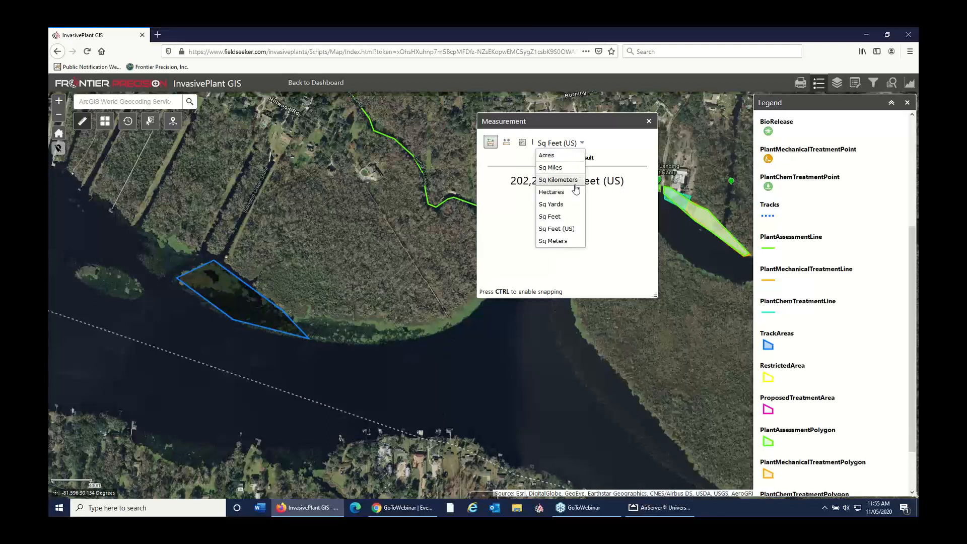
click(548, 155)
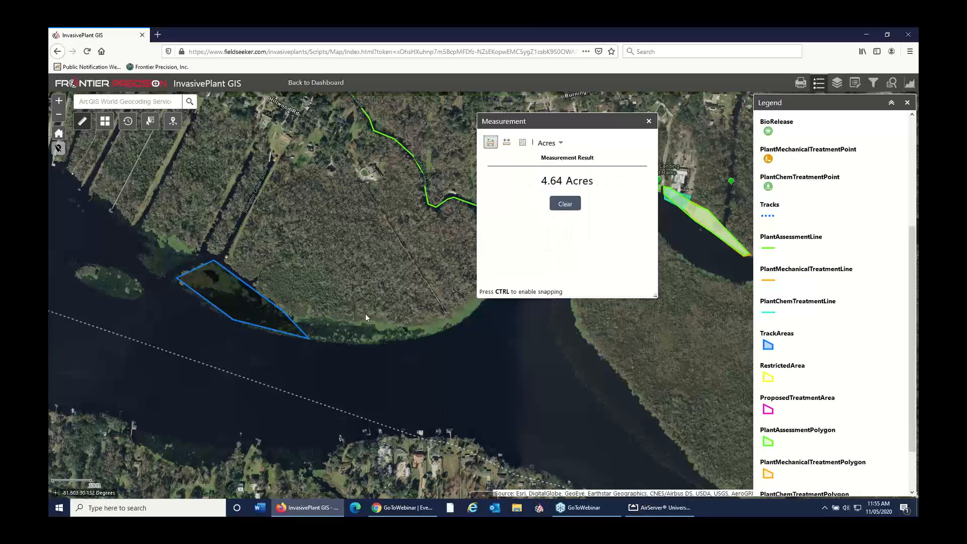
click(649, 122)
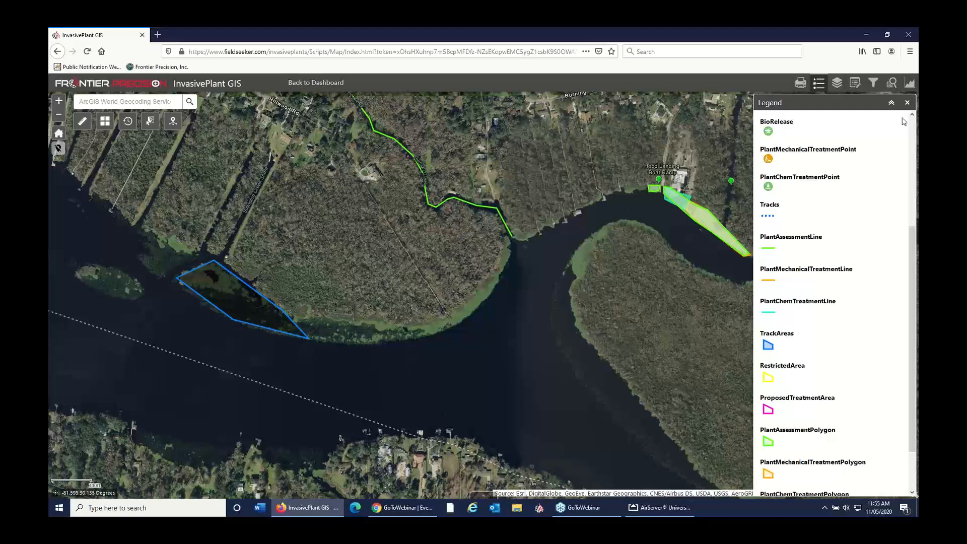
click(907, 102)
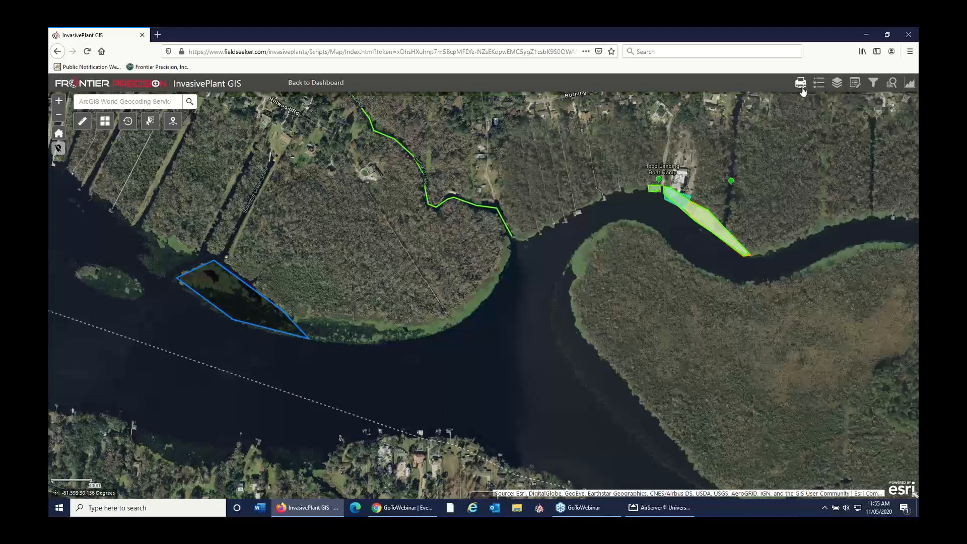
Step: Print the current map view as a PDF in A3 Landscape layout with feature attributes included
click(801, 83)
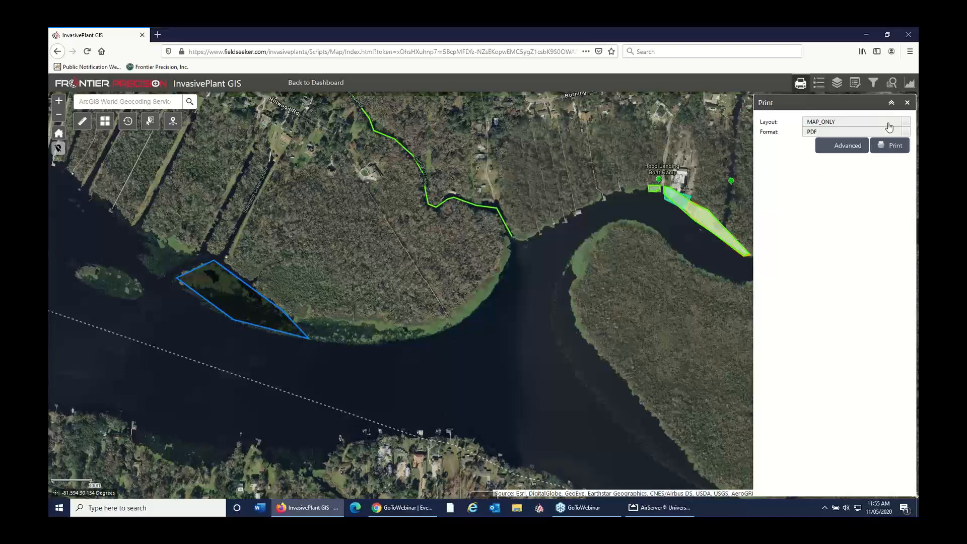
click(887, 122)
click(887, 122)
click(877, 122)
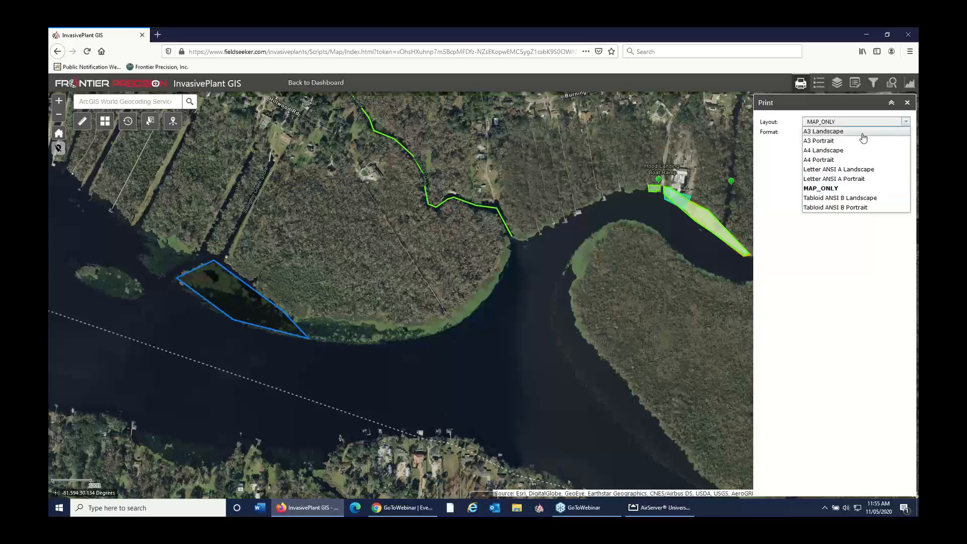
click(859, 133)
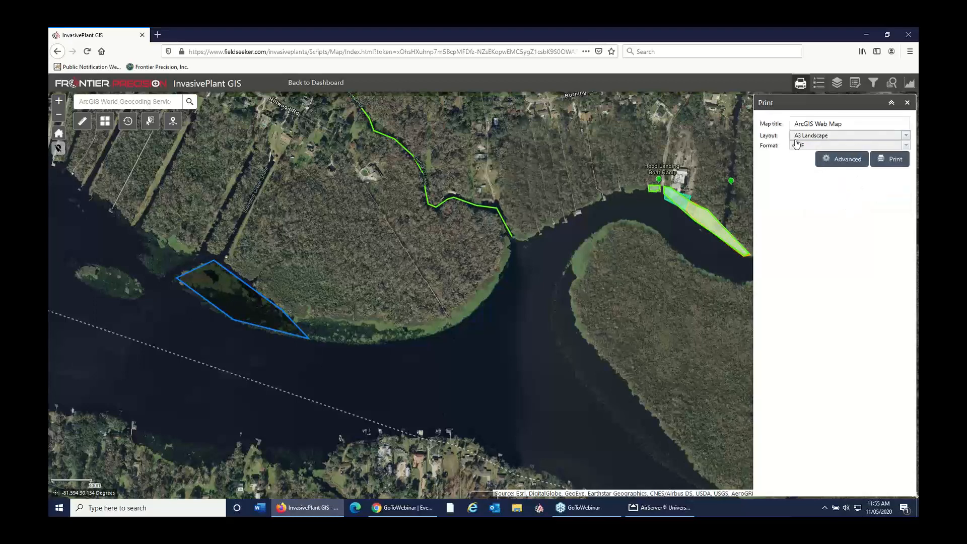
click(844, 161)
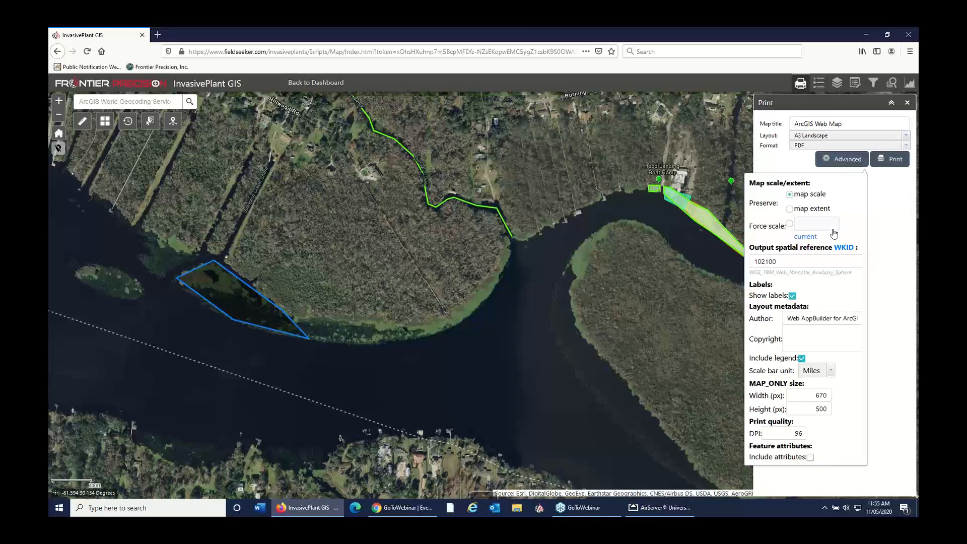
click(811, 456)
click(893, 159)
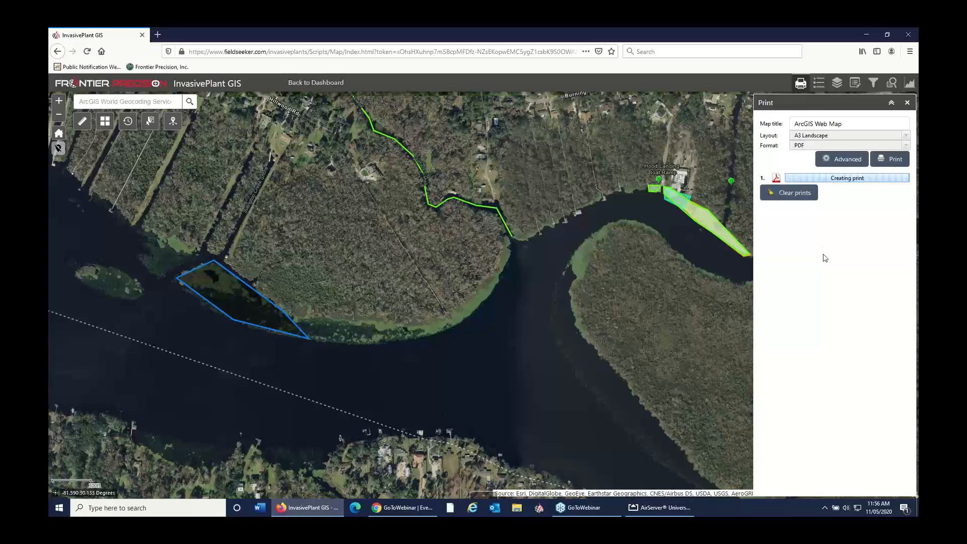
Step: Review the available print formats, view the finished ArcGIS Web Map PDF, and close the print output
click(897, 148)
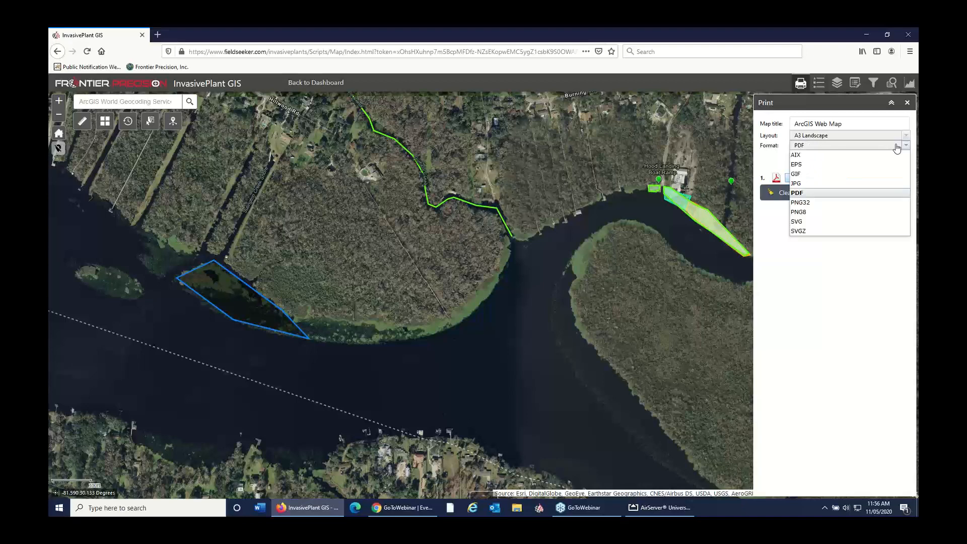
click(897, 147)
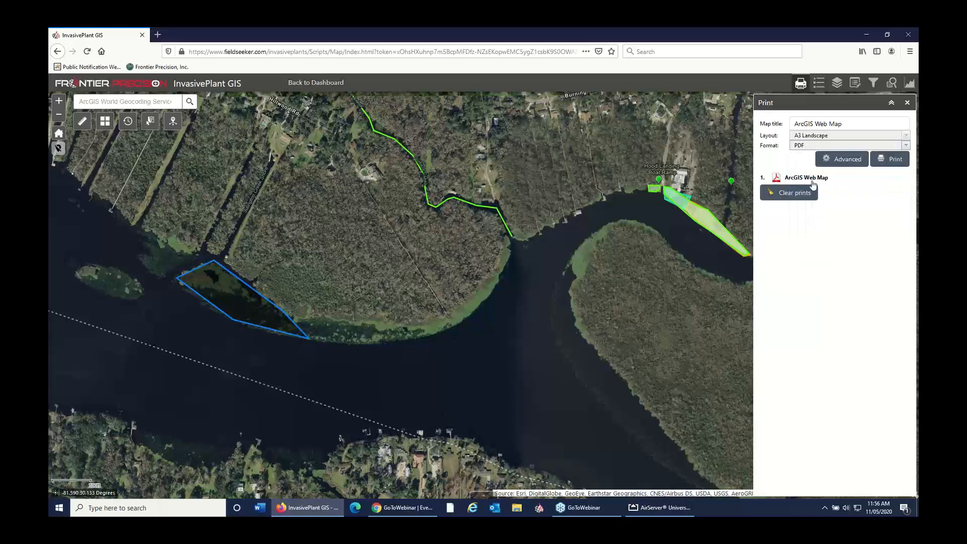
click(805, 179)
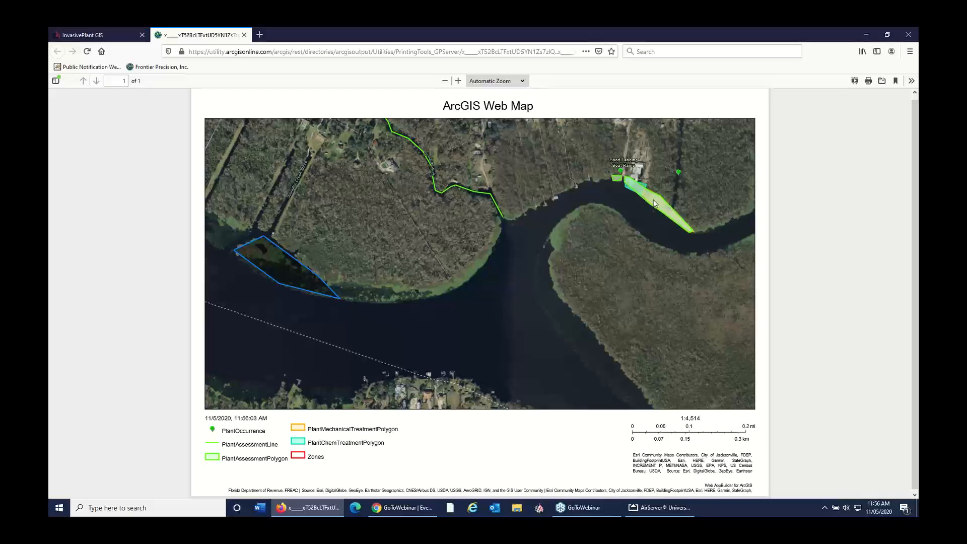
click(244, 35)
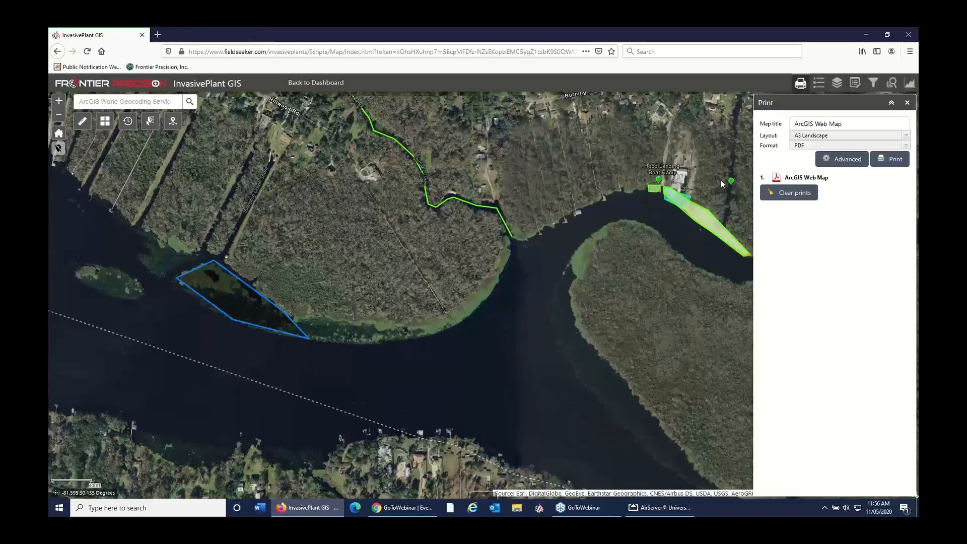
click(908, 103)
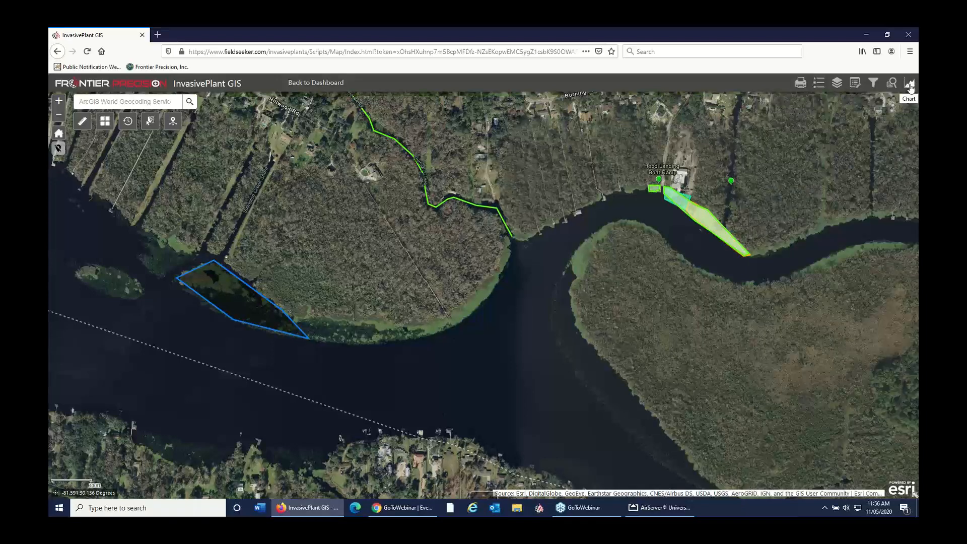
Step: Generate the PlantAssessmentPolygon chart, checking the current-map-area and user-defined-area spatial filter options but leaving the filter off
click(911, 86)
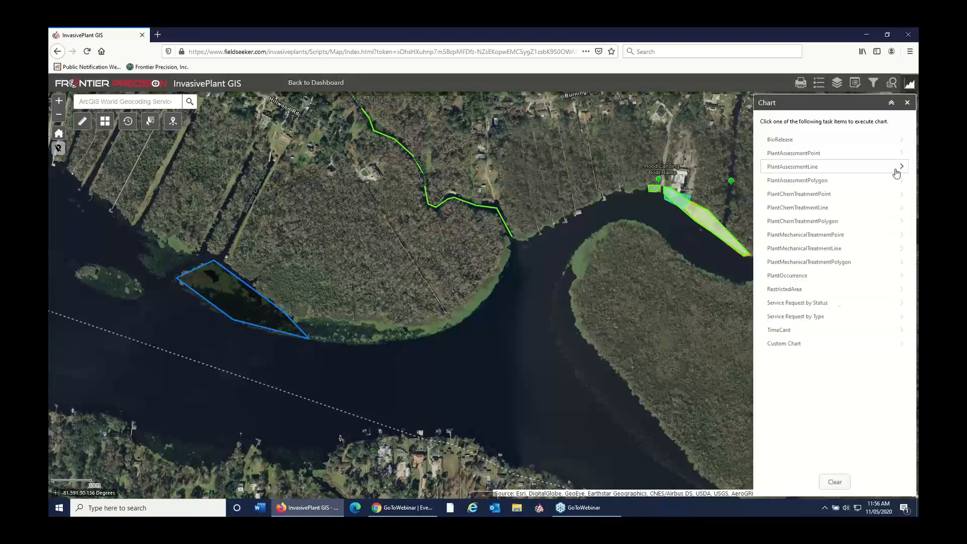
click(828, 186)
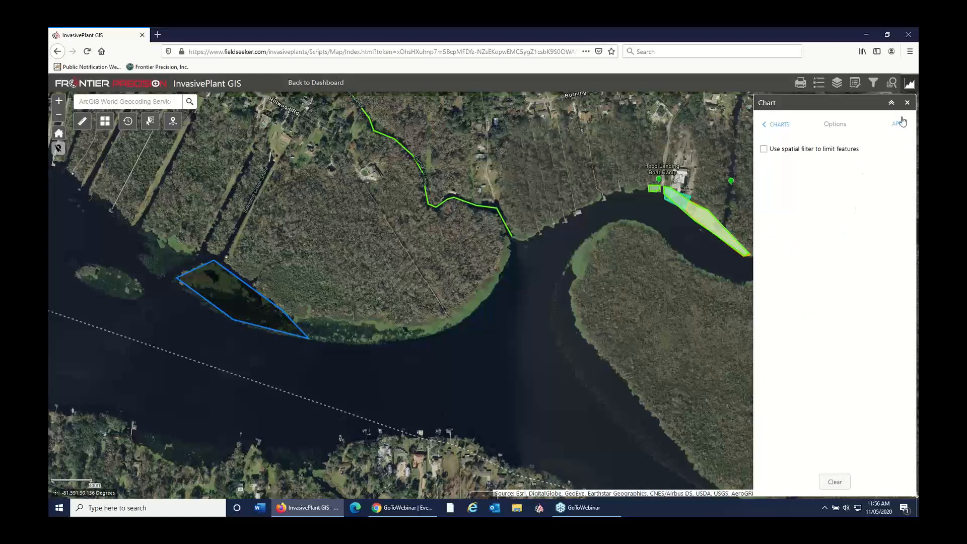
click(768, 154)
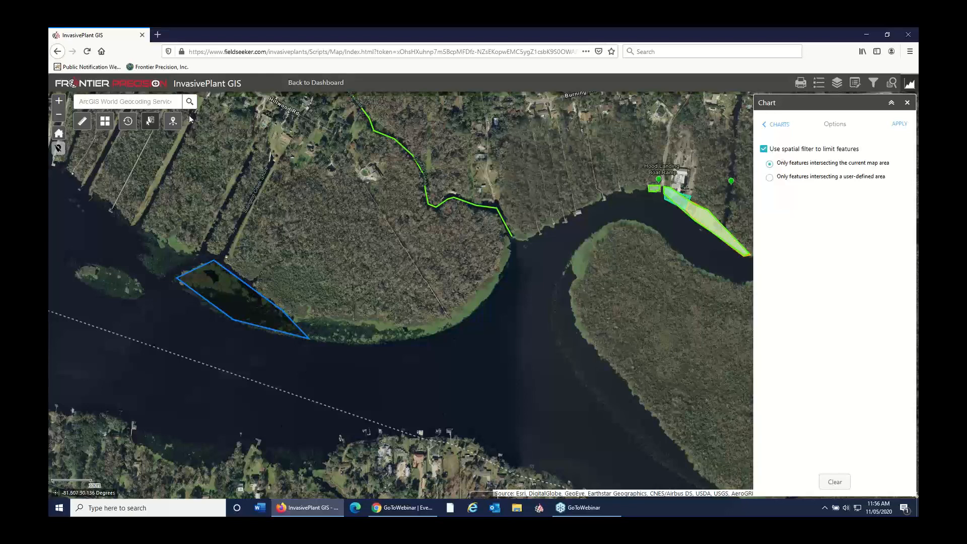
click(769, 178)
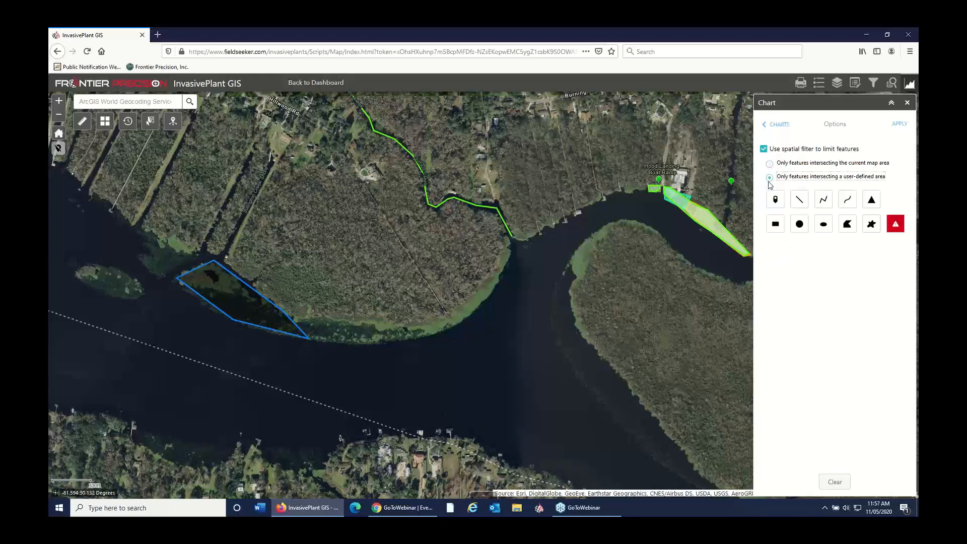
click(764, 148)
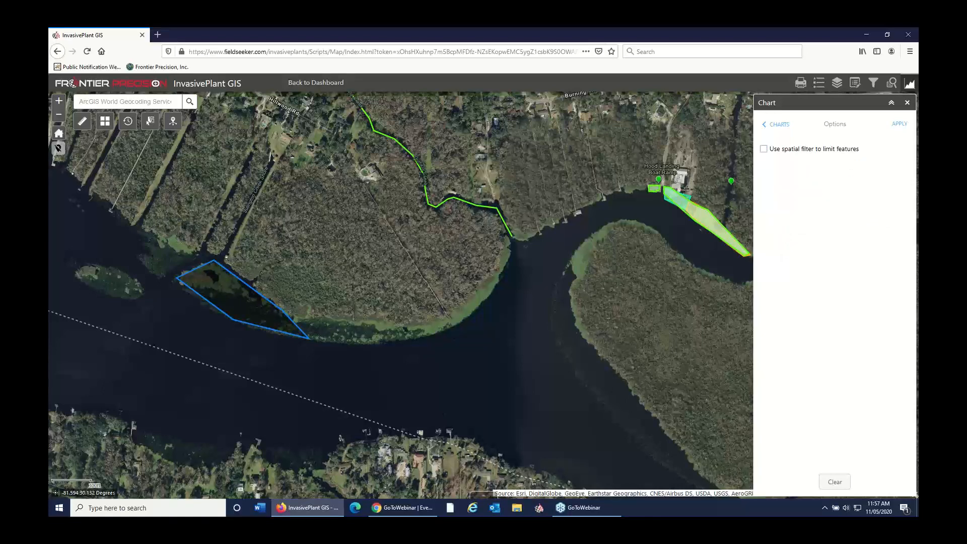
click(902, 129)
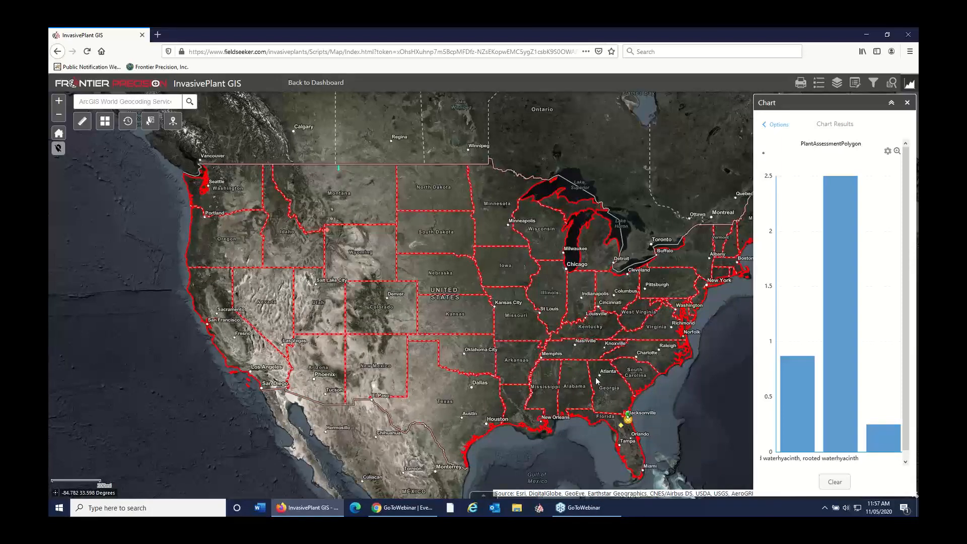
Step: Locate the assessment polygons behind each chart bar on the map: anchored waterhyacinth, Canada thistle and the last, smallest bar
mouse_move(781, 398)
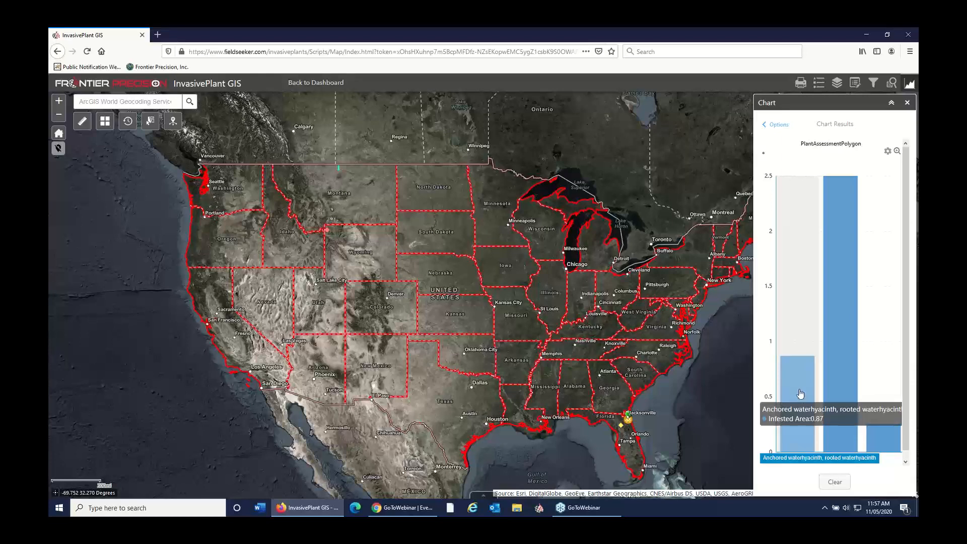
click(801, 394)
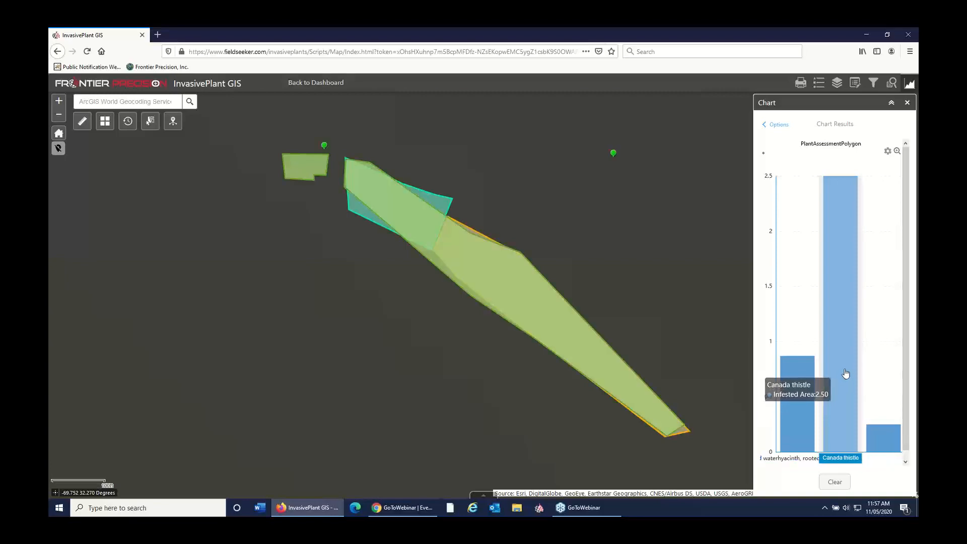
click(845, 373)
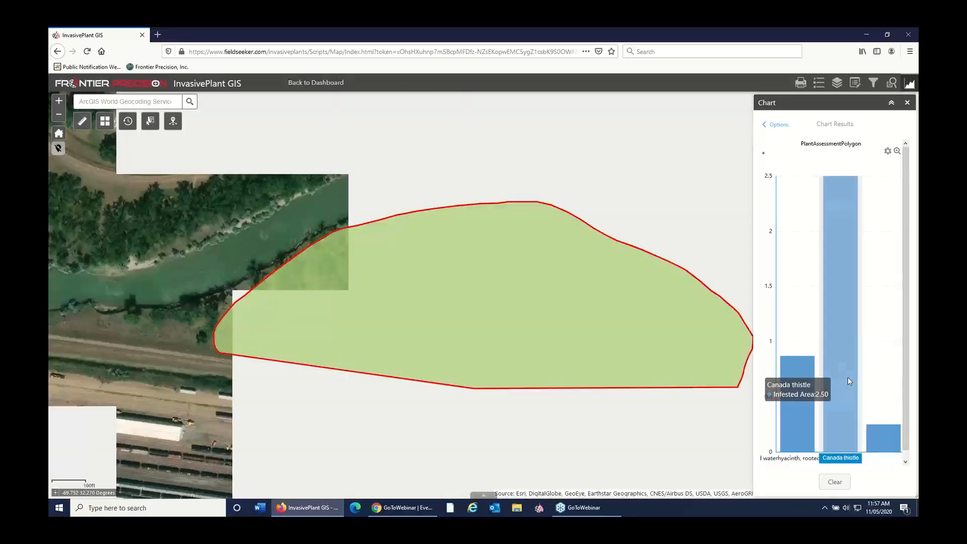
click(890, 443)
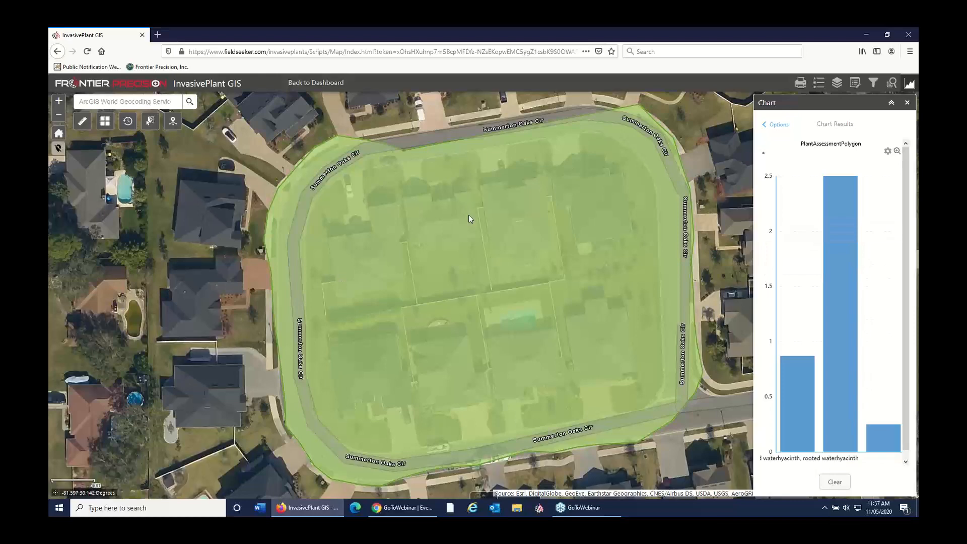
Step: Locate the Canada thistle polygon from its chart bar and review the per-layer feature counts for that area in the Info Summary
click(842, 323)
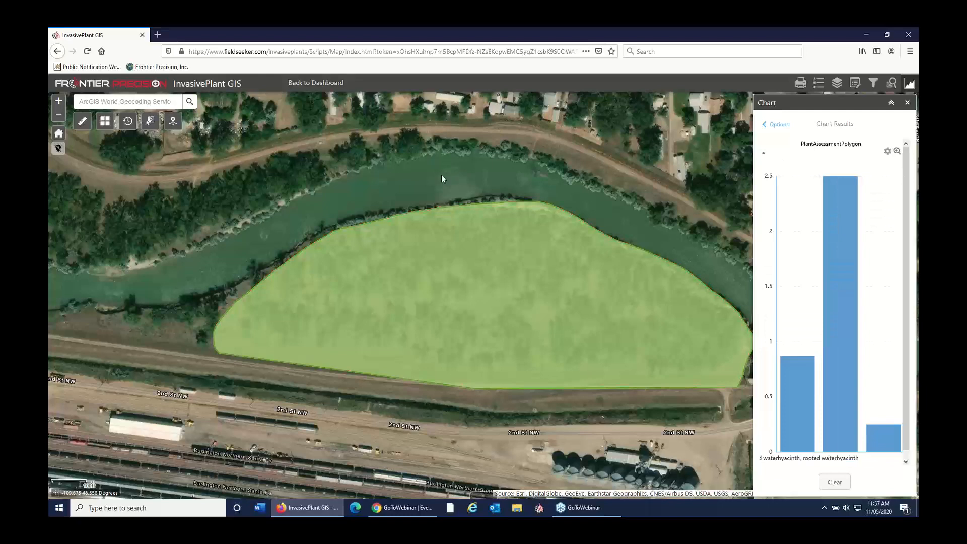
click(173, 121)
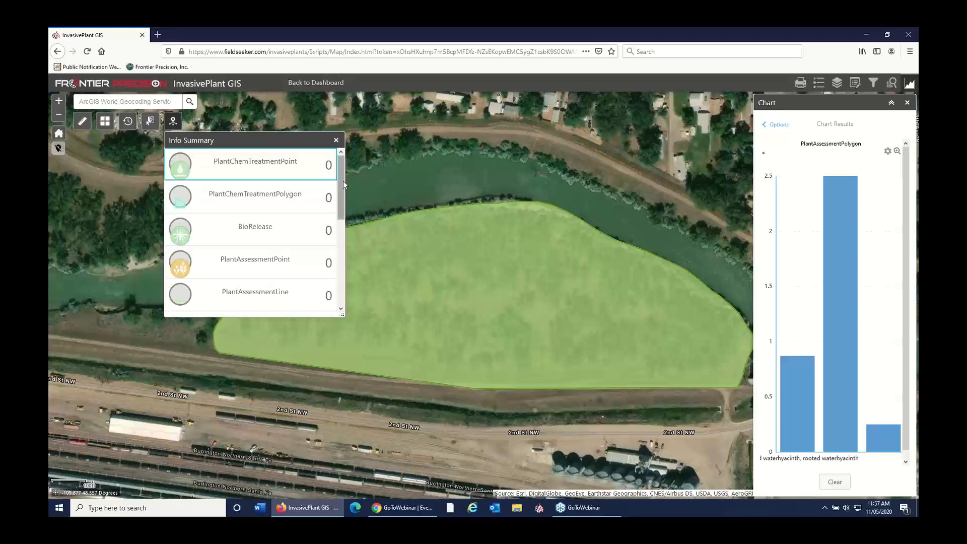
drag(343, 180, 343, 262)
scroll(425, 235, down, 3)
mouse_move(341, 228)
mouse_down()
mouse_move(343, 150)
mouse_move(341, 247)
mouse_move(351, 175)
mouse_move(352, 222)
mouse_up()
mouse_move(823, 339)
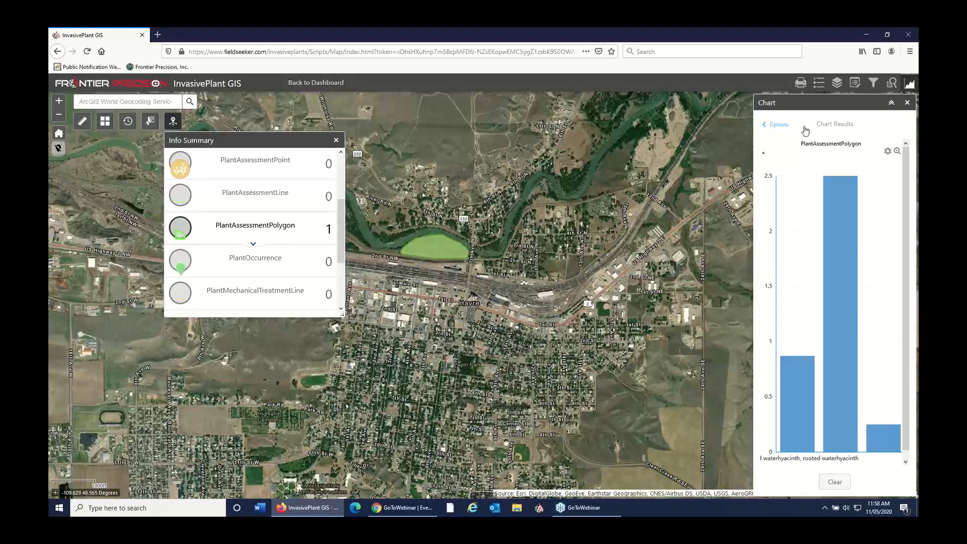
Step: Return the map to its home extent and review the Info Summary feature counts for all layers across the United States
click(779, 125)
click(899, 124)
scroll(403, 236, up, 2)
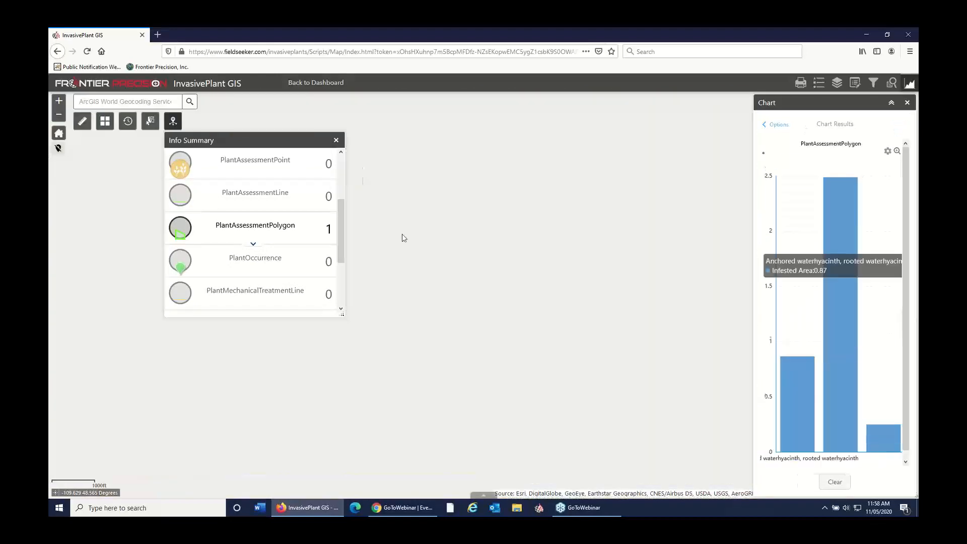
click(58, 133)
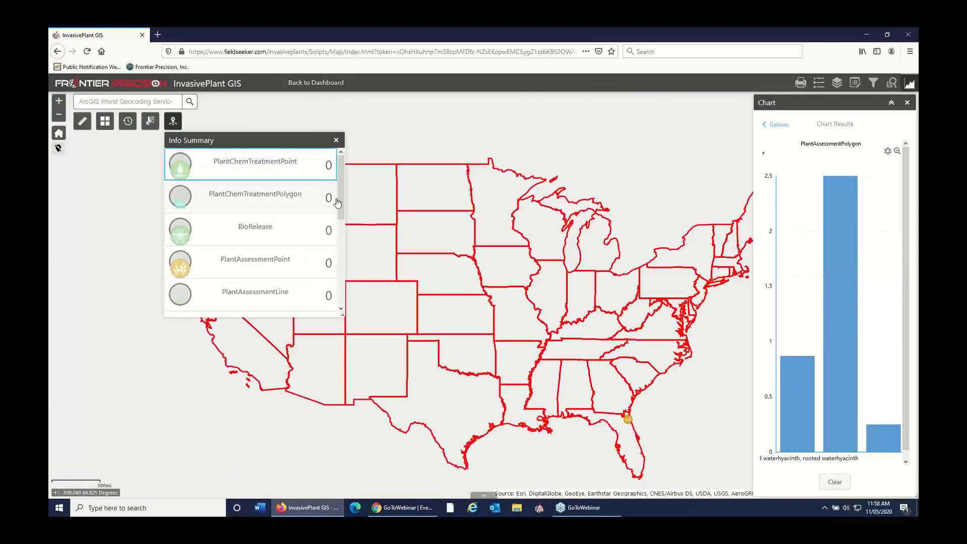
drag(337, 203, 351, 237)
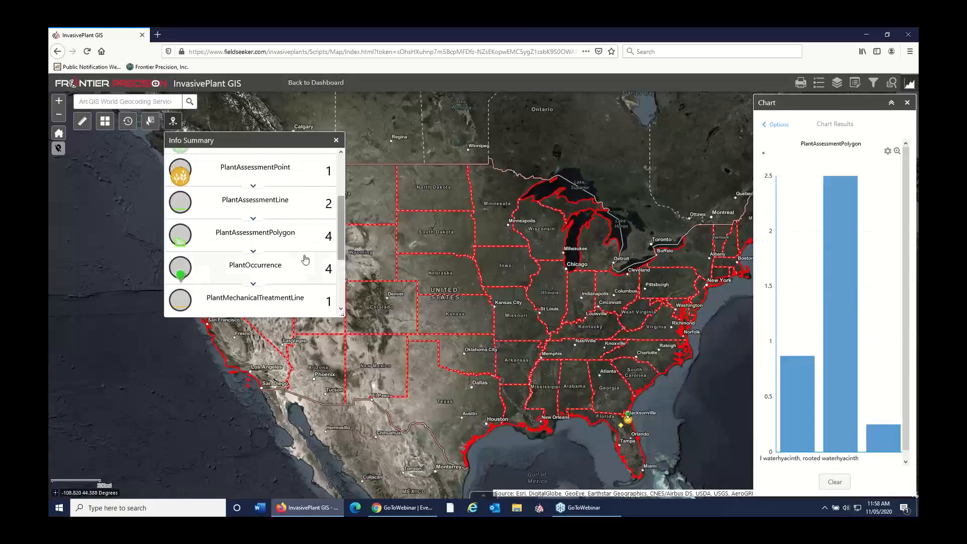
scroll(292, 247, down, 2)
scroll(292, 247, down, 2)
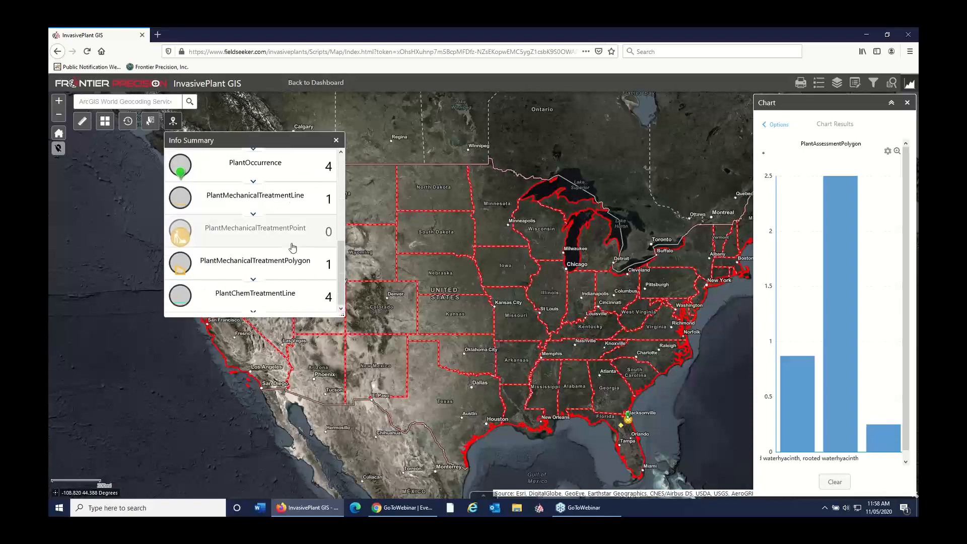
Step: Expand the PlantChemTreatmentLine records, inspect the second Montana Russian knapweed line, zoom to it on the map, and close the Info Summary
click(255, 310)
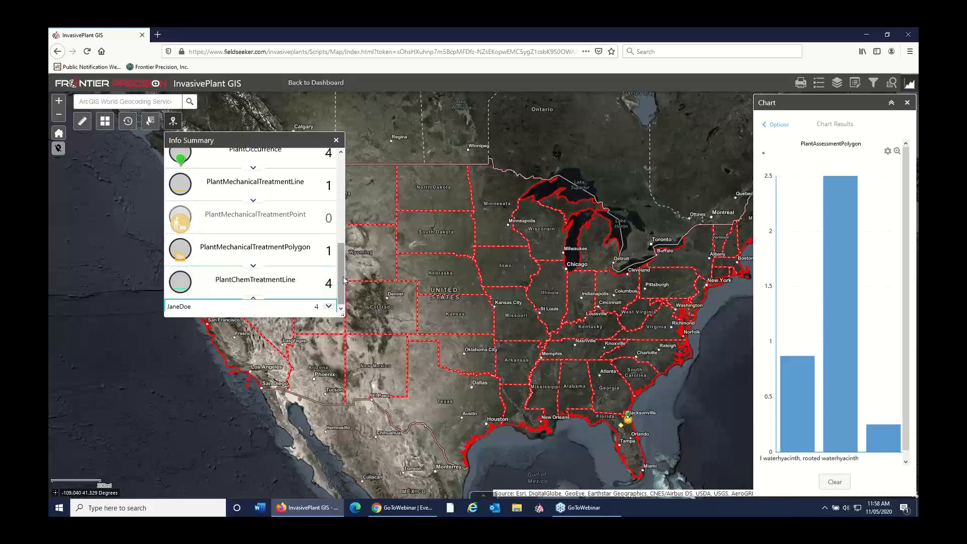
click(329, 306)
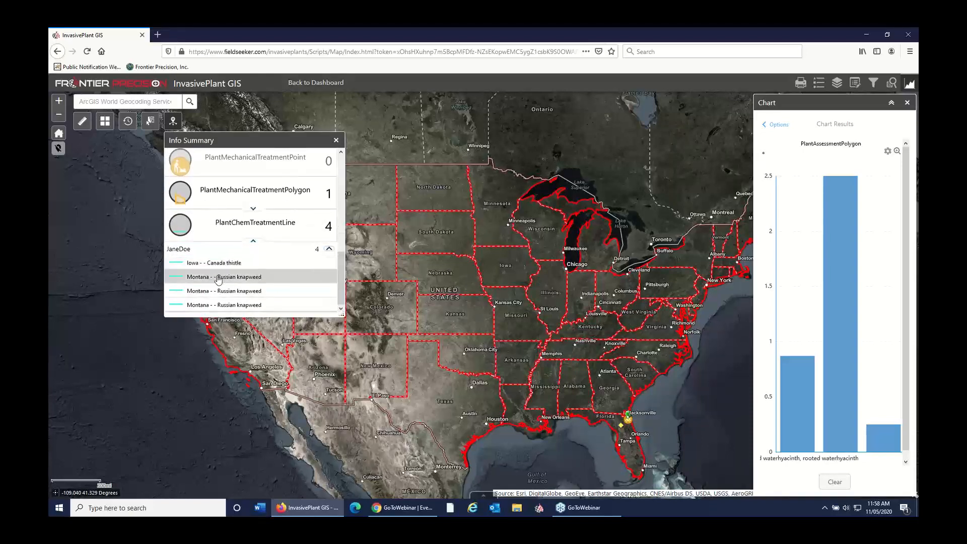
click(277, 298)
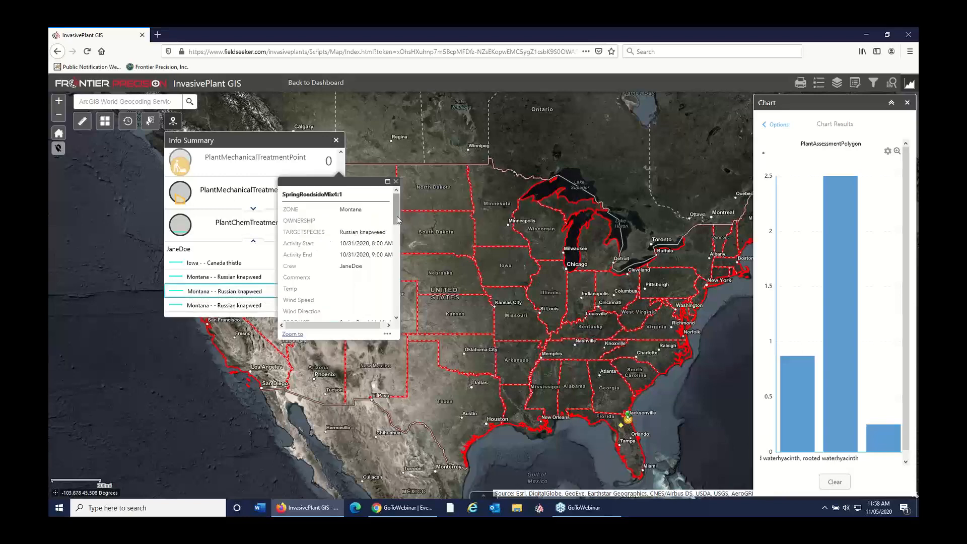
drag(396, 217, 394, 298)
click(292, 334)
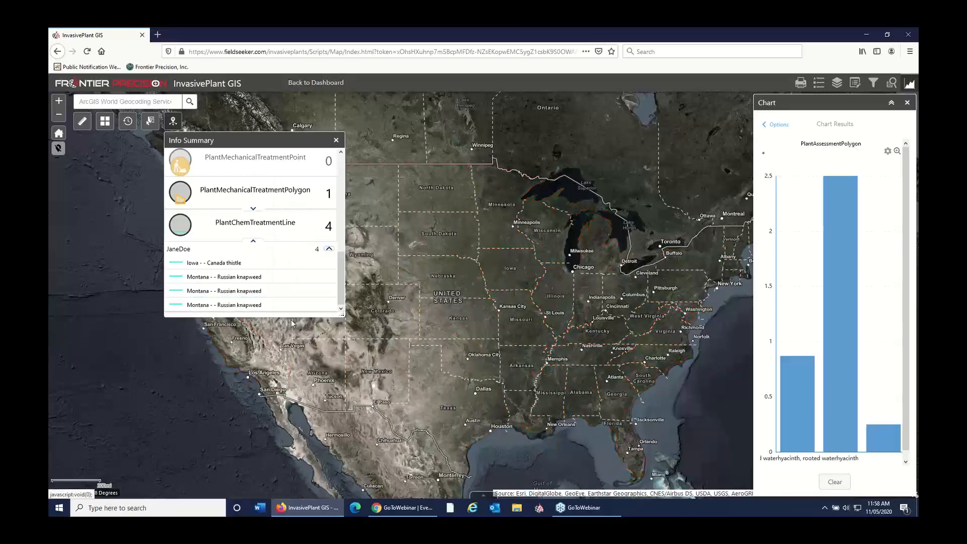
drag(341, 179, 346, 285)
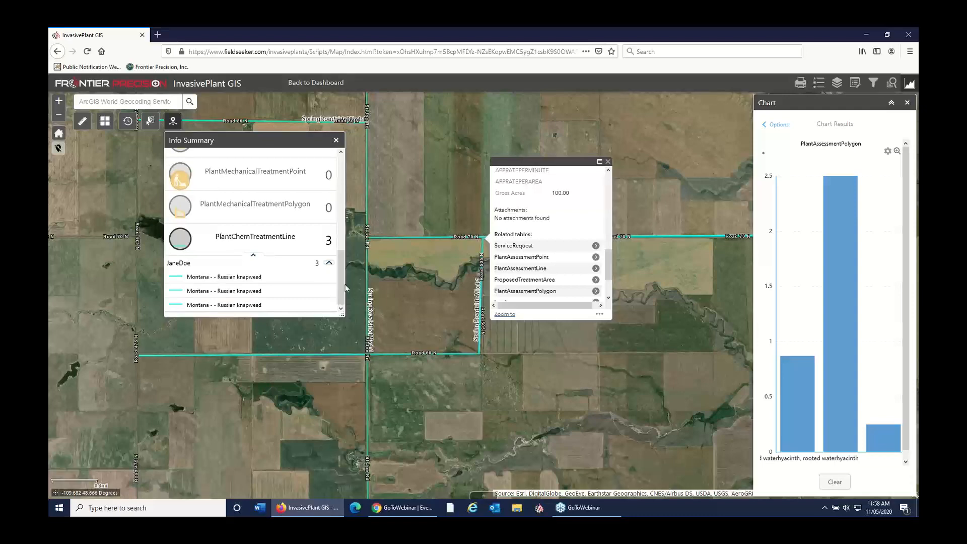
click(337, 141)
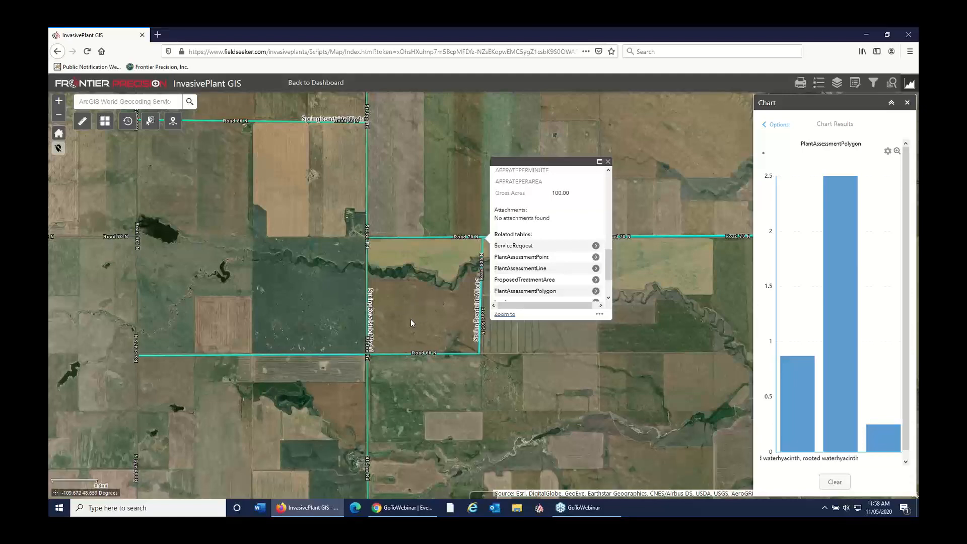
Step: Open Product Inventory from the dashboard and view the products held by the Roadside 1 vehicle and by WH-Warehouse
click(333, 89)
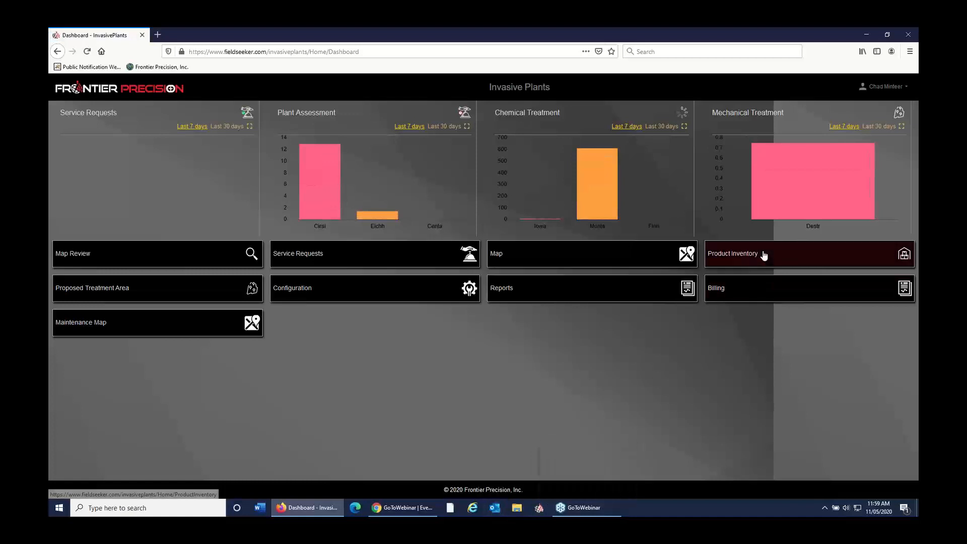
click(702, 255)
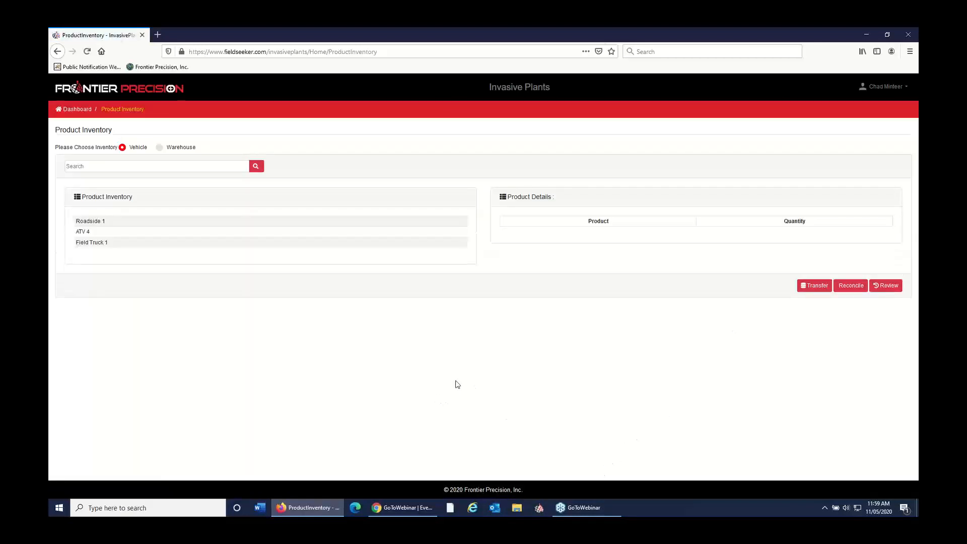
click(99, 224)
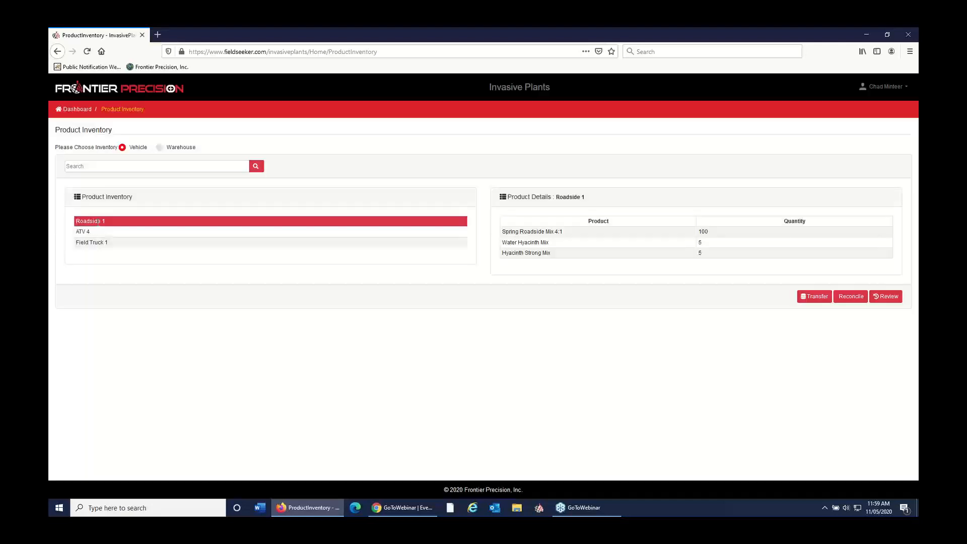
click(159, 148)
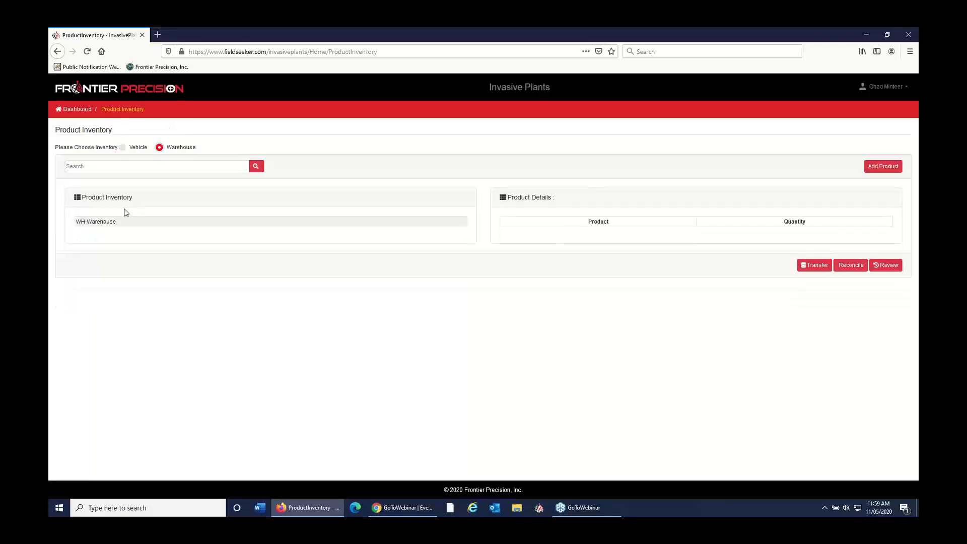
click(115, 225)
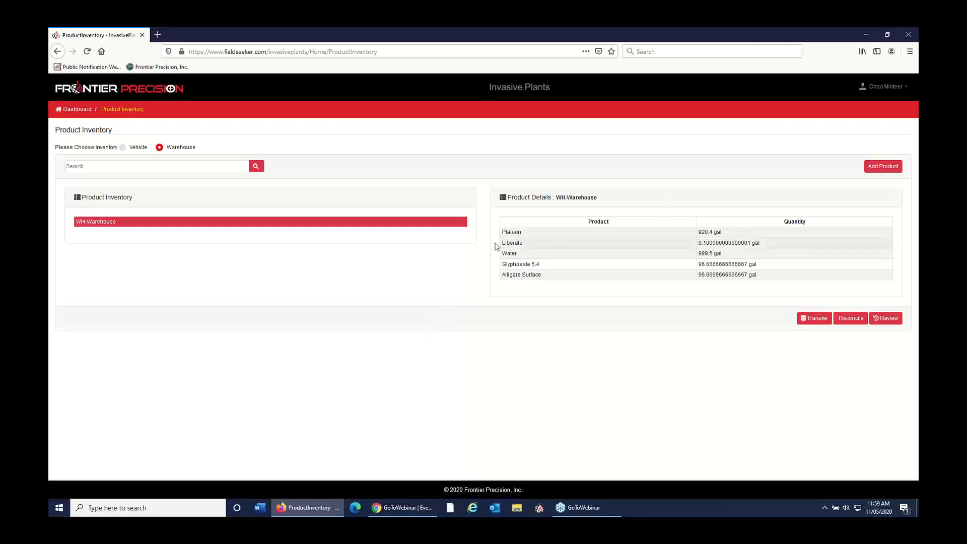
Step: Stock WH-Warehouse with 50 gal of Broadrange 55
click(884, 168)
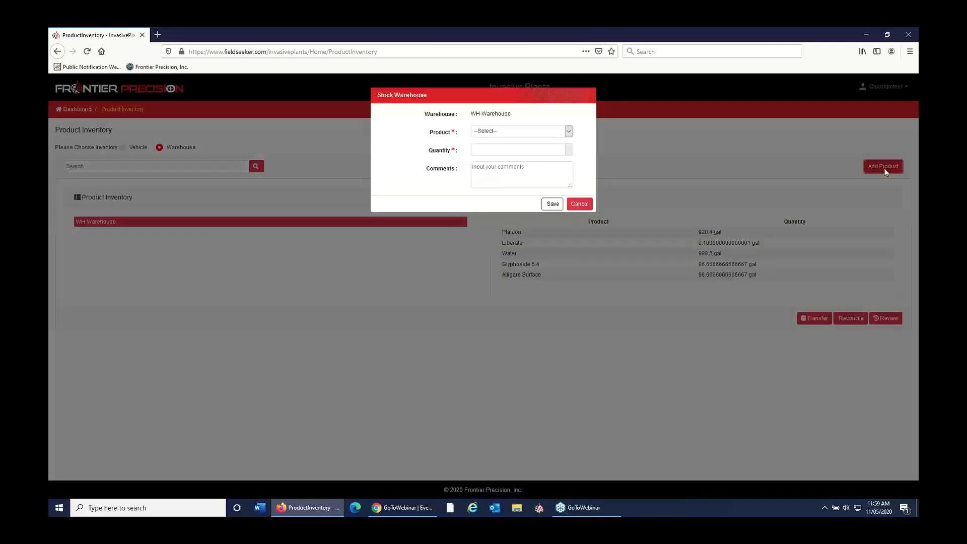
click(554, 132)
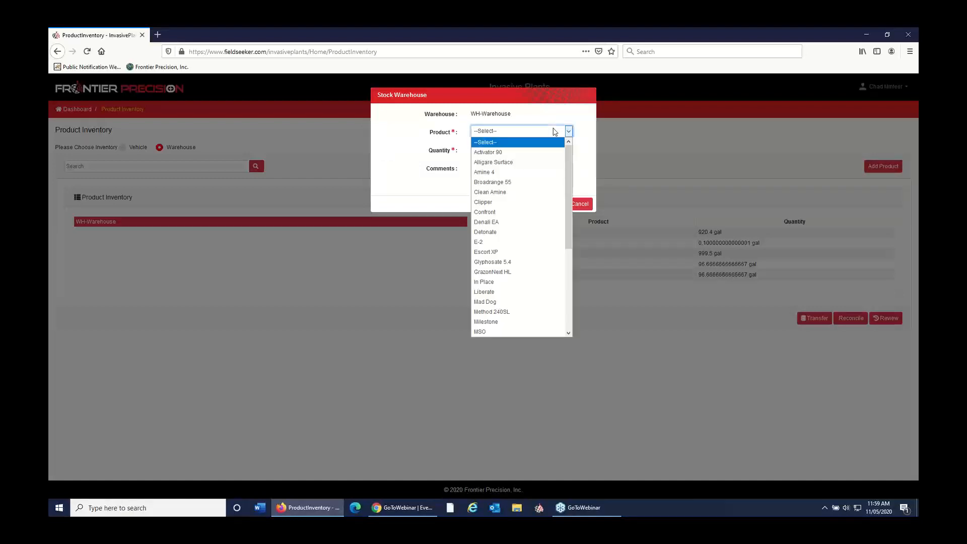
click(528, 184)
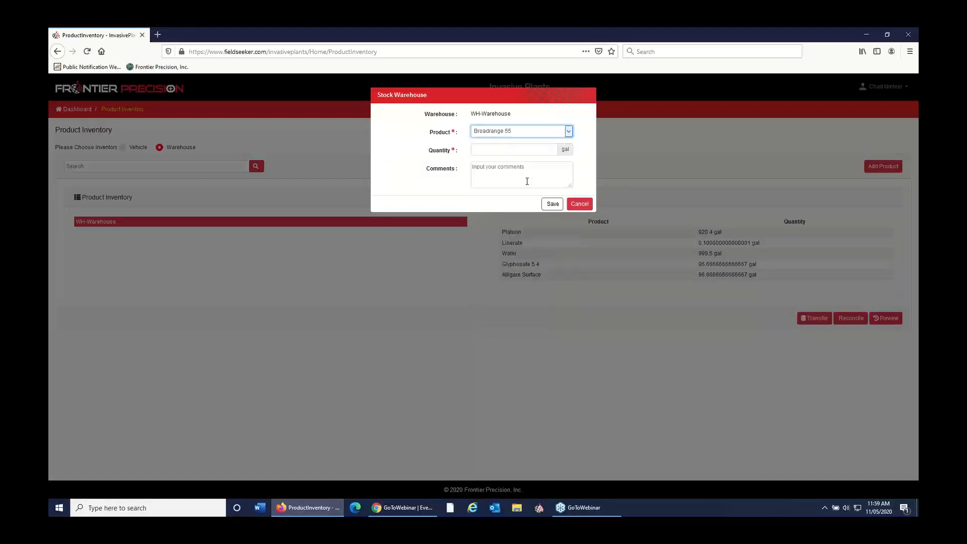
click(520, 148)
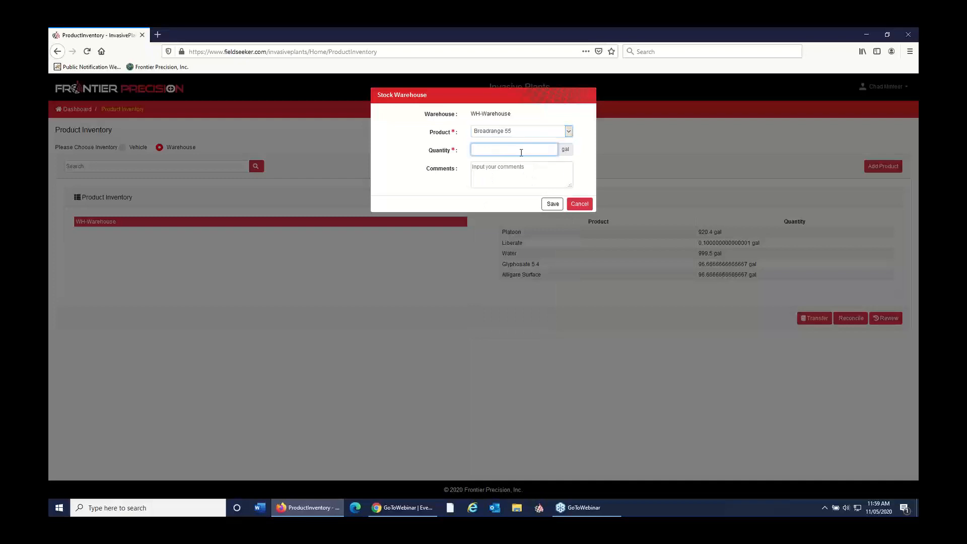
click(552, 204)
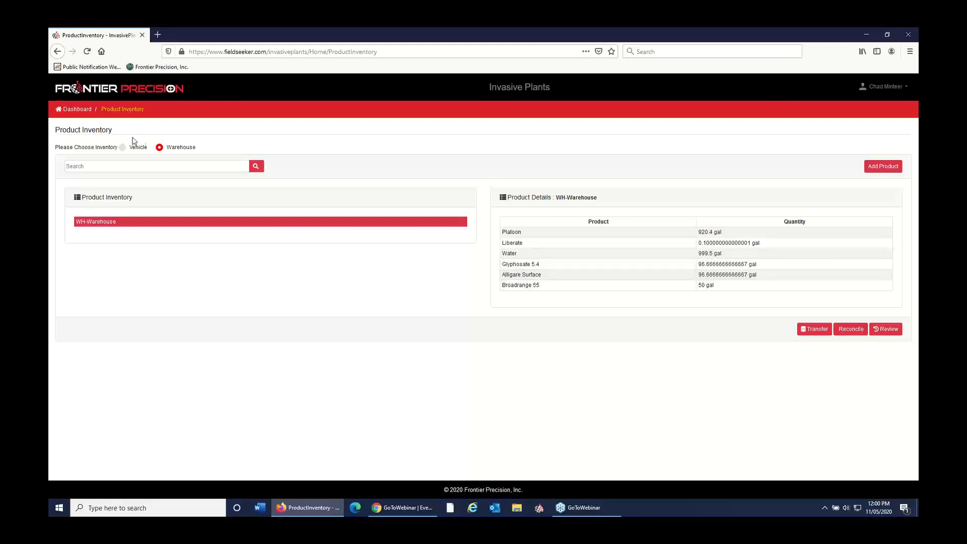
Step: Return to the dashboard and open the Products list in the configuration tools
click(77, 110)
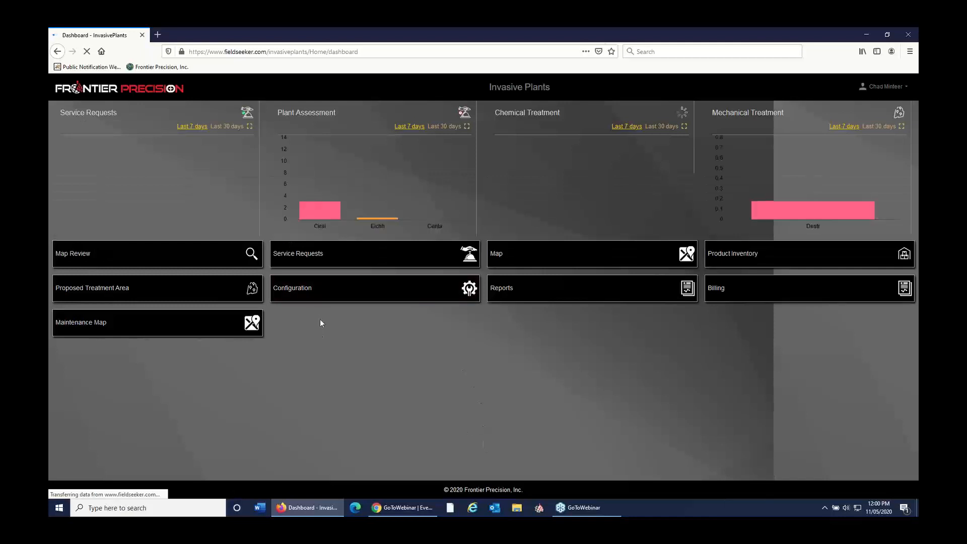
click(324, 301)
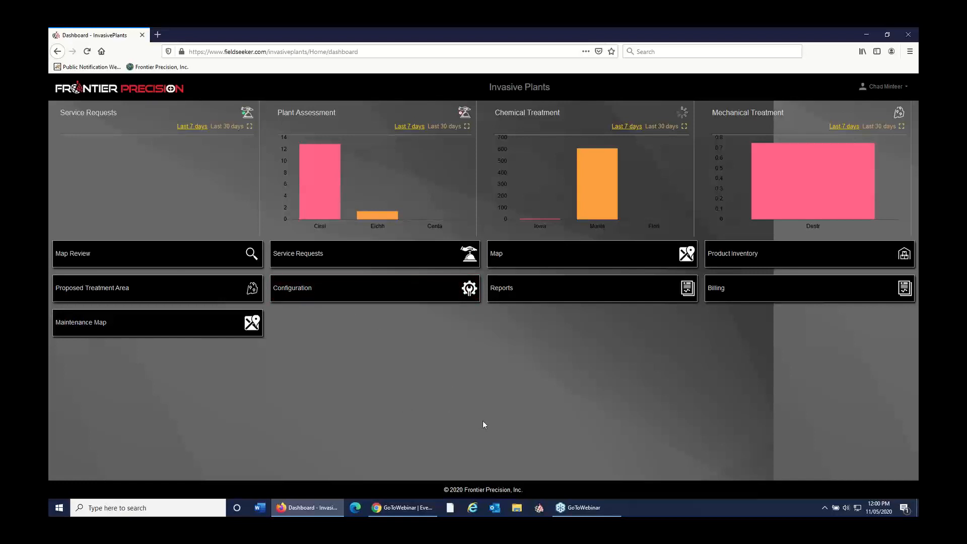
click(309, 292)
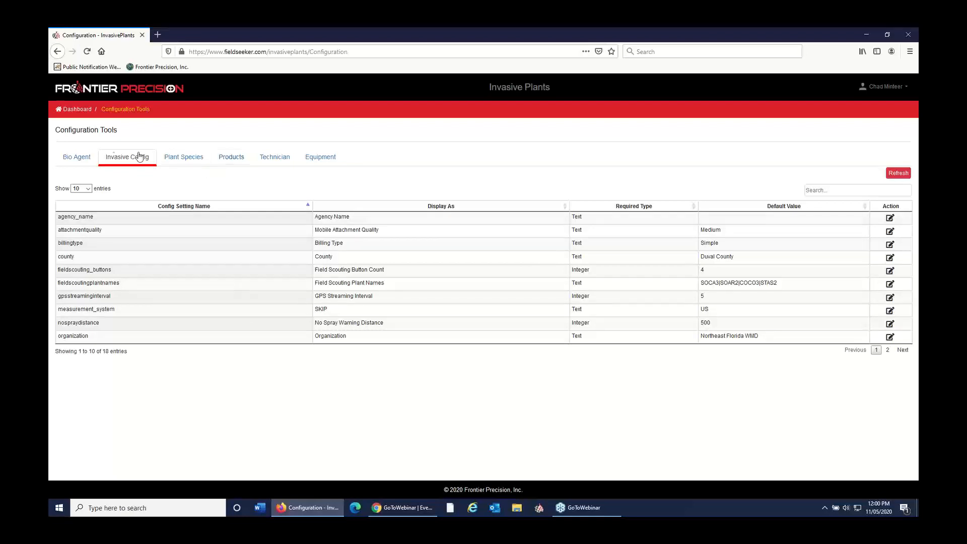
click(231, 158)
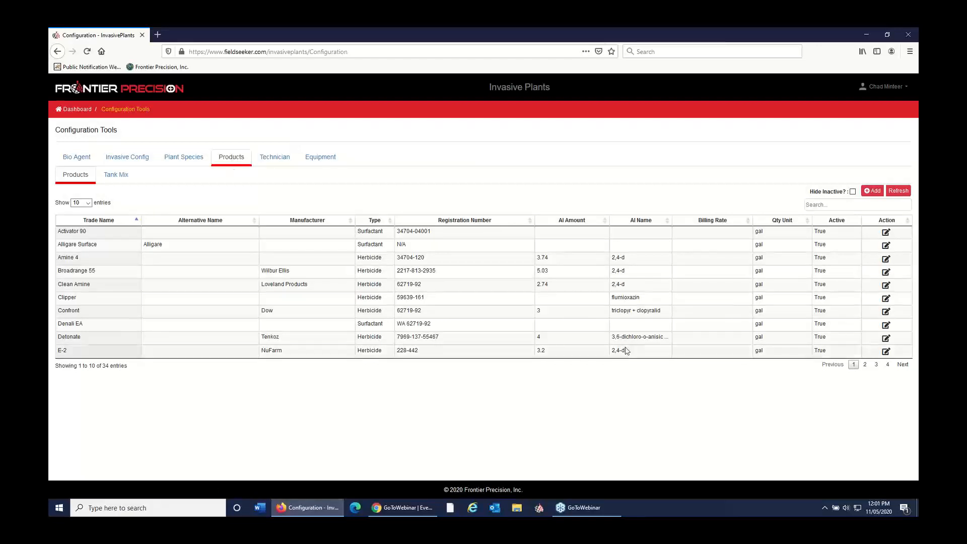
Step: Show 50 entries per page in the Products list and look through the configured products
click(76, 203)
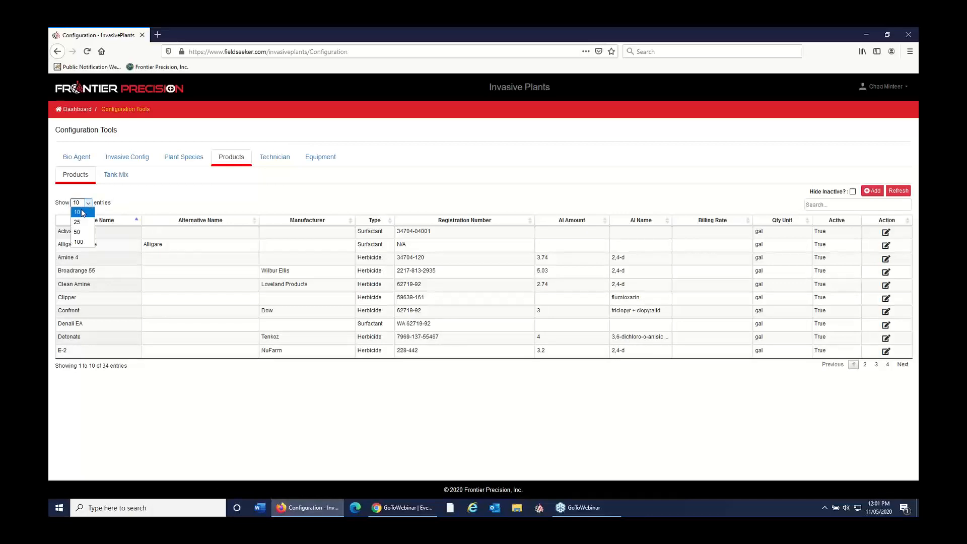
click(78, 233)
scroll(342, 333, down, 1)
scroll(342, 333, down, 5)
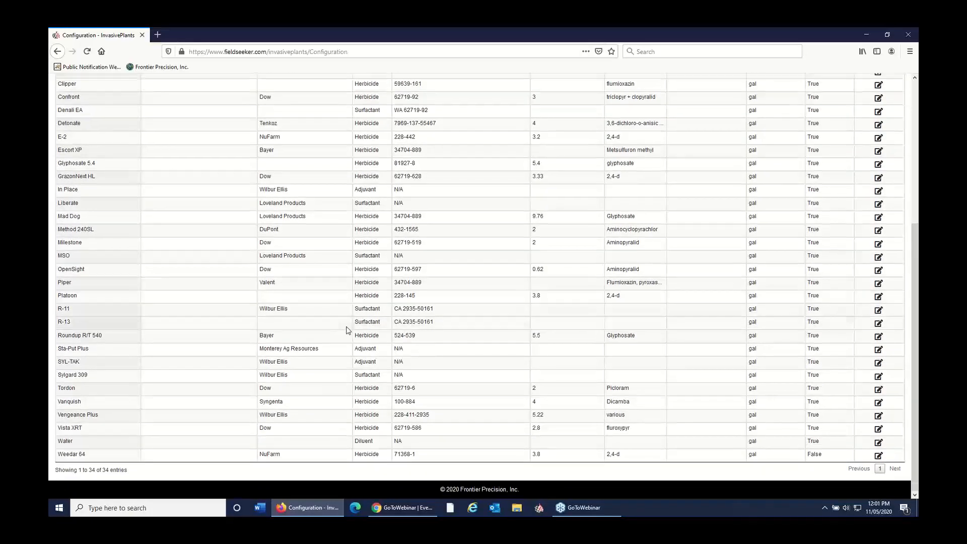
scroll(382, 317, up, 2)
scroll(417, 314, up, 3)
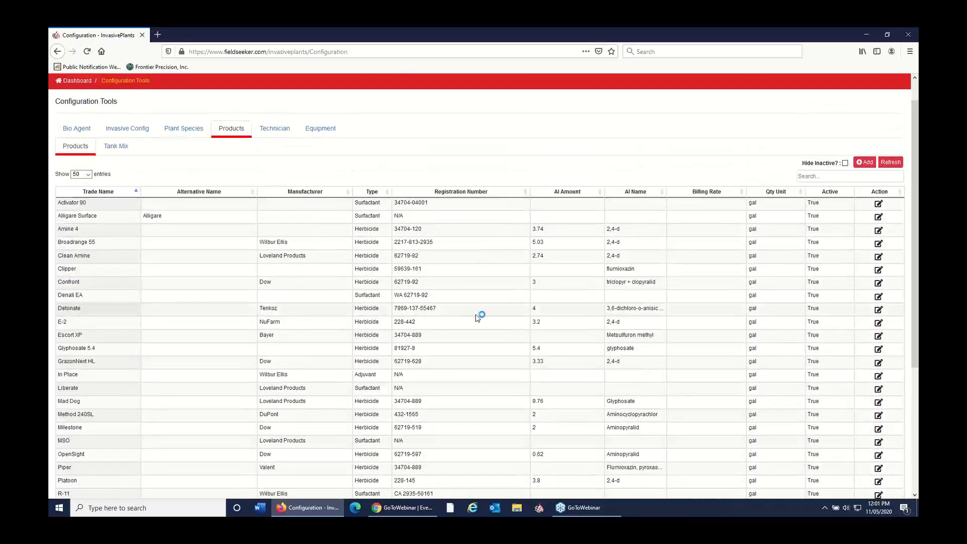
Step: View the configured tank mixes and examine the component products of Spring Roadside Mix 4:1
click(128, 146)
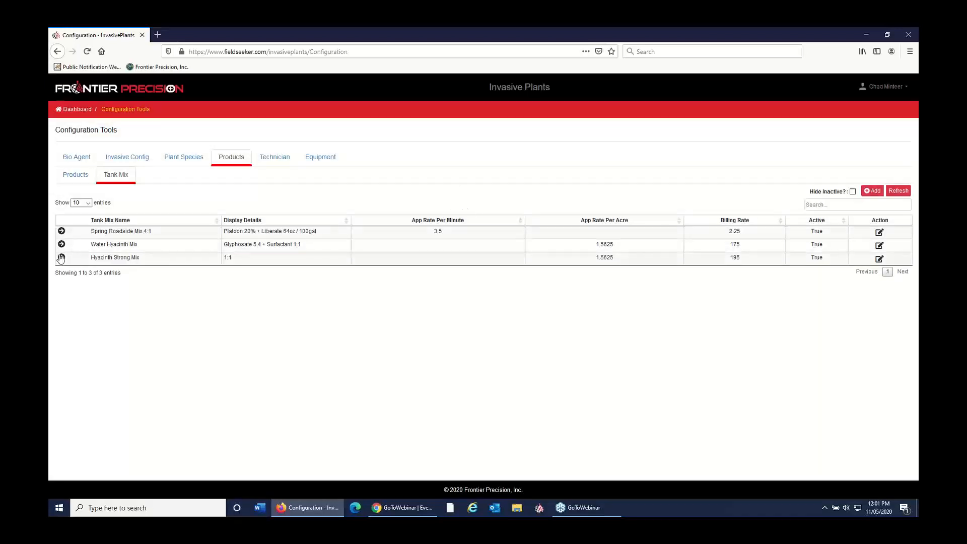
click(61, 232)
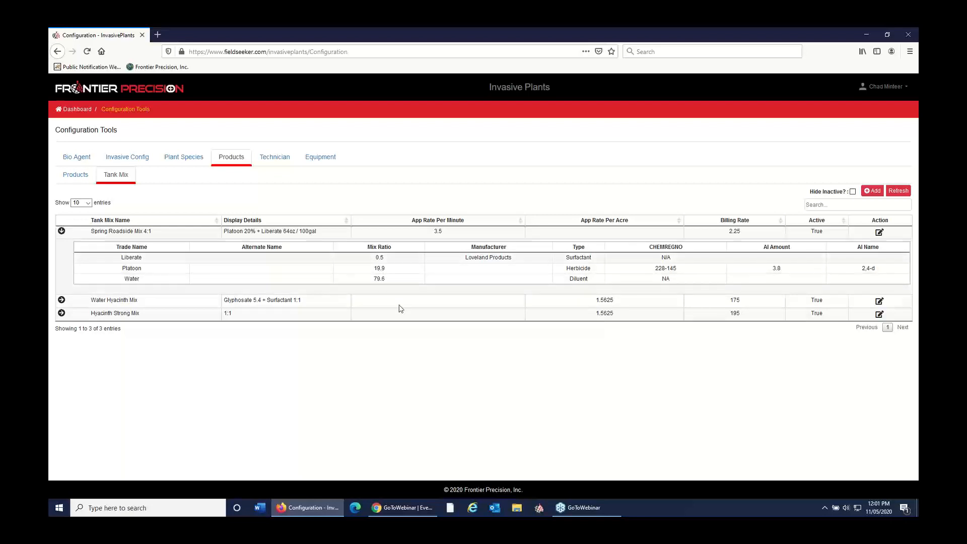
Step: Start a new tank mix with .2 gal of the herbicide Broadrange 55 and add a second product entry
click(875, 191)
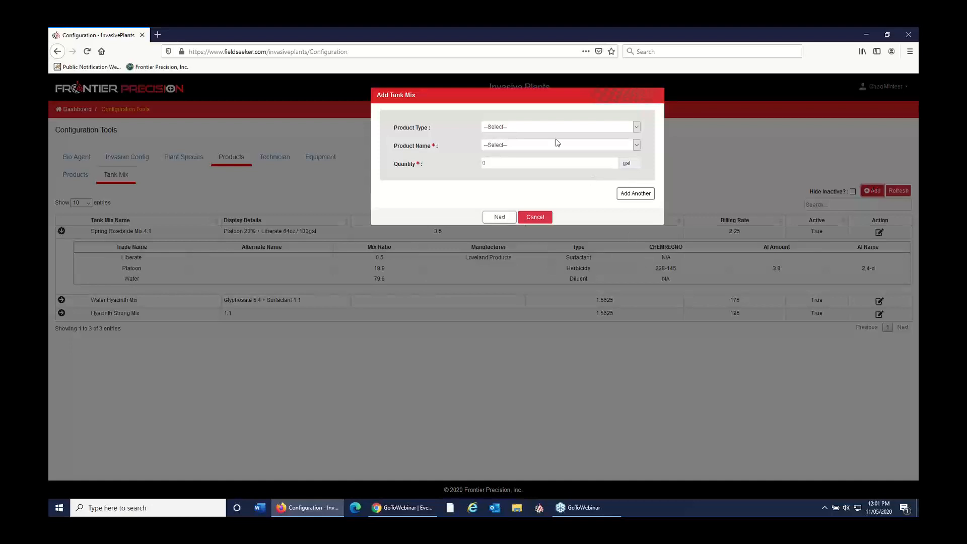
click(551, 129)
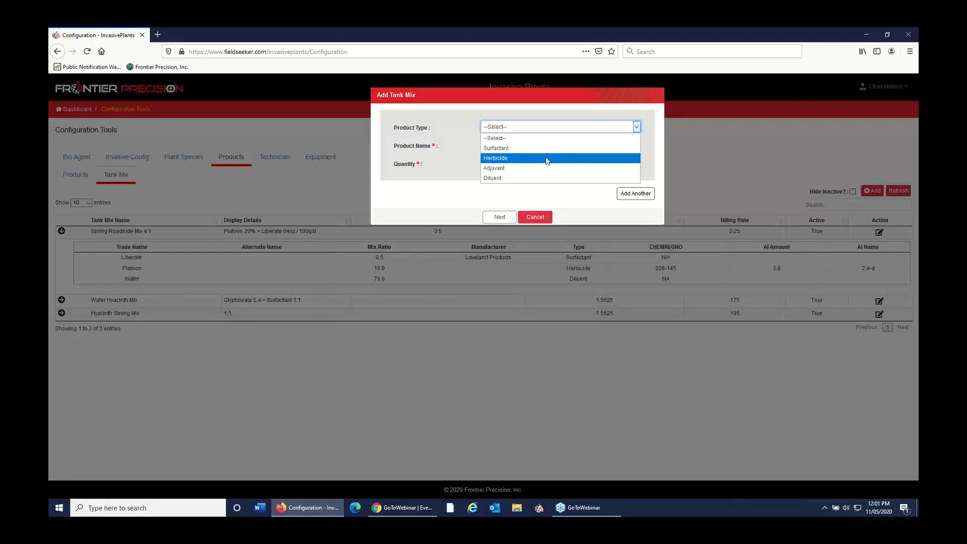
click(546, 158)
click(543, 146)
click(539, 175)
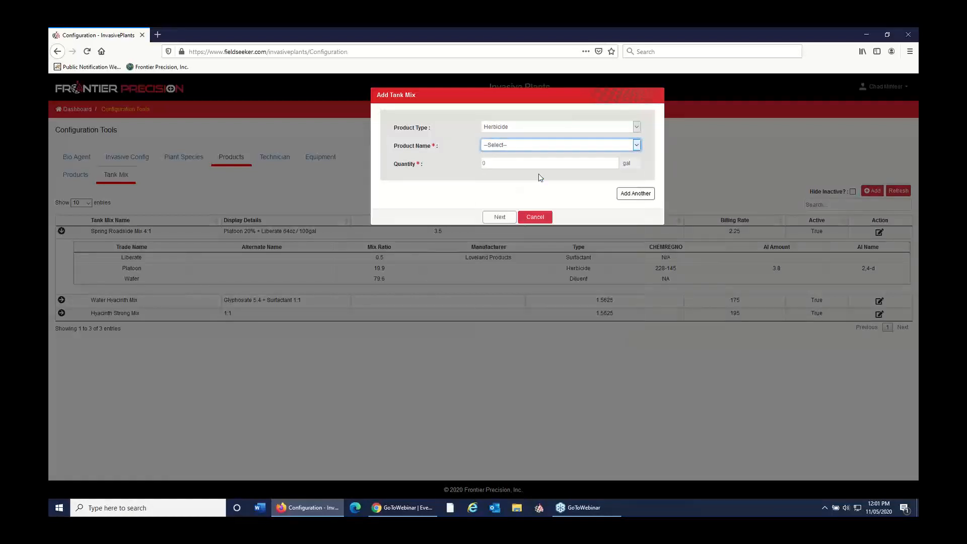
click(539, 164)
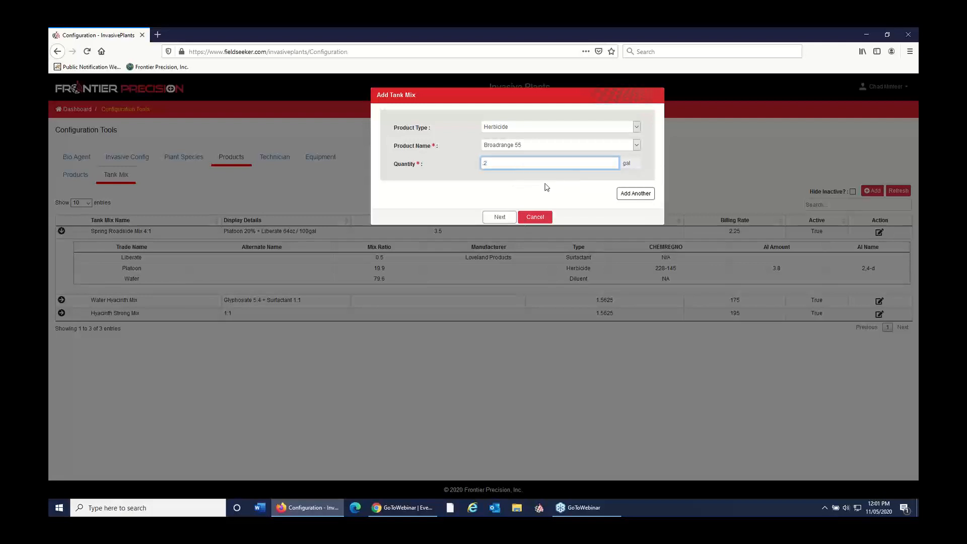
click(503, 217)
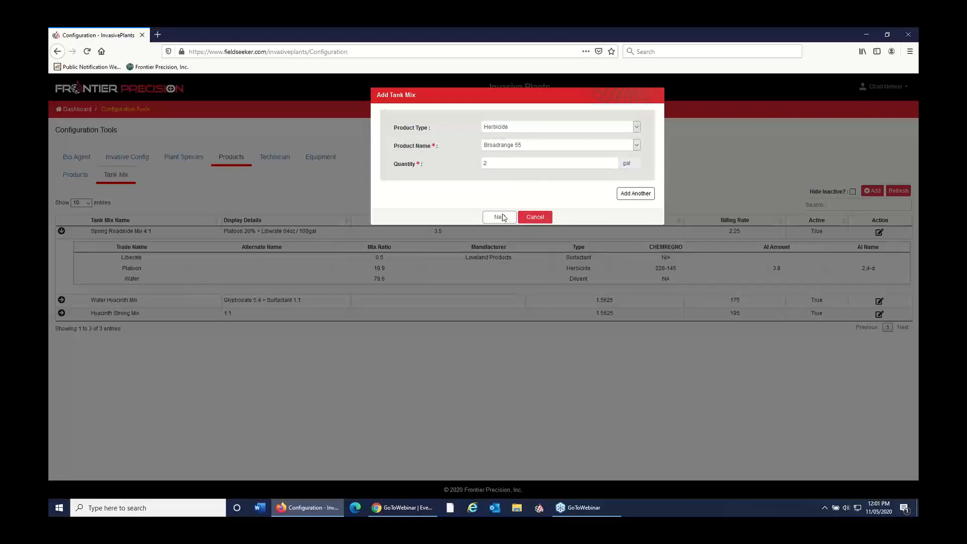
click(635, 193)
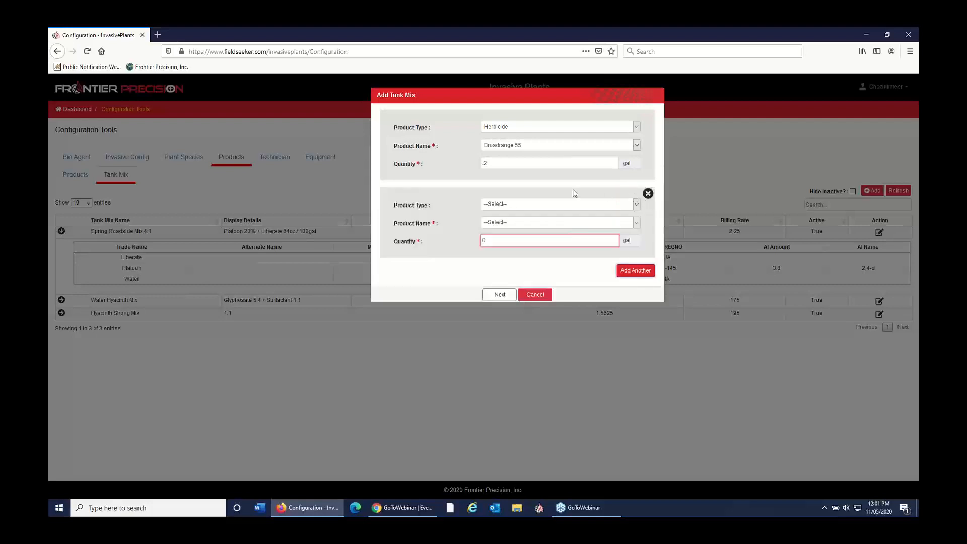
click(548, 203)
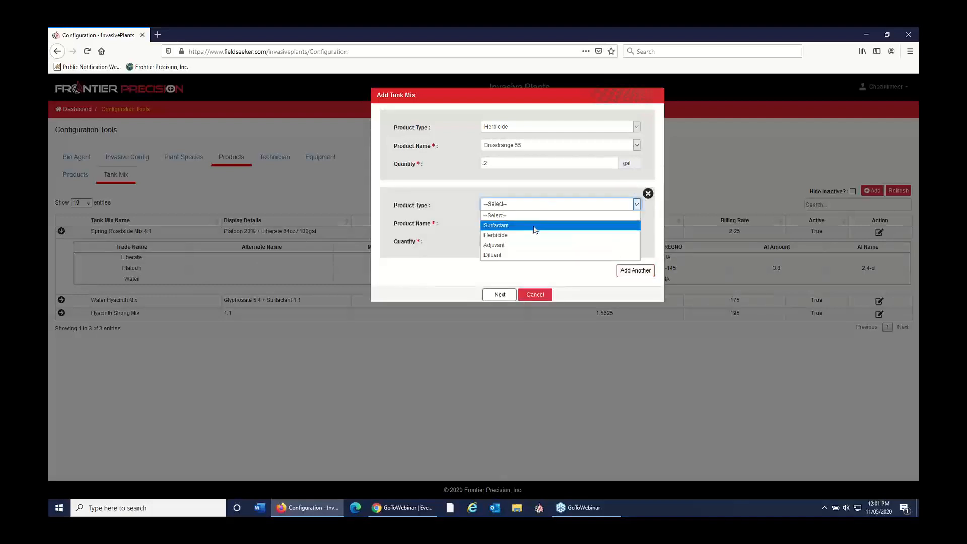
click(536, 225)
click(539, 224)
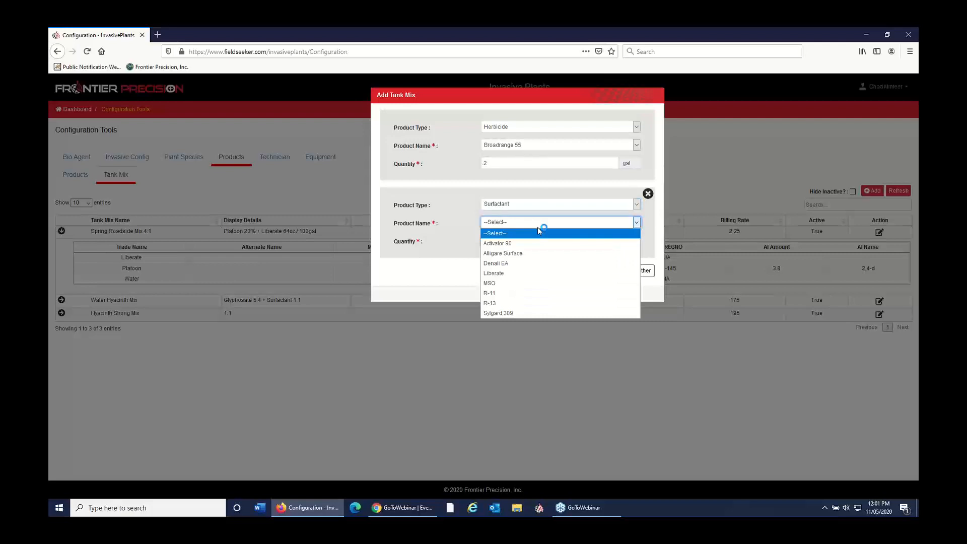
click(537, 227)
click(548, 223)
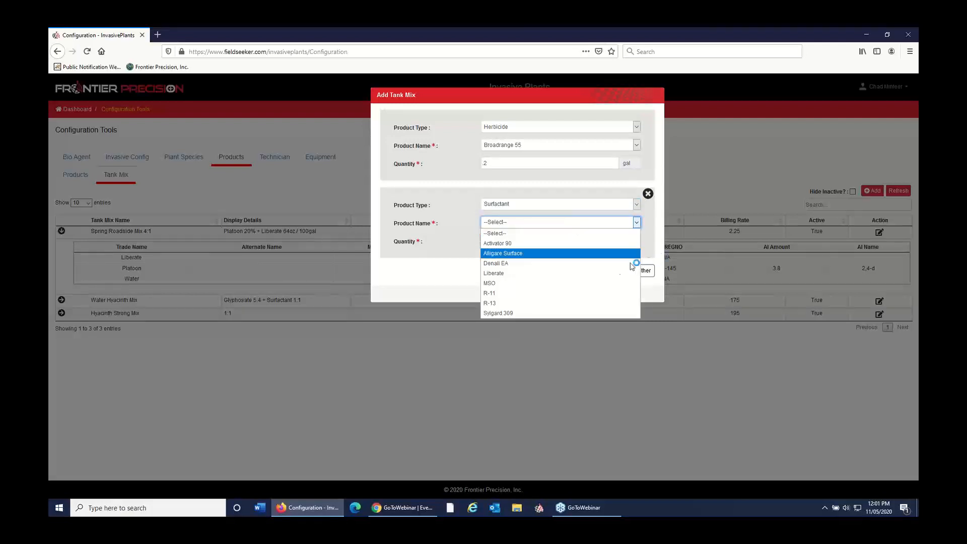
click(572, 215)
Step: Set the second product of the tank mix to the adjuvant Sta-Put Plus with a quantity of .2 gal
click(568, 208)
click(550, 245)
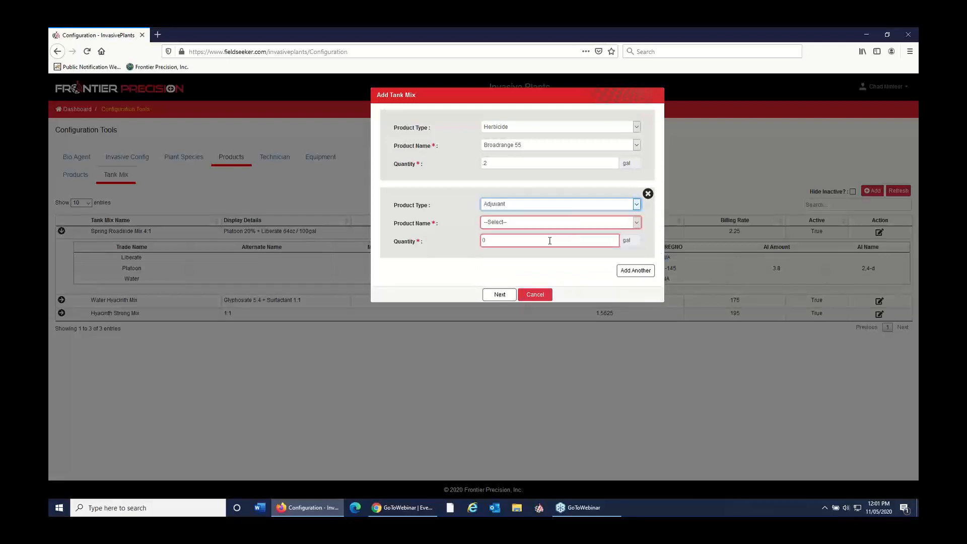
click(553, 222)
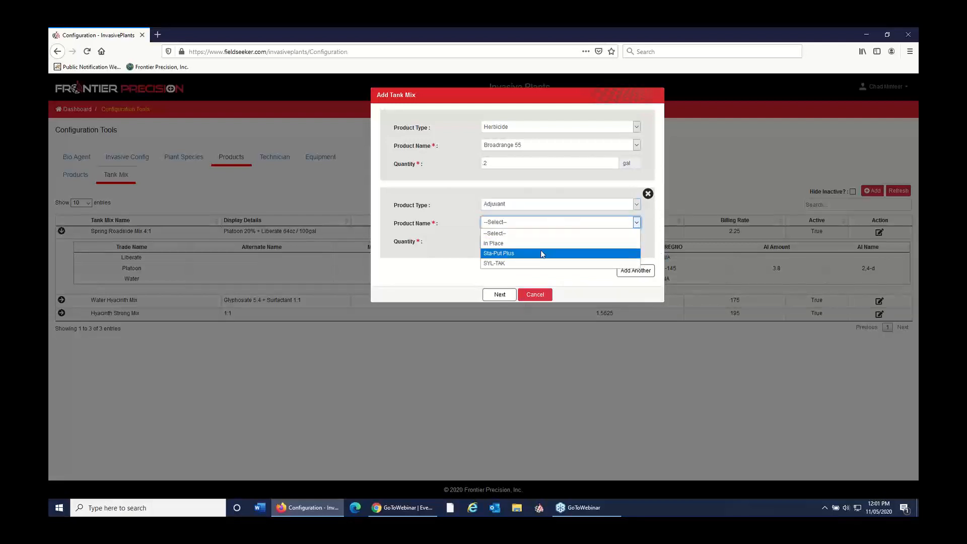
click(539, 253)
click(535, 240)
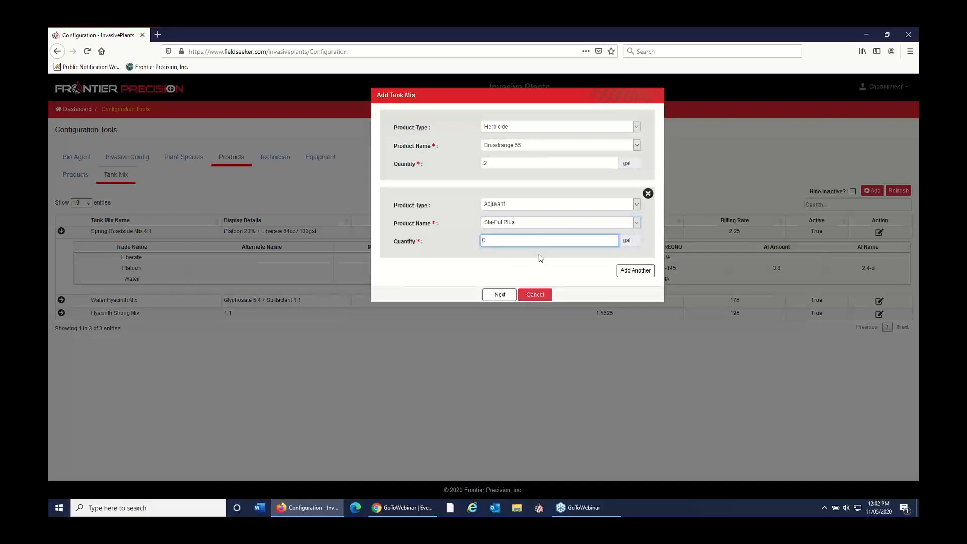
text(.2)
Step: Add the diluent Water at 10 gal as the third product and proceed to the tank mix details
click(625, 271)
click(525, 280)
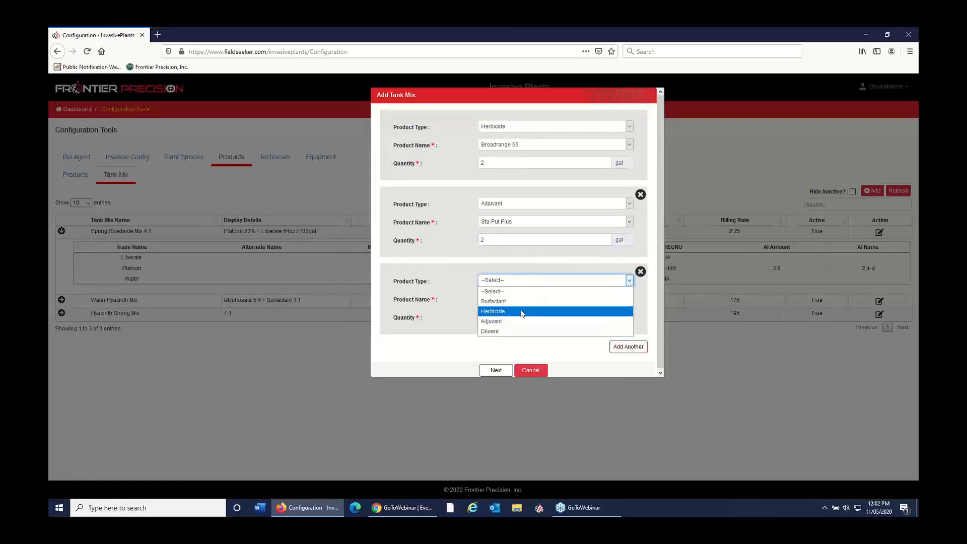
click(502, 331)
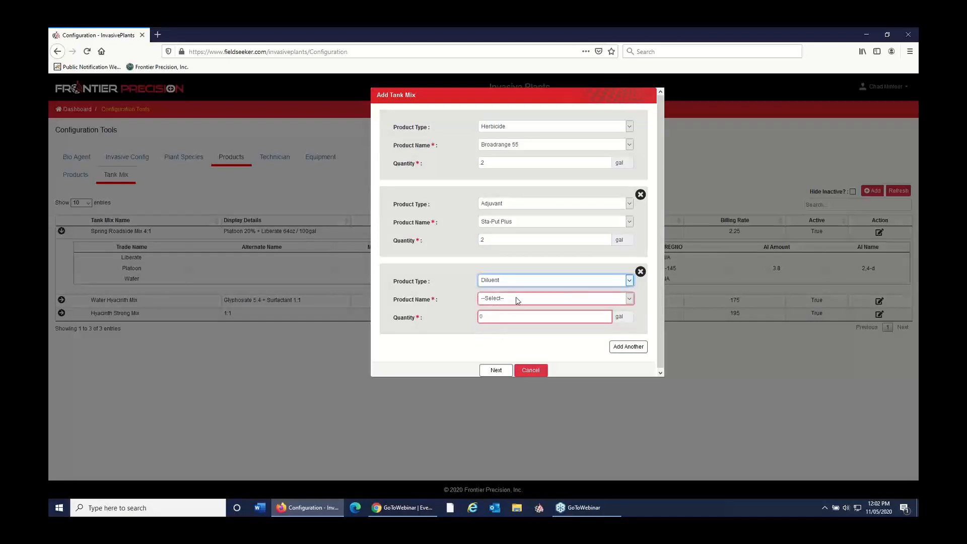
click(516, 297)
click(509, 320)
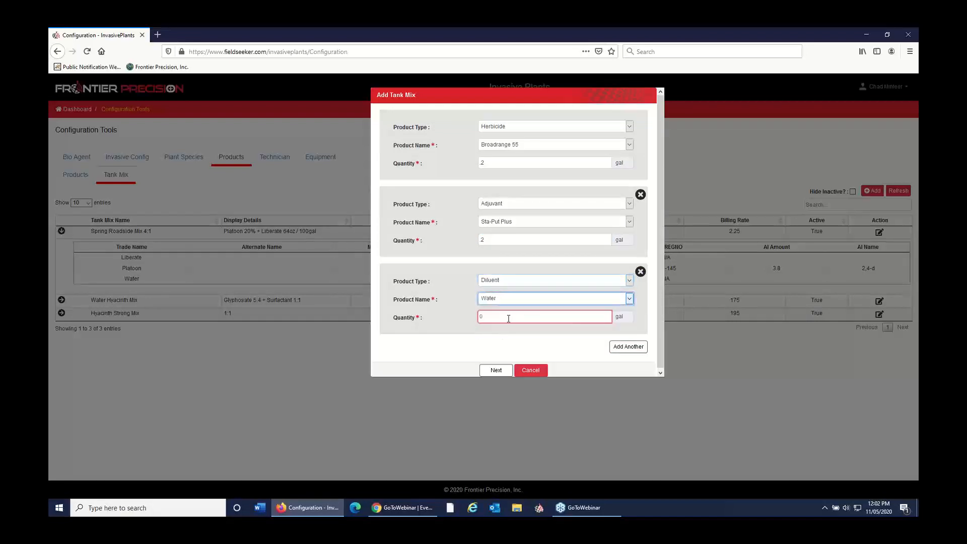
click(508, 317)
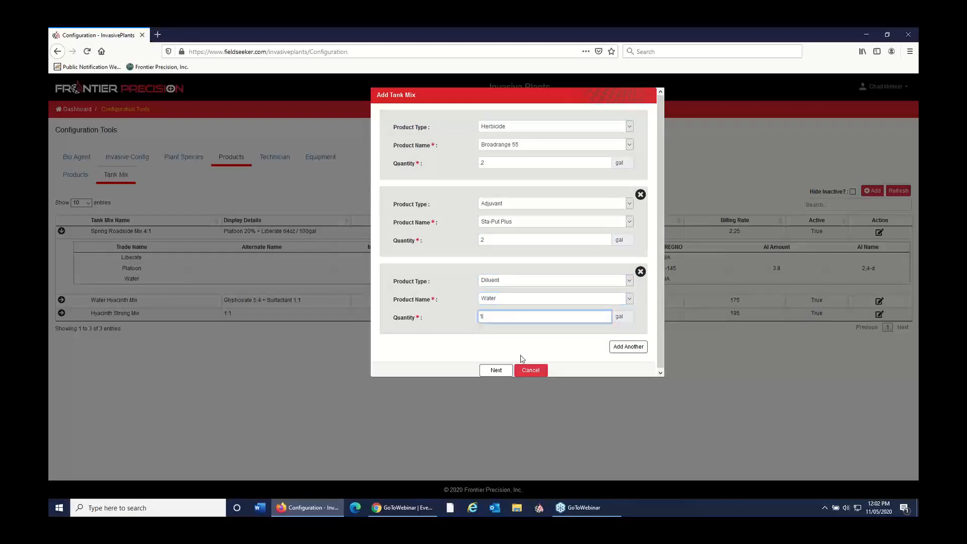
text(10)
click(496, 370)
Step: Name the new tank mix "BroadRange .8%"
click(515, 116)
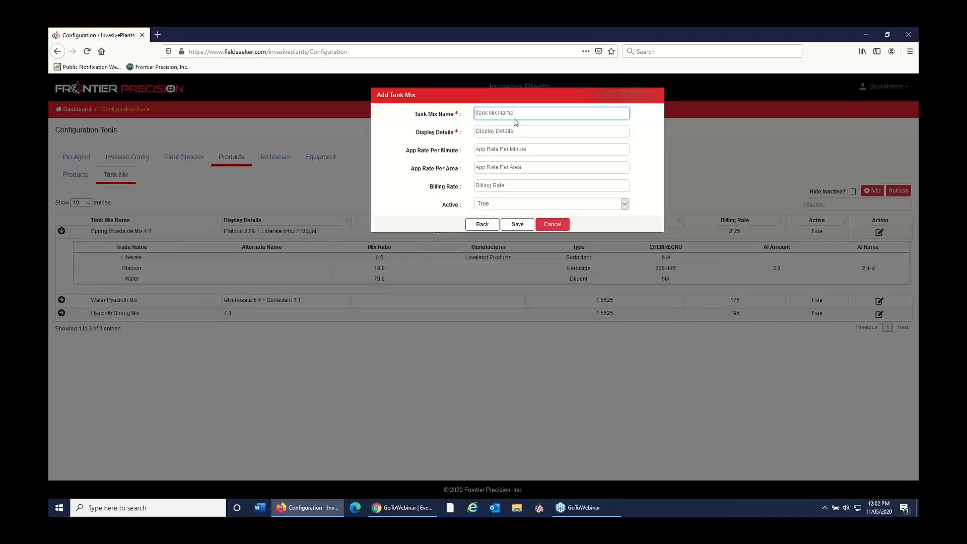
text(BroadRange .8)
key(Tab)
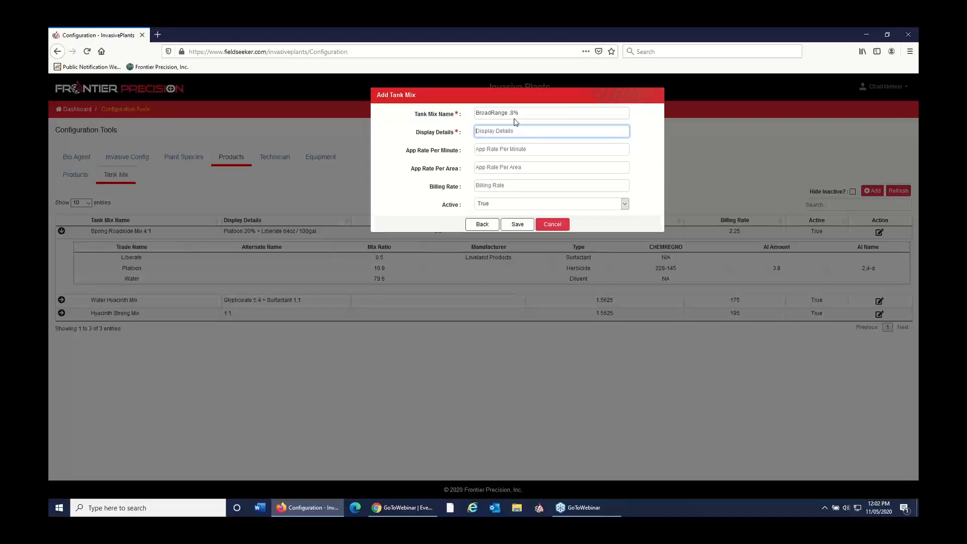
Step: Enter the tank mix's display details as ".2 gal BroadRange with 10gal water and .2 gal sta-put"
text(2 gal Borad)
key(BackSpace)
key(BackSpace)
key(BackSpace)
key(BackSpace)
text(roadRange with 10)
key(BackSpace)
text(gal water)
text( and .2 ga)
text(l sta)
text(ta)
text(-pul)
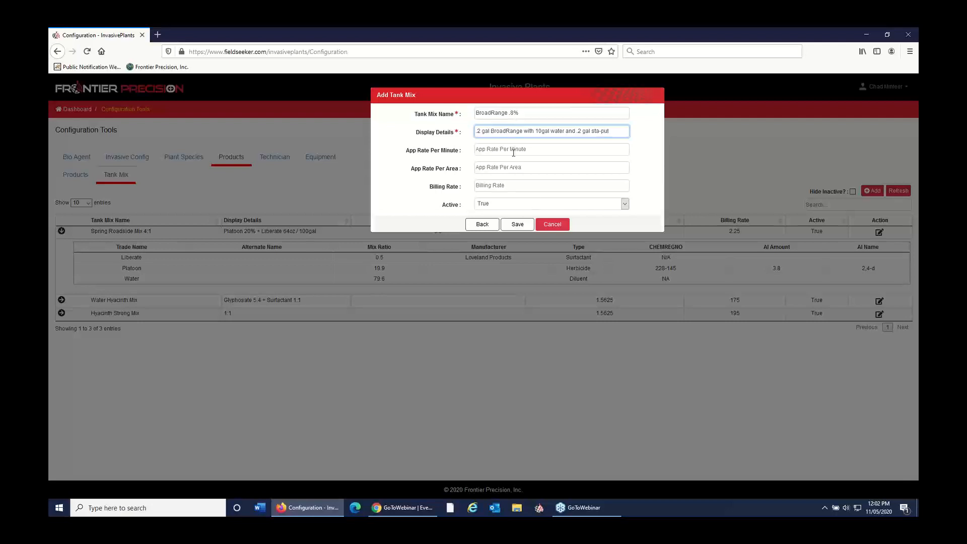
Step: Set the tank mix's billing rate to 75, leave both application rates blank, and save the mix
click(494, 174)
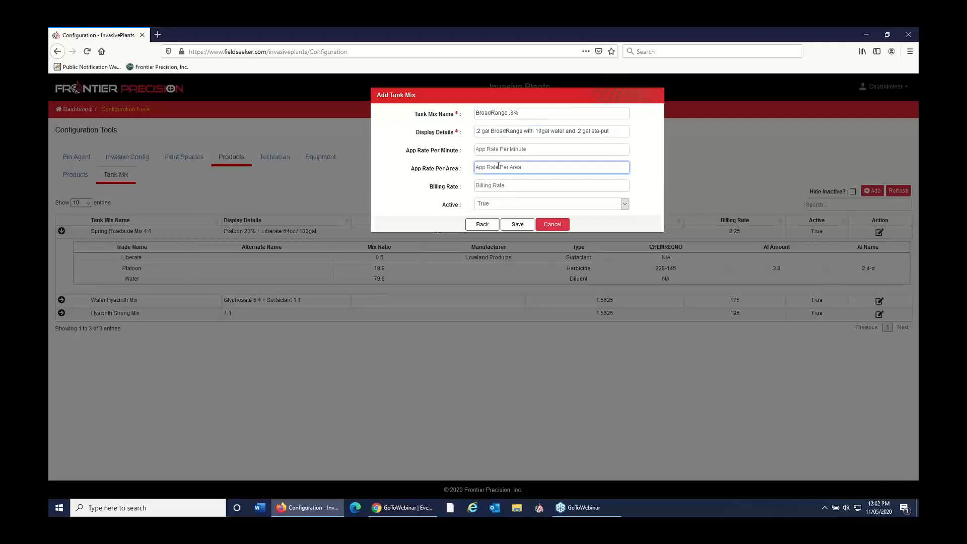
click(497, 154)
click(498, 168)
click(497, 186)
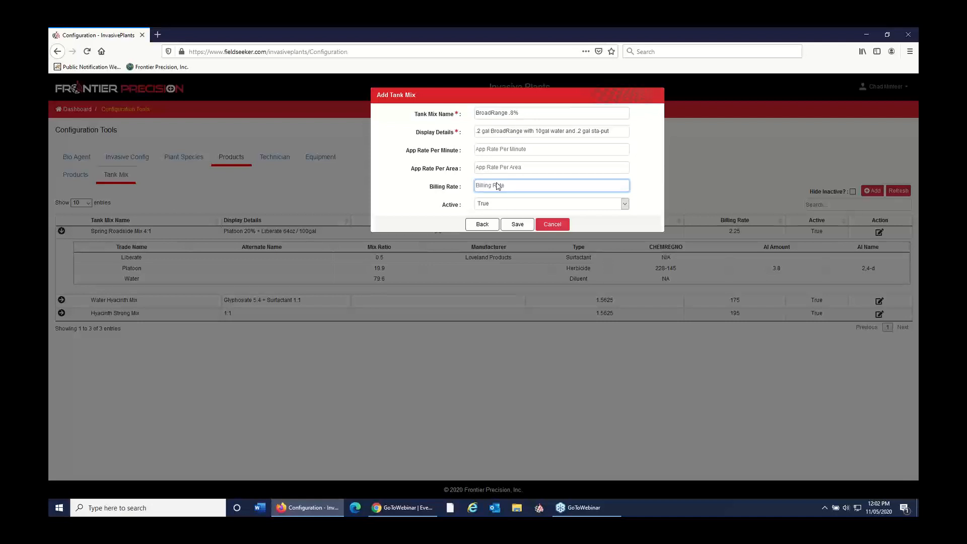
text(75)
click(508, 172)
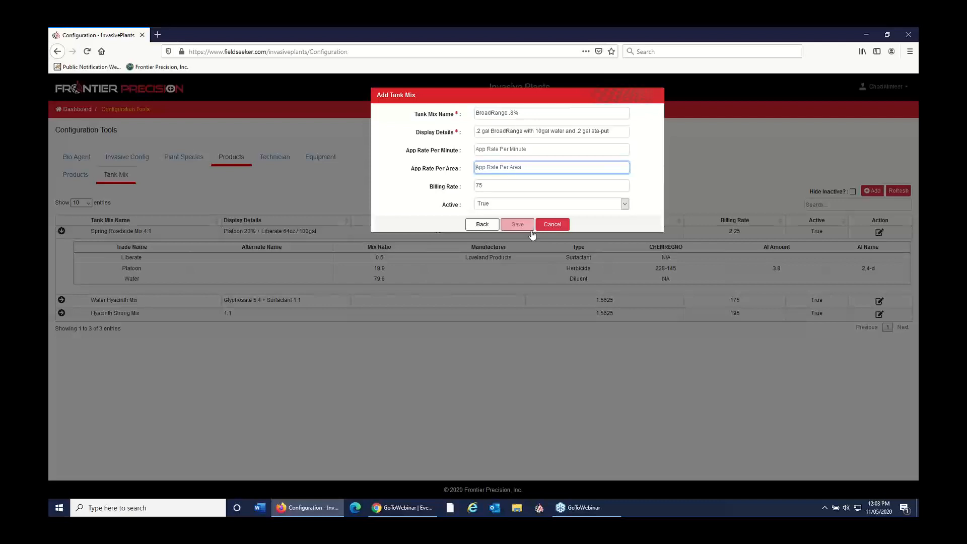
click(517, 224)
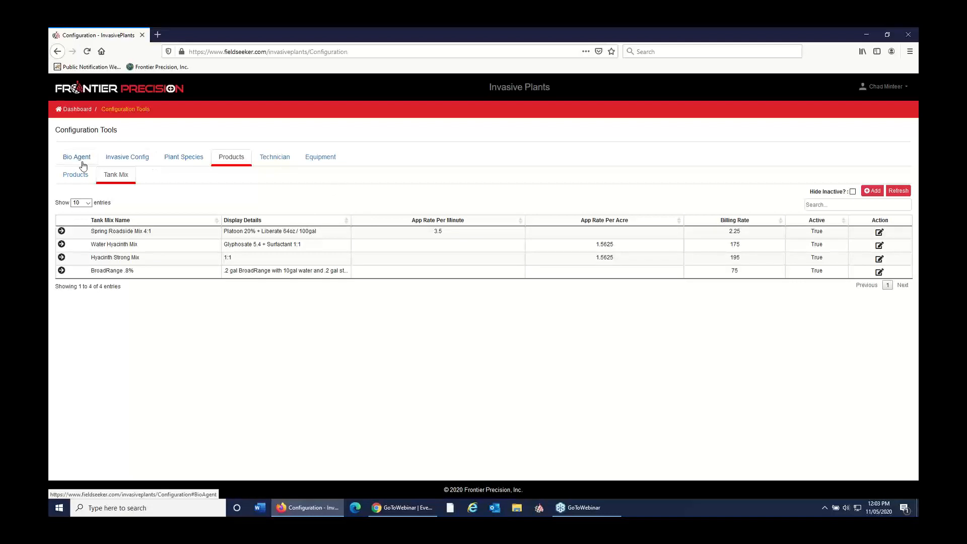
Step: Review the configured equipment and list the plant species with 100 entries per page
click(317, 158)
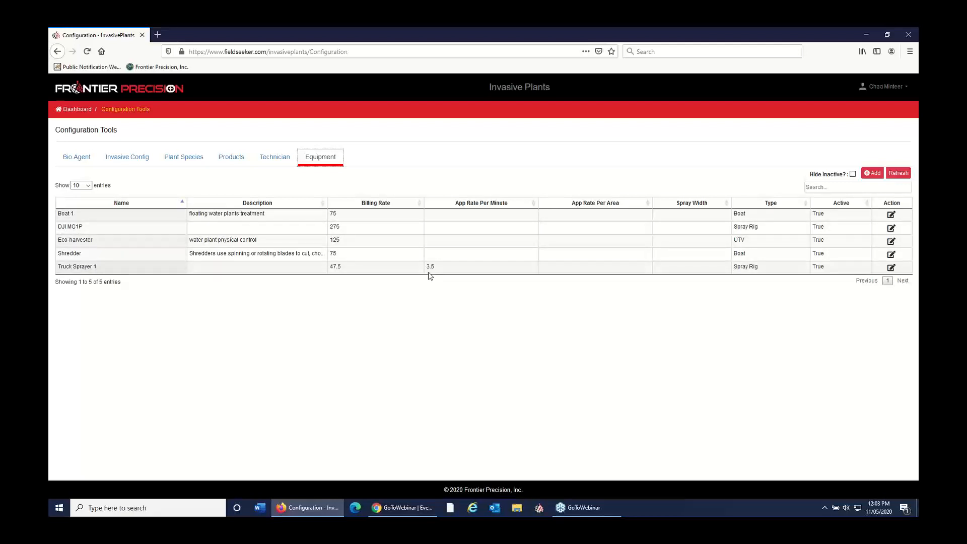
click(184, 157)
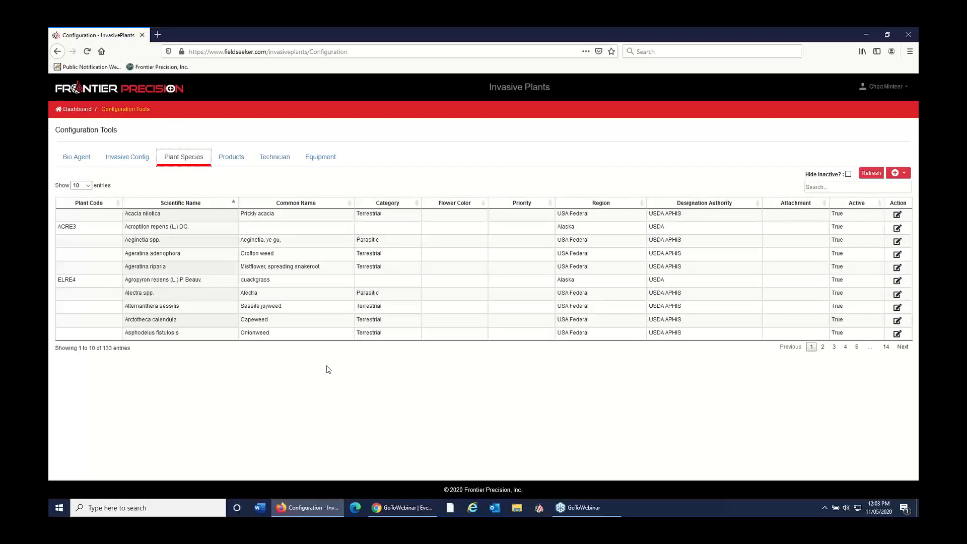
click(85, 185)
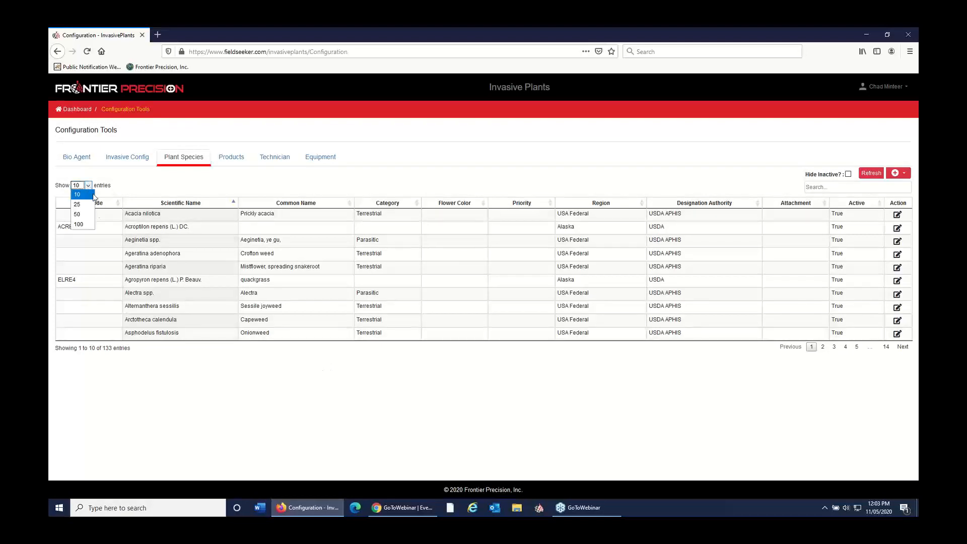
click(79, 224)
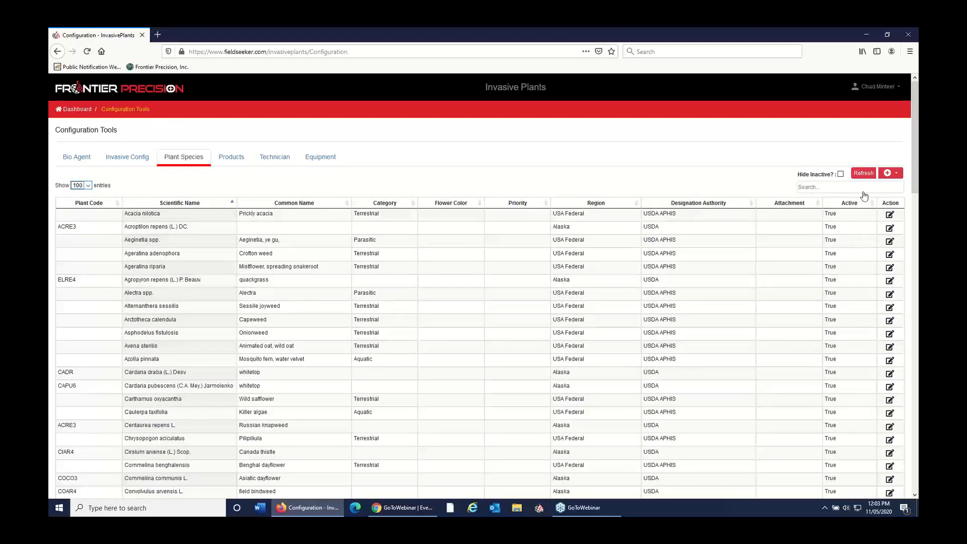
Step: Examine the sample file for the plant species TXT/CSV import in Excel, cancel the import, and return to the dashboard
click(891, 172)
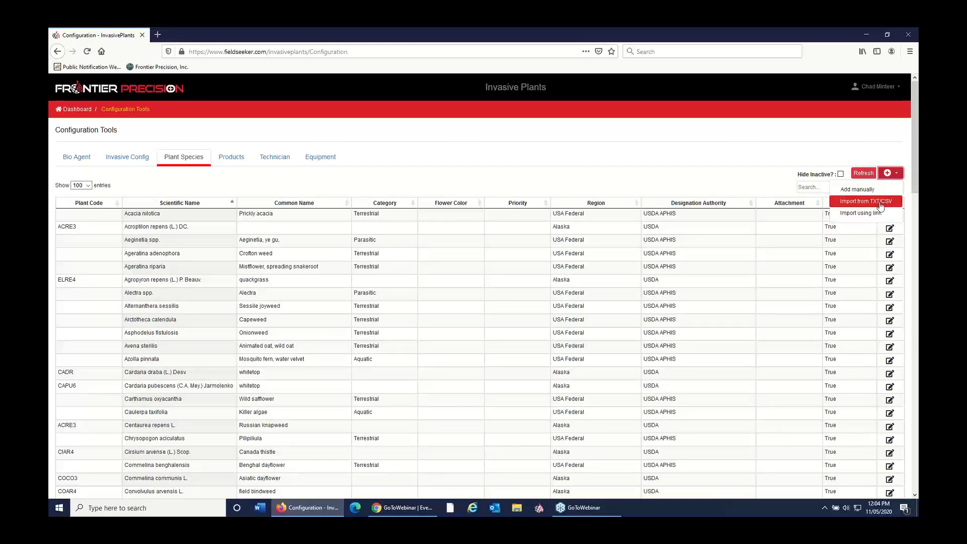
click(881, 206)
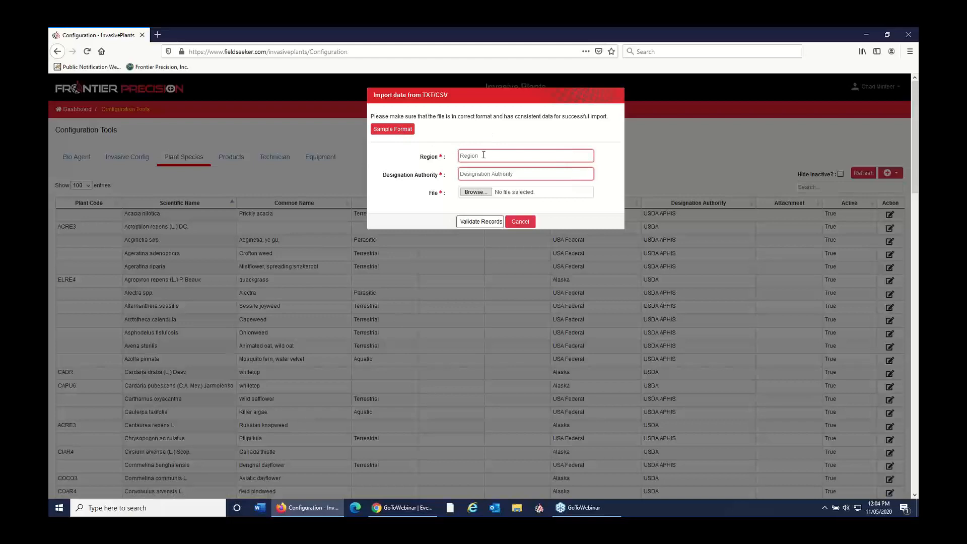
click(396, 132)
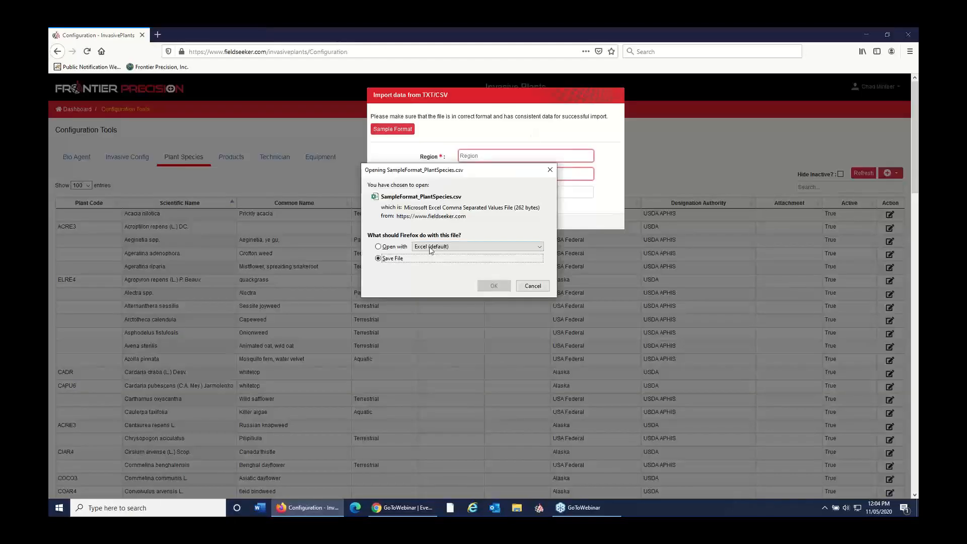
click(391, 247)
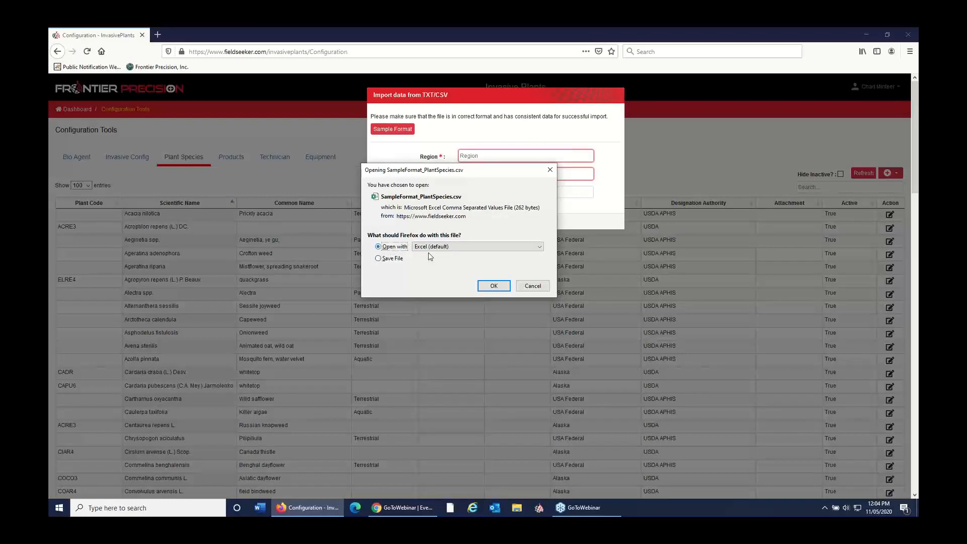
click(500, 286)
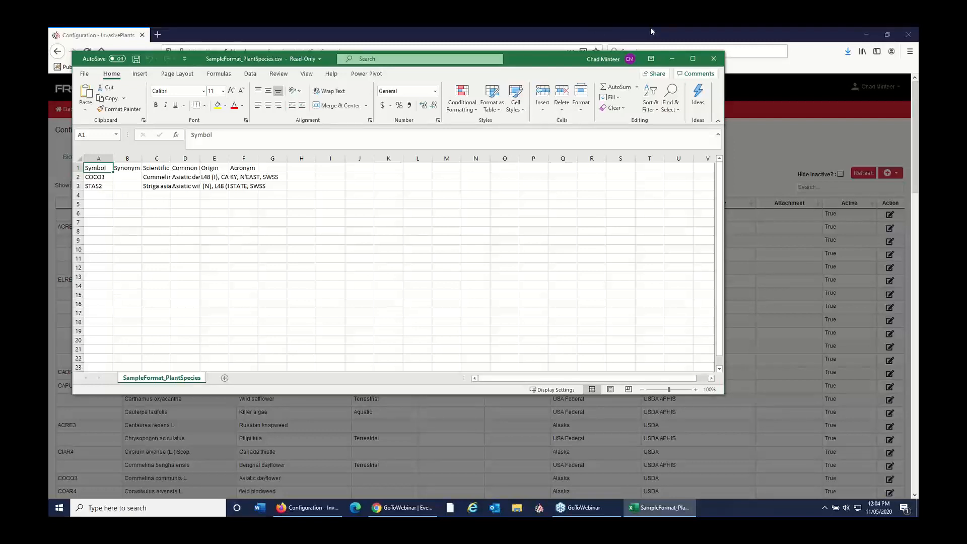
click(712, 59)
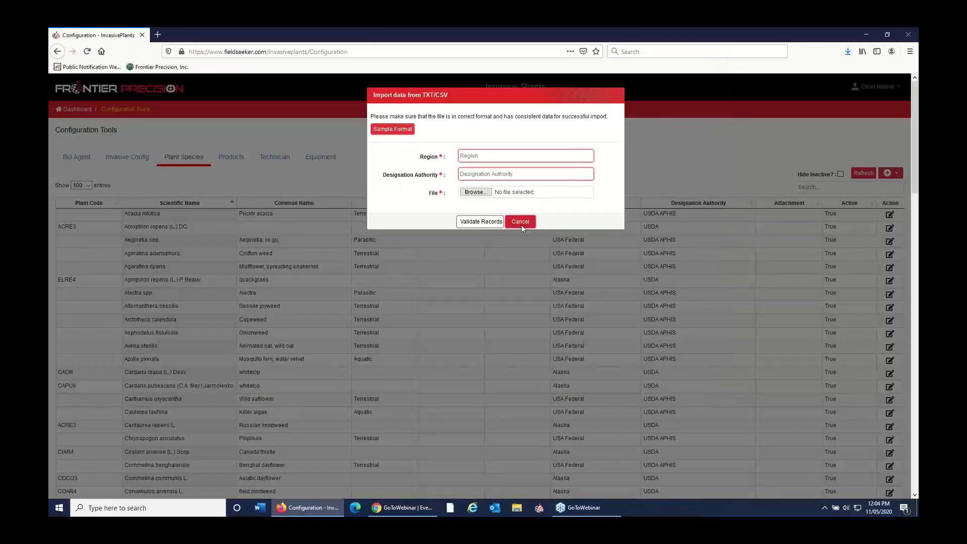
click(521, 223)
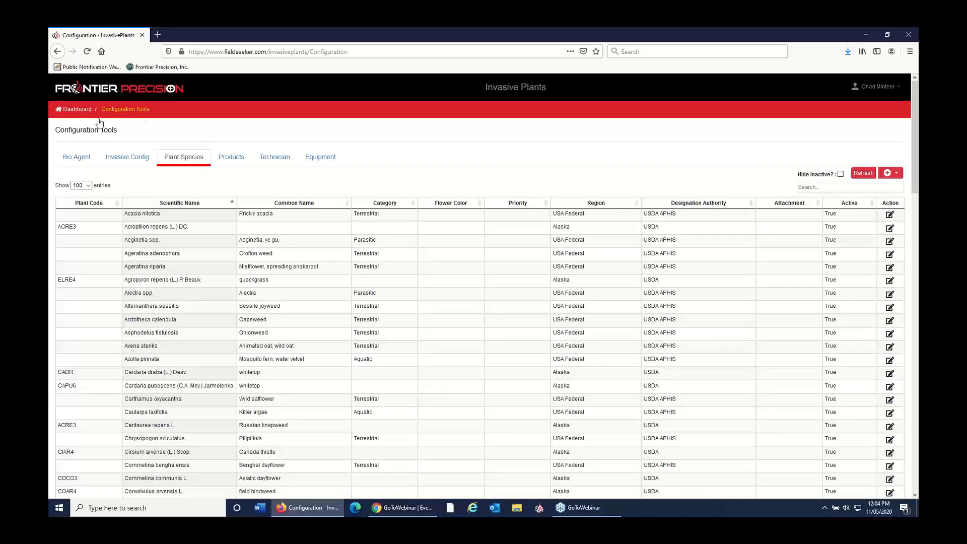
click(76, 110)
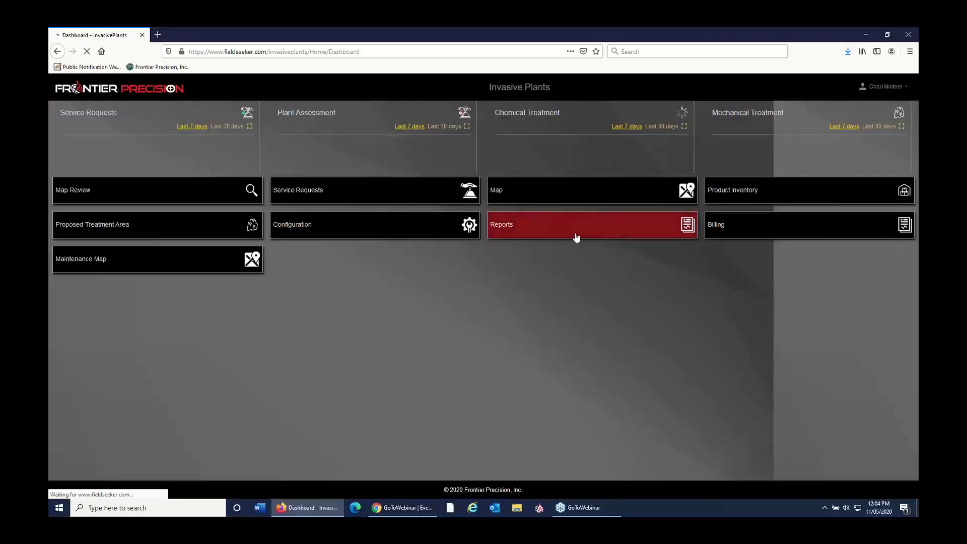
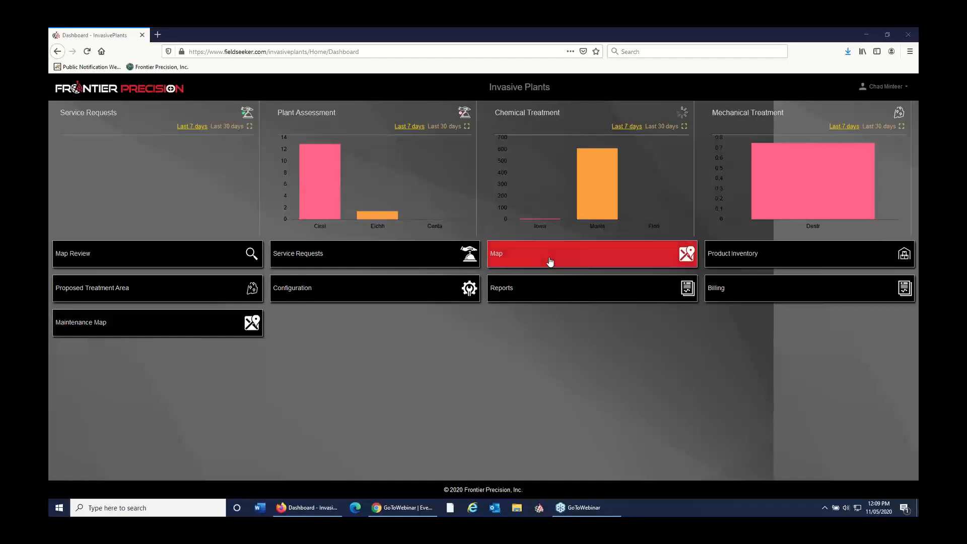
Step: Open the map with its legend and examine the plant assessment and treatment areas around the Hood Landing boat ramp
click(550, 262)
click(550, 262)
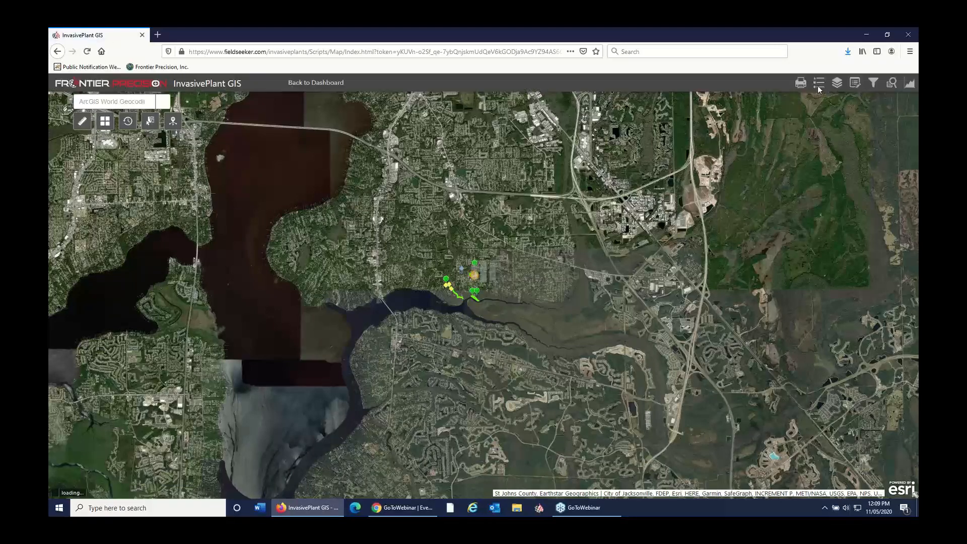
click(819, 87)
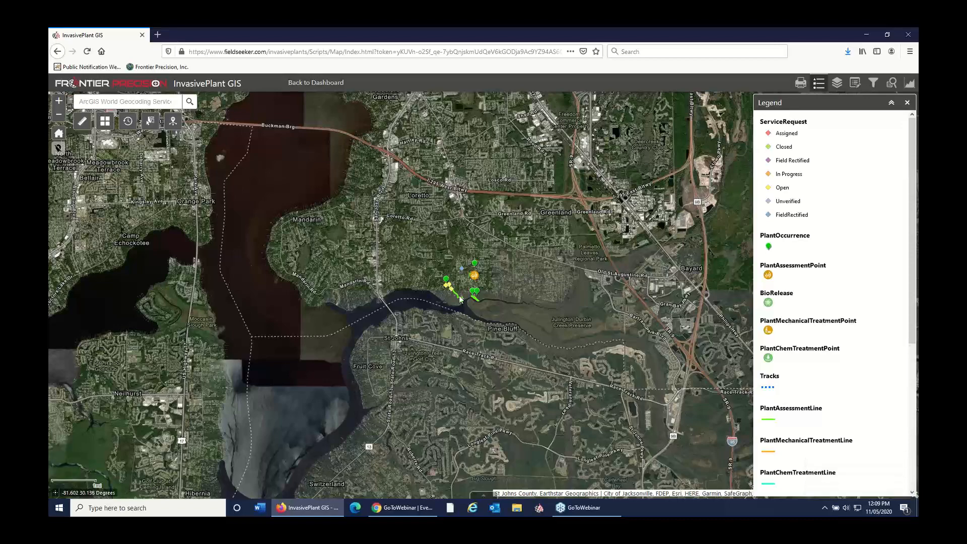
scroll(460, 301, up, 2)
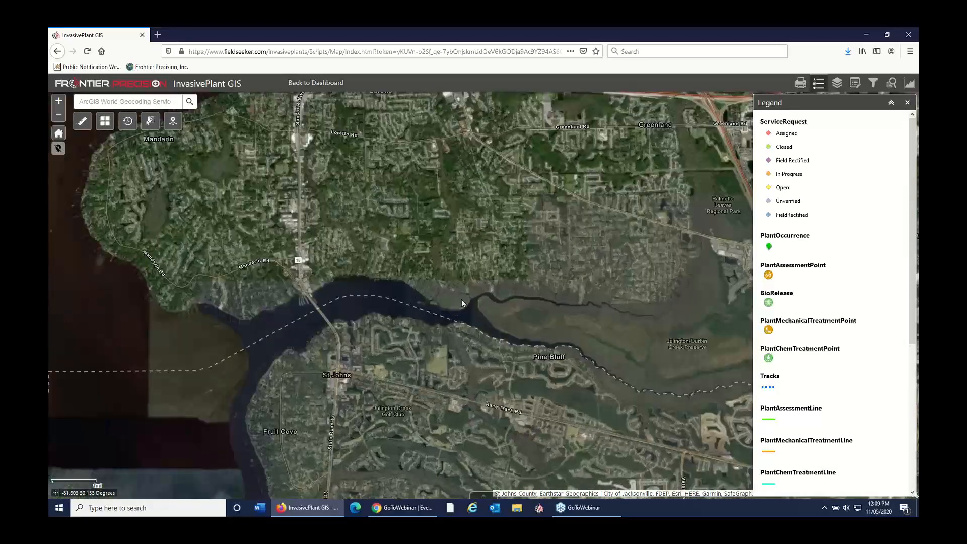
scroll(477, 290, up, 2)
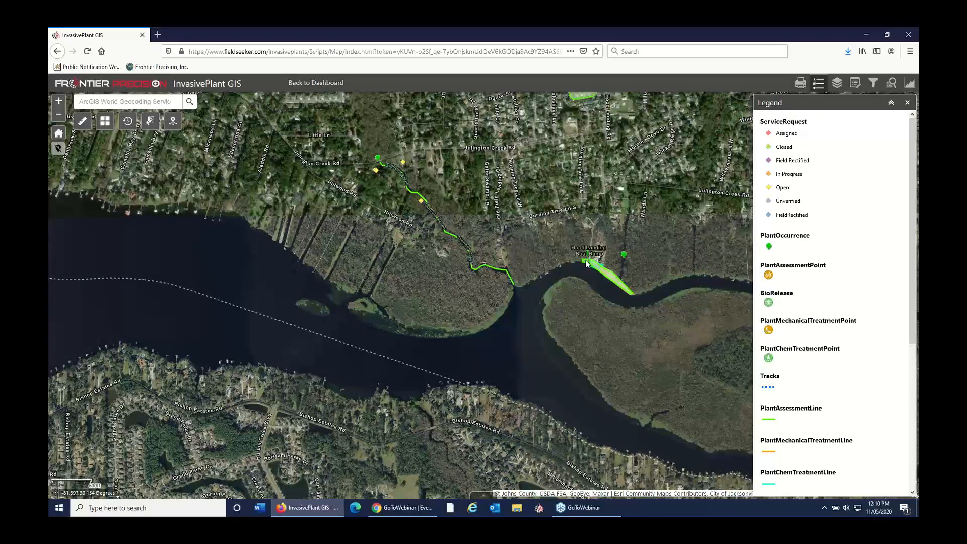
scroll(567, 270, up, 1)
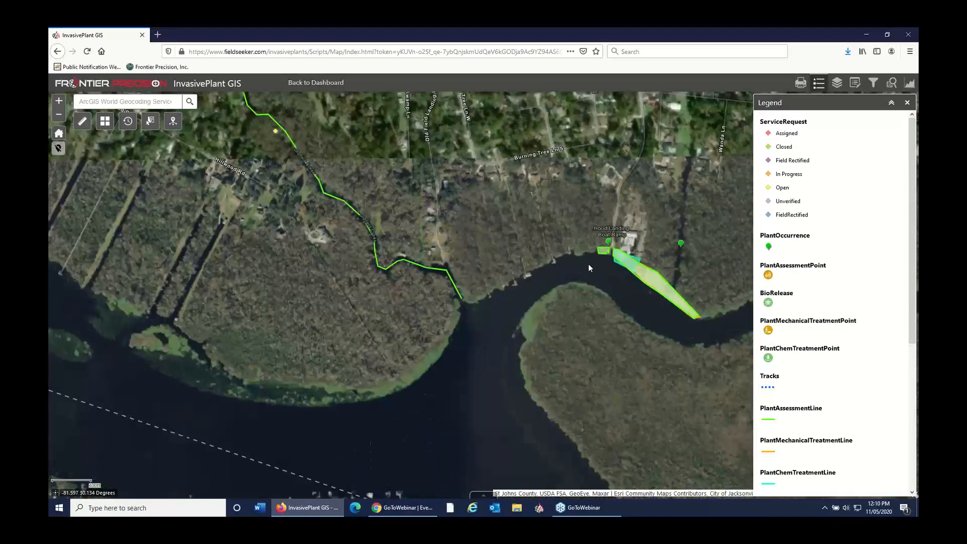
drag(597, 277, 563, 272)
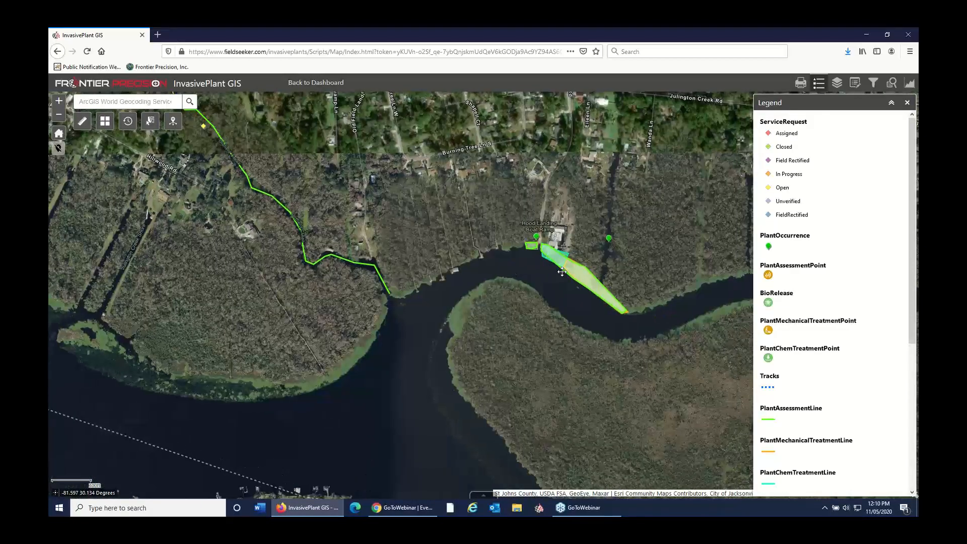
scroll(562, 272, up, 2)
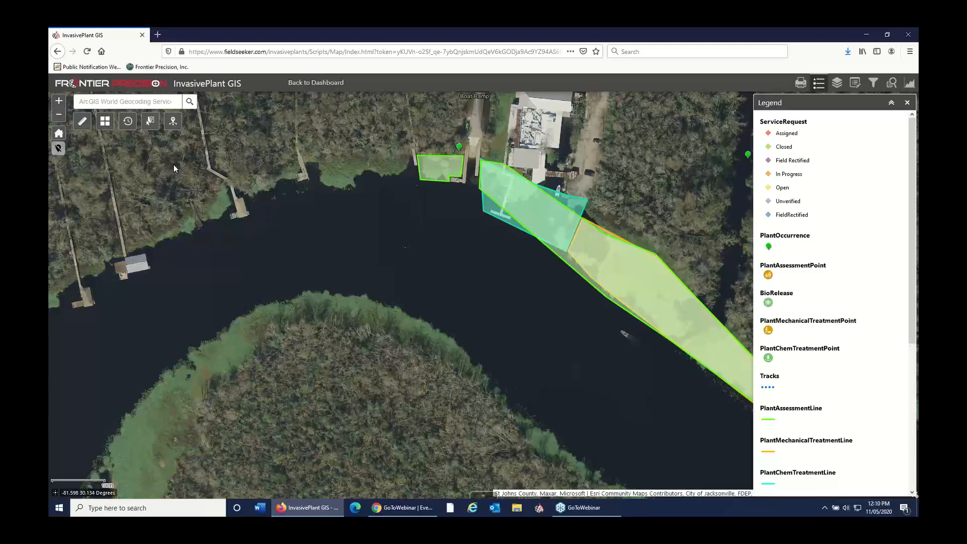
Step: Return to the dashboard, open the Service Requests map, and locate the requester's street address on it
click(316, 82)
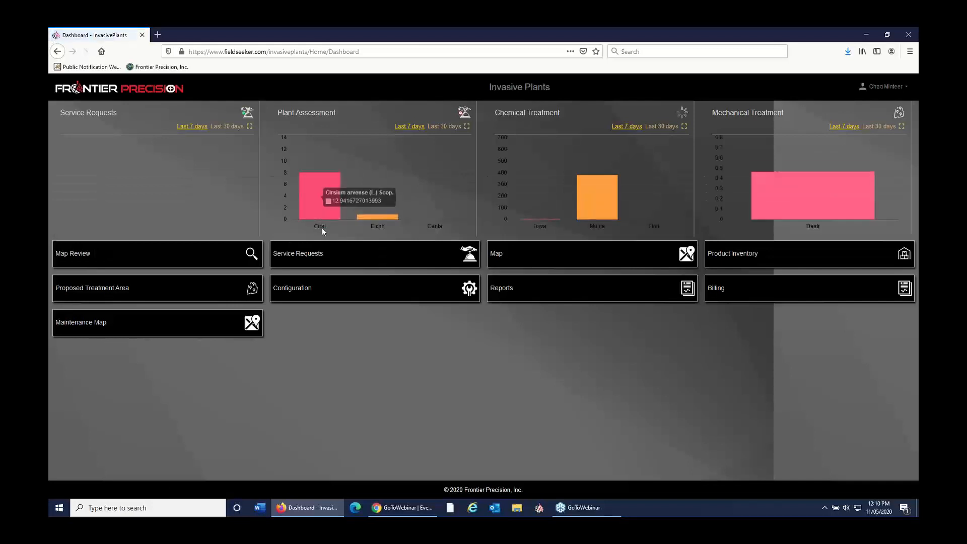
click(319, 254)
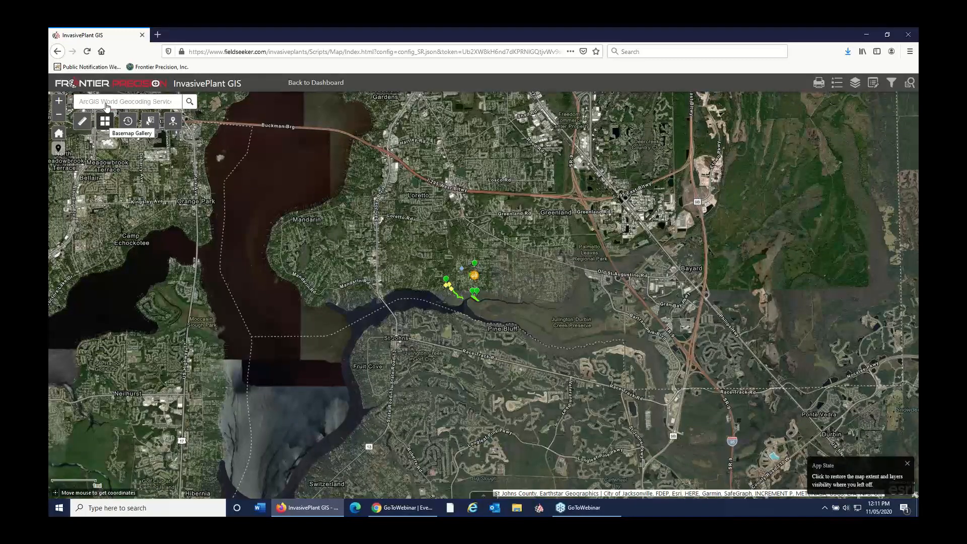
text(12794)
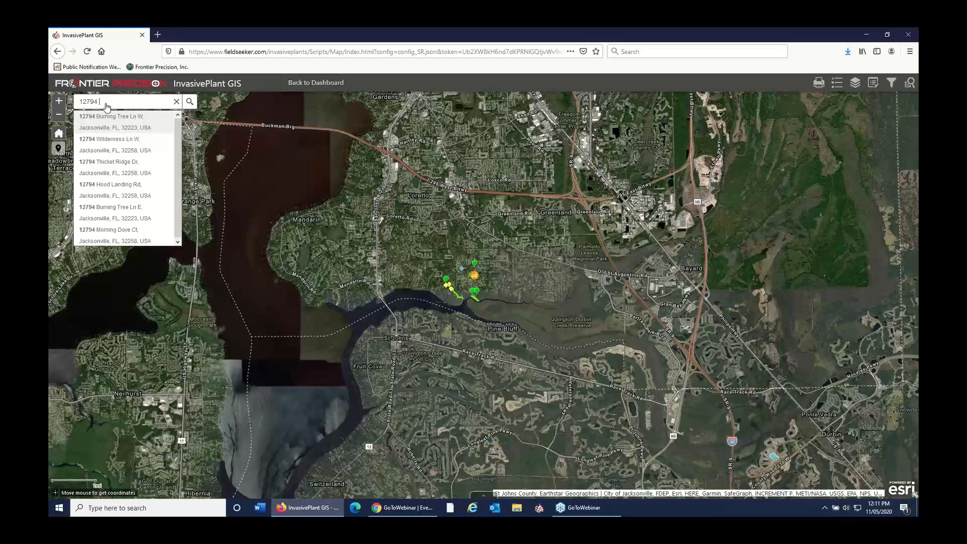
click(146, 129)
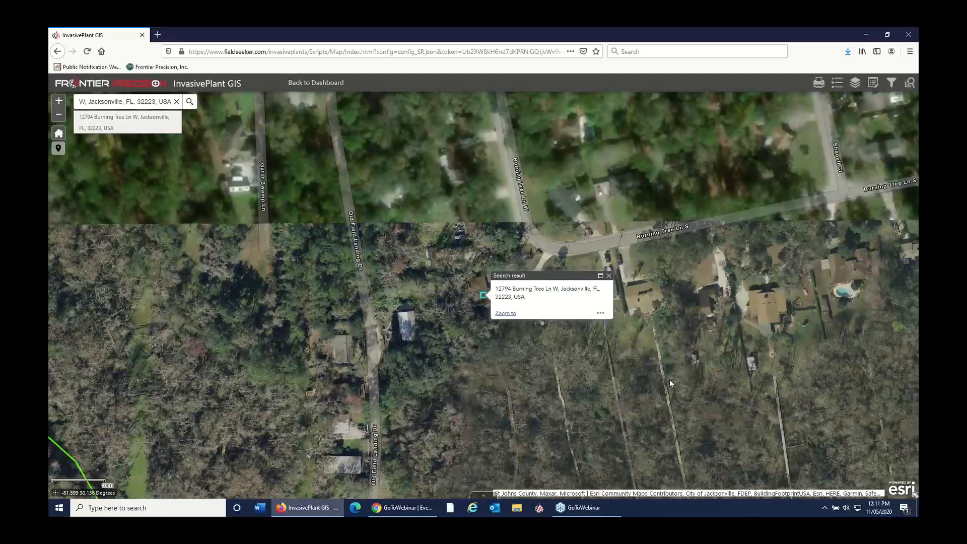
scroll(669, 383, down, 1)
drag(627, 258, 615, 216)
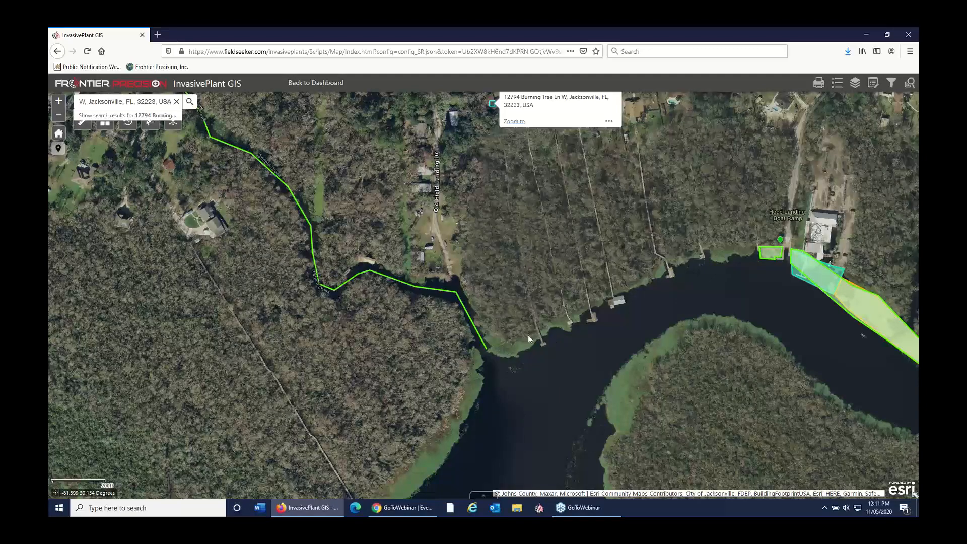
drag(555, 245, 558, 394)
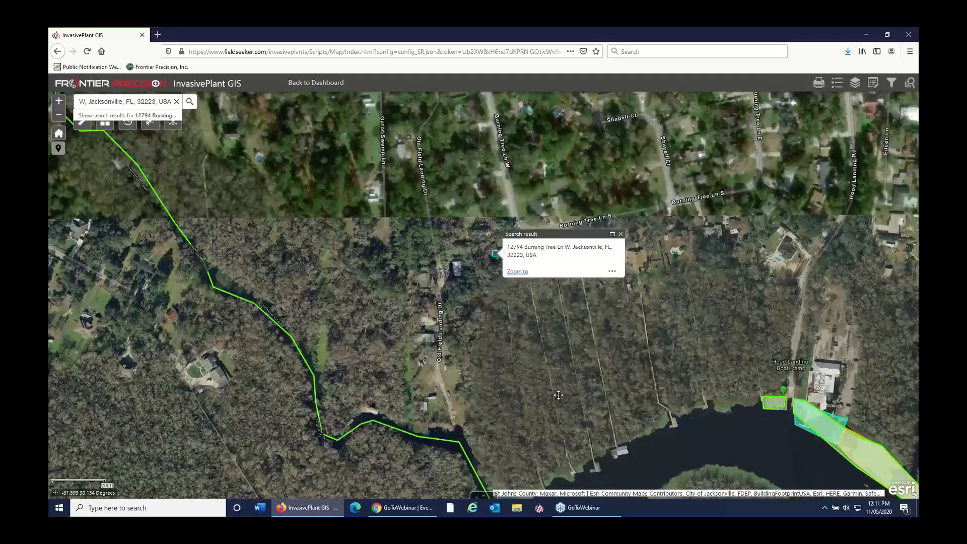
Step: Create a service request at the located address with status Open and source Phone
click(496, 255)
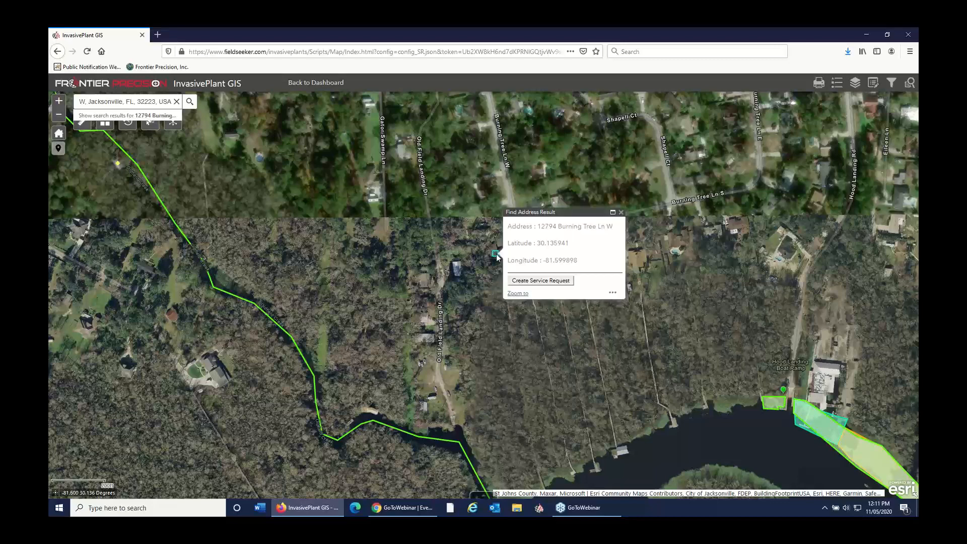
click(532, 281)
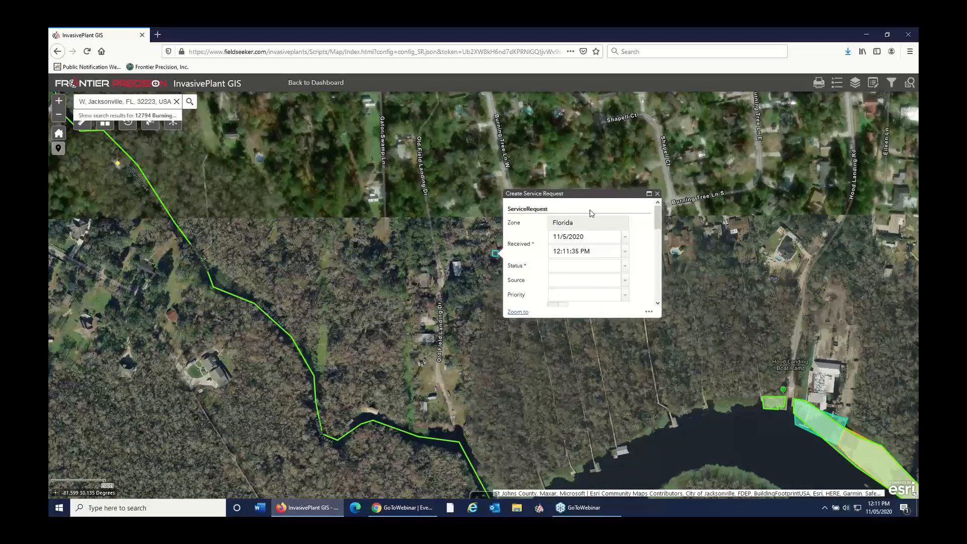
click(624, 266)
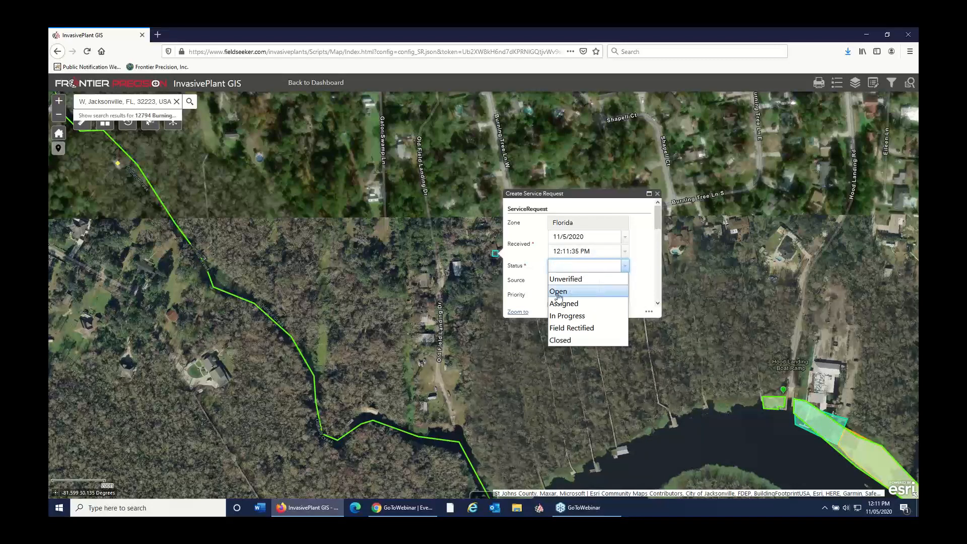
click(562, 293)
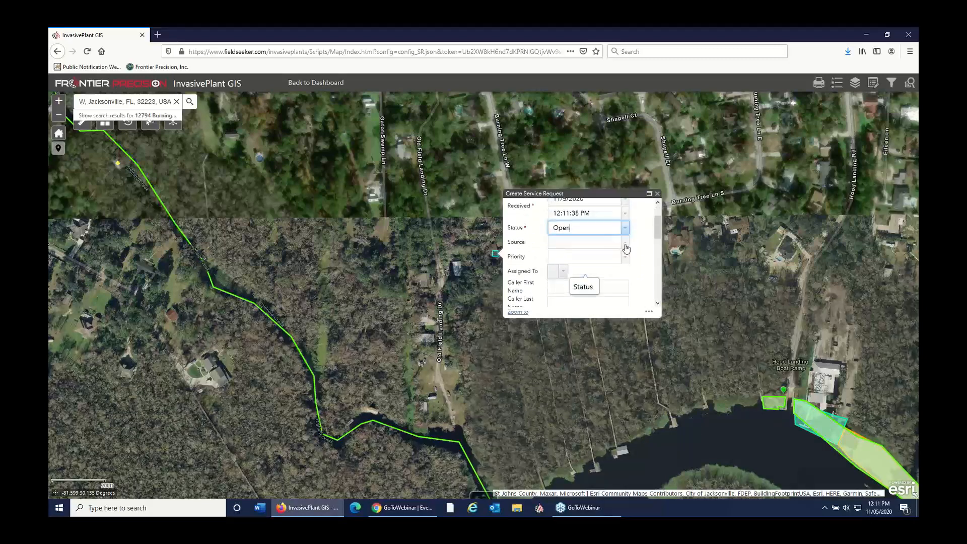
click(625, 246)
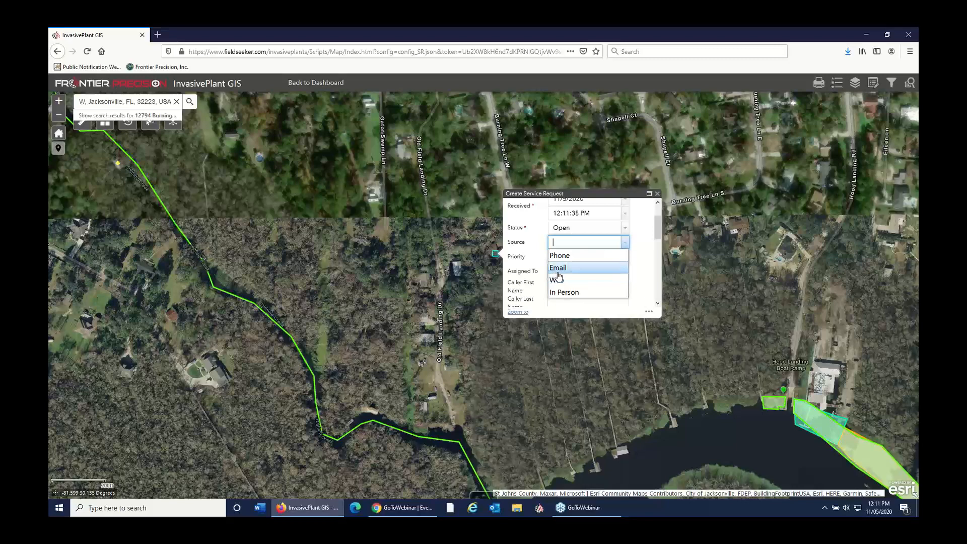
click(562, 256)
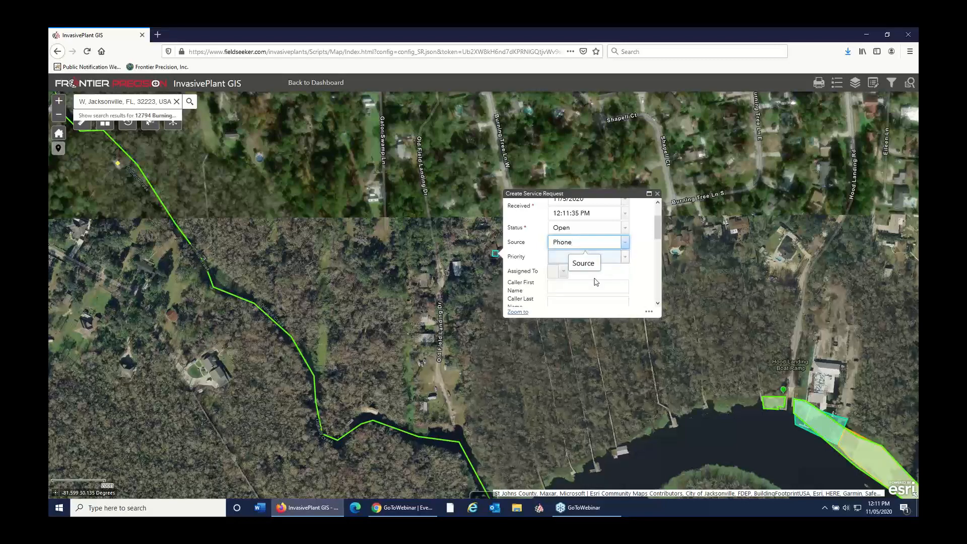
Step: Enter the caller's first name, last name and phone number in the service request, leaving the email blank
scroll(573, 254, down, 2)
click(571, 252)
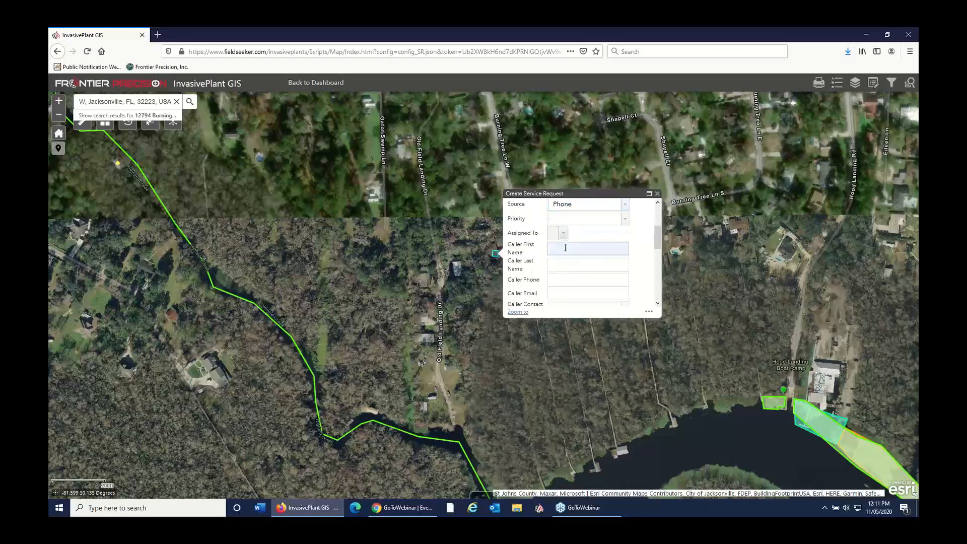
text(John)
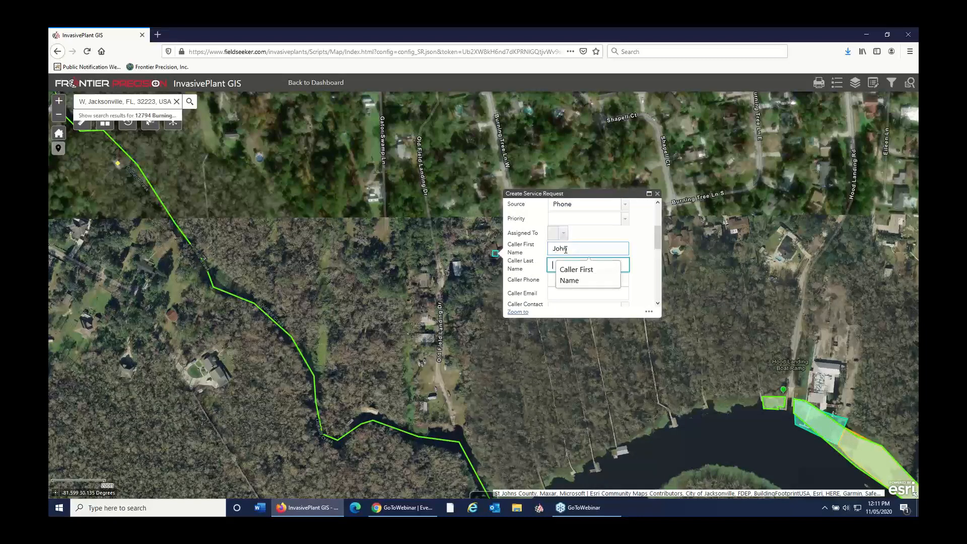
key(Tab)
text(Doe)
key(Tab)
text(904-555-)
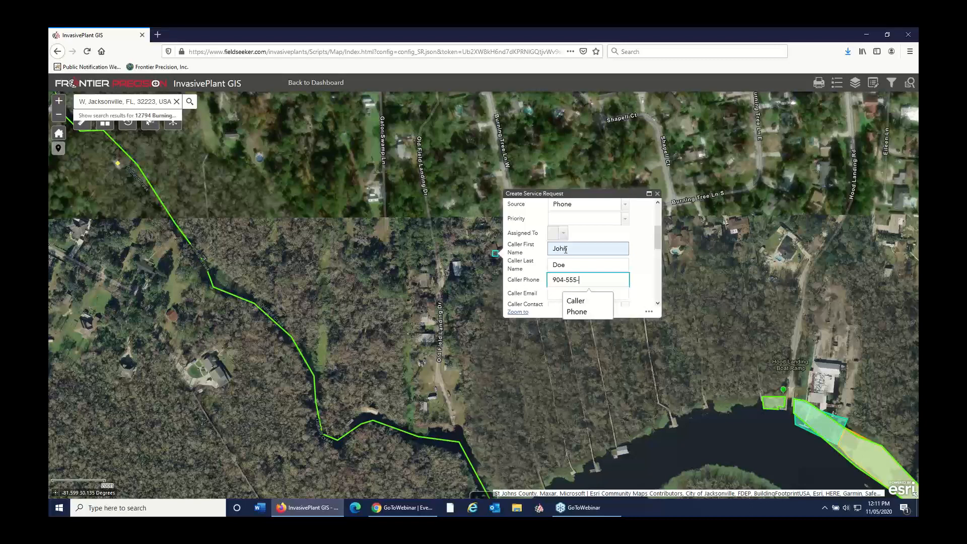
text(1212)
key(Tab)
key(Tab)
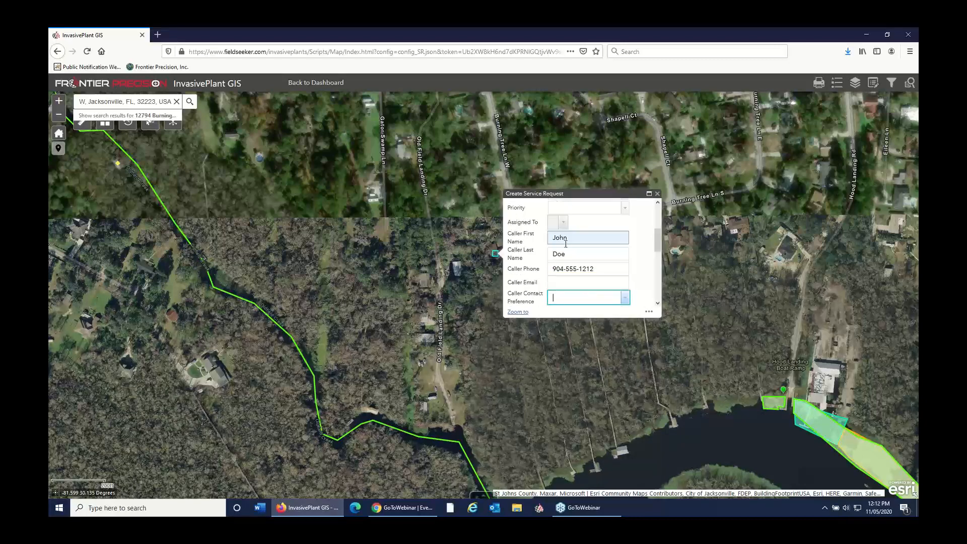
Step: Set the request target to Weed and describe the request as "water hyacinth at dock"
scroll(629, 256, down, 4)
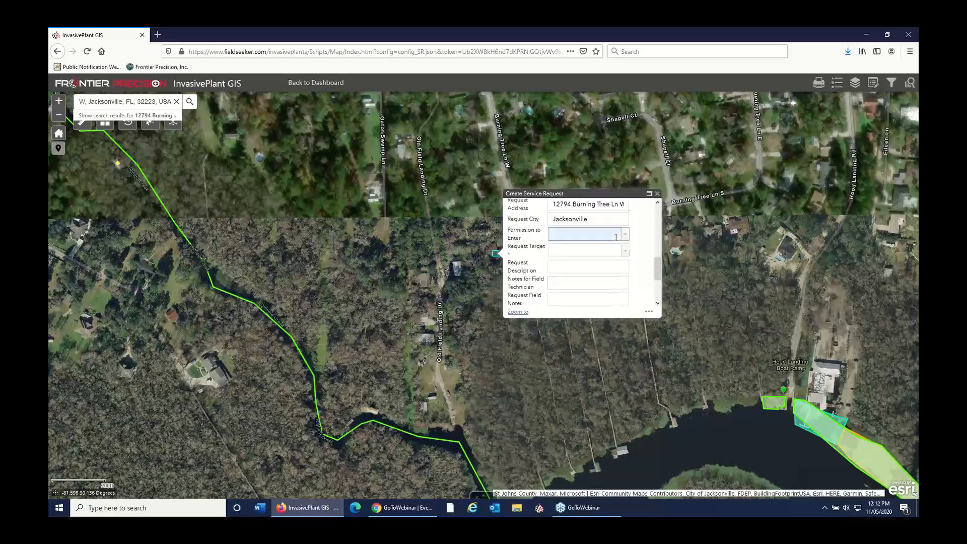
scroll(616, 237, up, 1)
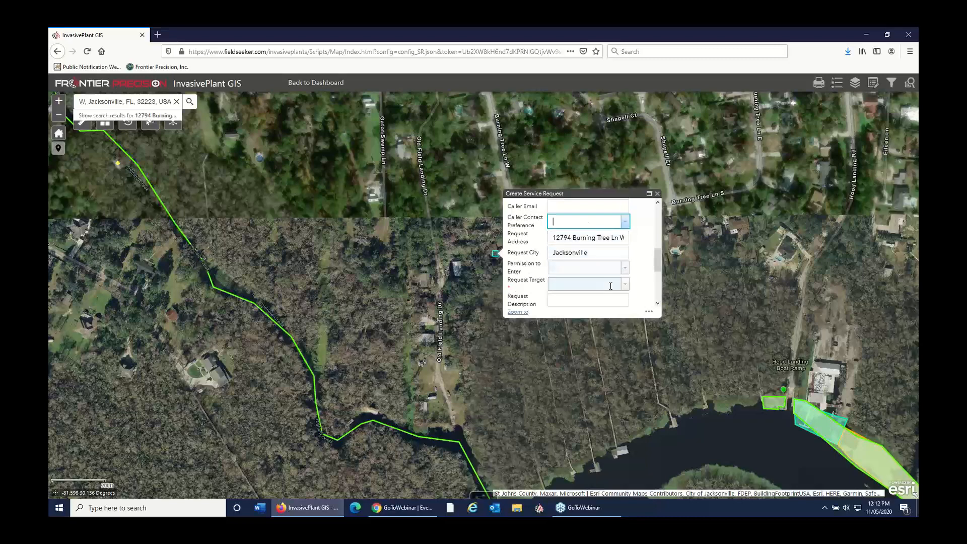
click(610, 286)
text(Weed)
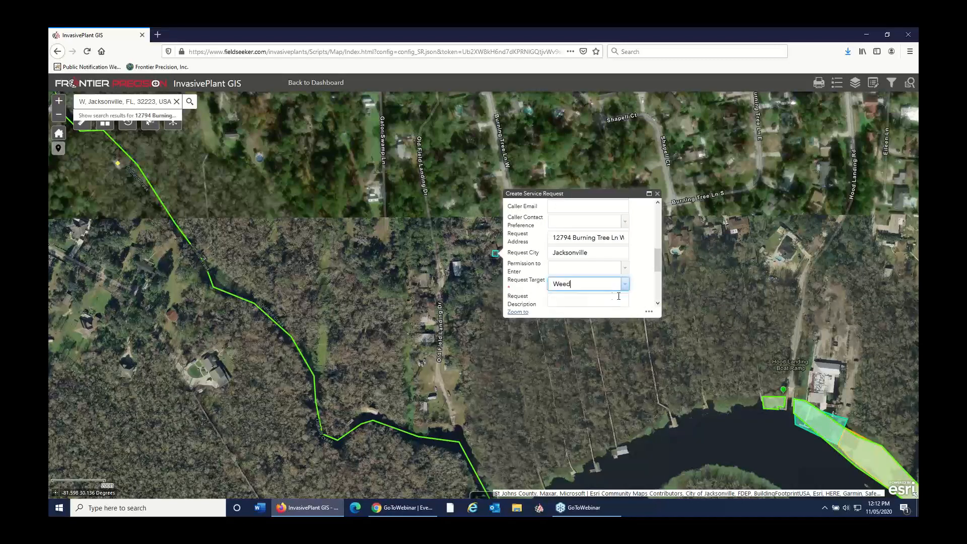
scroll(635, 288, down, 2)
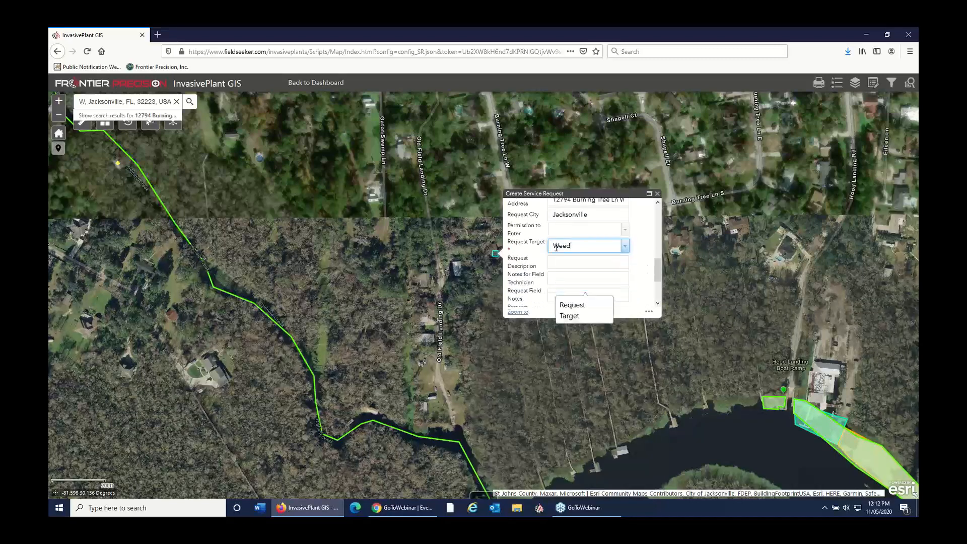
click(585, 263)
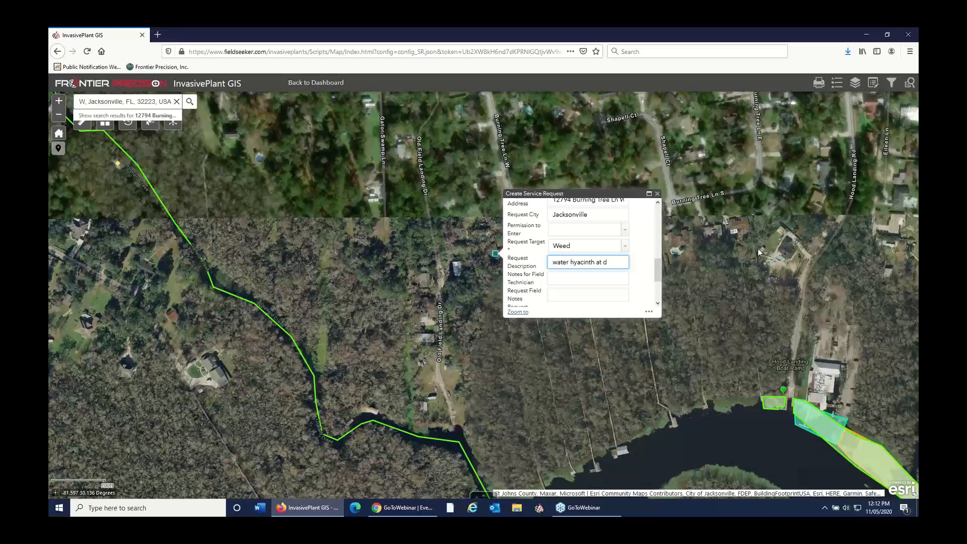
text(water hyacinth at dock)
key(Tab)
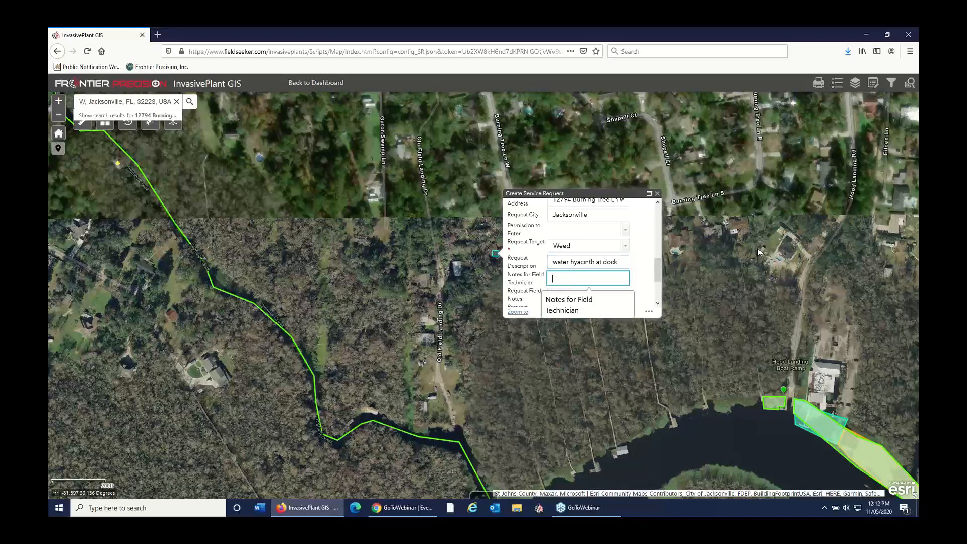
Step: Add the field technician note "See how much it has spread" and save the service request
text(See ho)
text(w much it has sprea)
text(d)
scroll(603, 225, down, 1)
scroll(602, 226, down, 1)
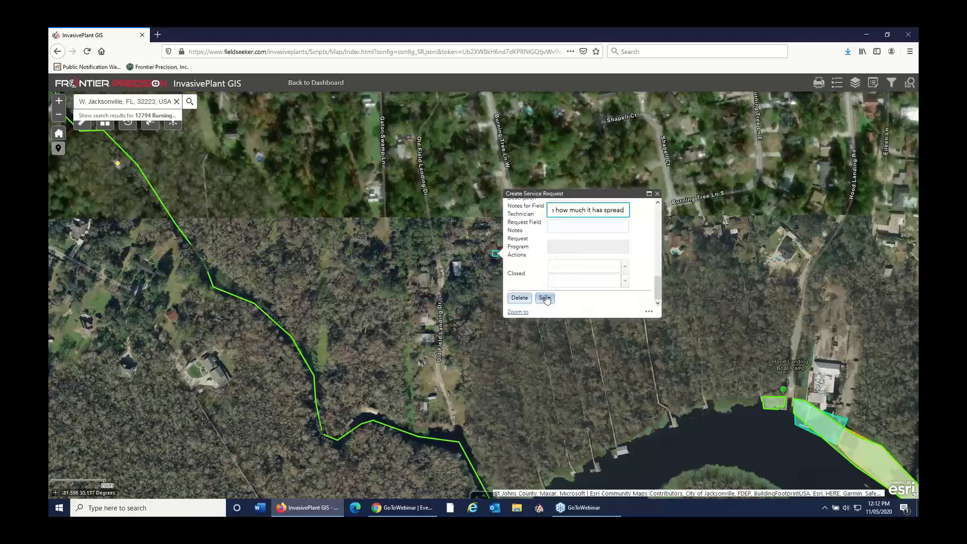
click(545, 298)
click(475, 311)
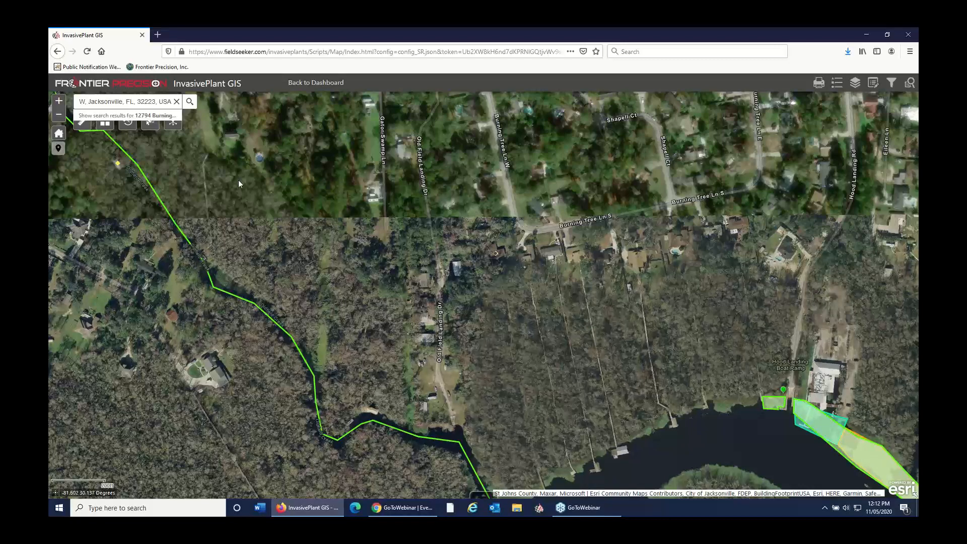
Step: Turn off the map's address lookup and open the templates for creating features beside the riverside docks
click(56, 154)
click(873, 84)
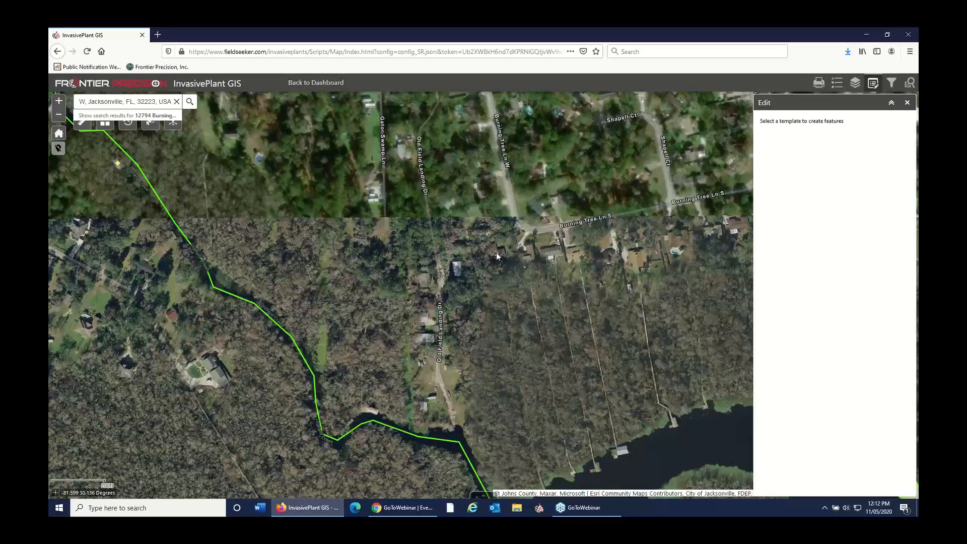
drag(535, 309, 528, 234)
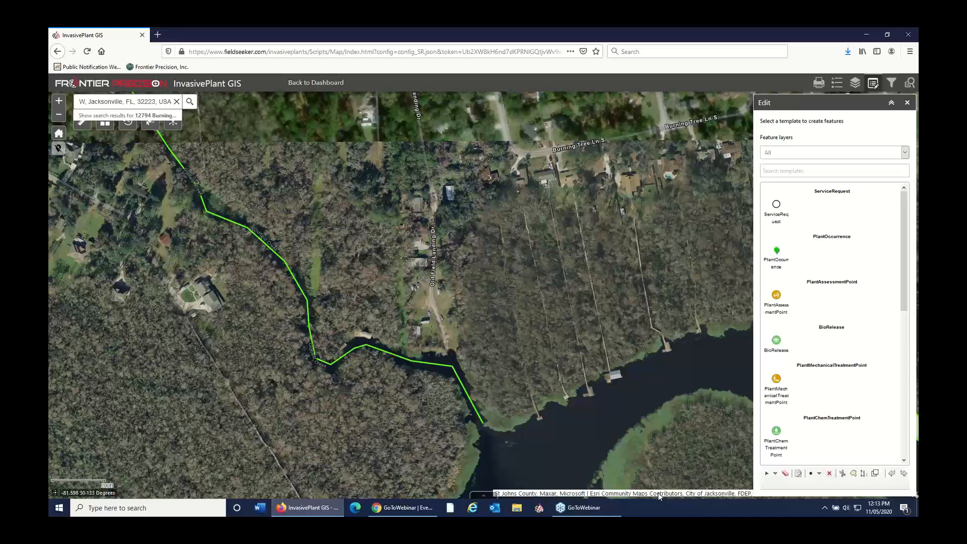
Step: Find and launch AirServer Universal (x64) to mirror the mobile device's screen
click(61, 512)
text(airser)
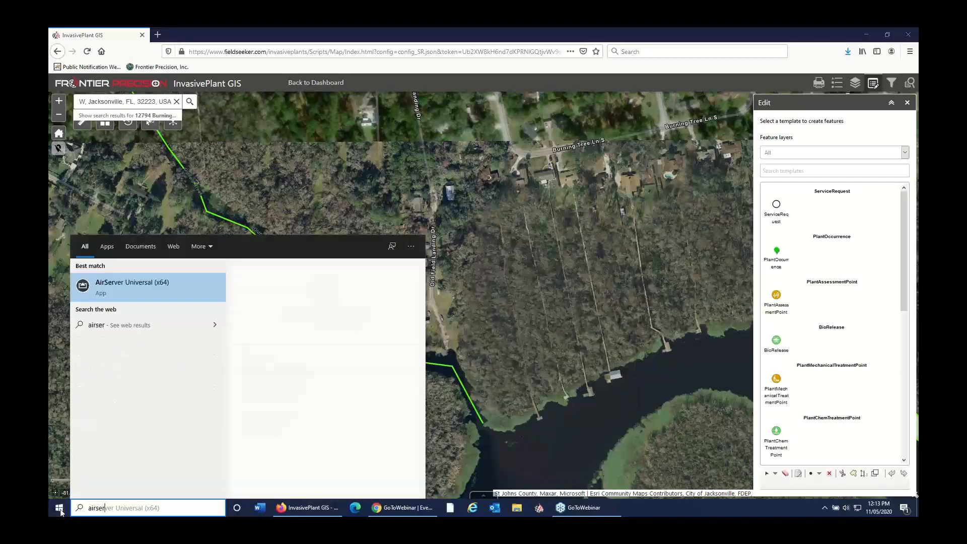
key(Return)
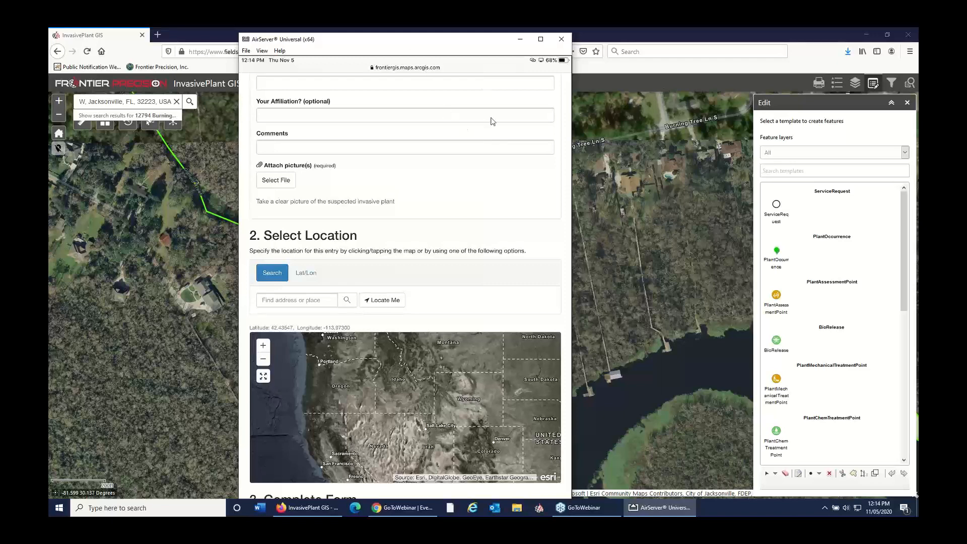
Step: Minimize the Invasive Plants browser window and bring the AirServer view of the mirrored mobile device back up
click(521, 39)
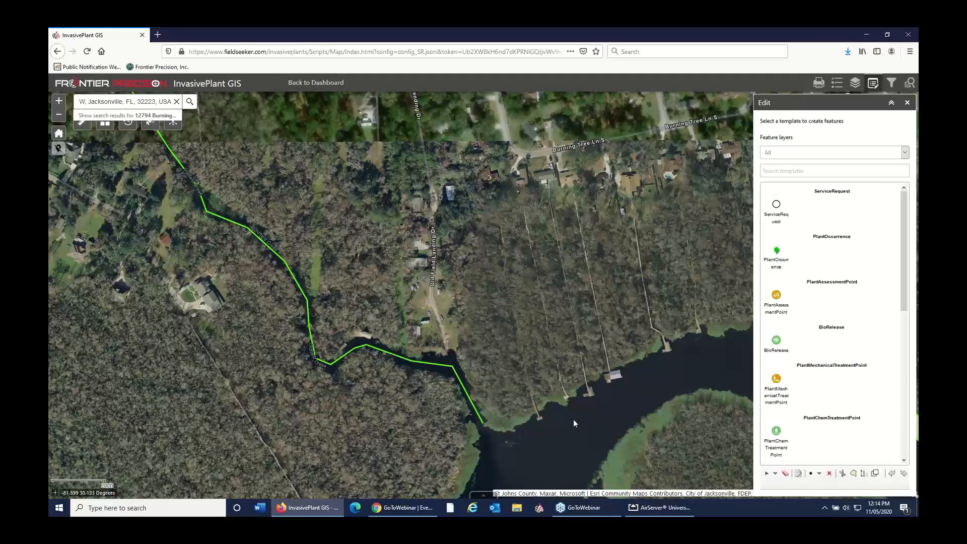
drag(619, 394, 628, 367)
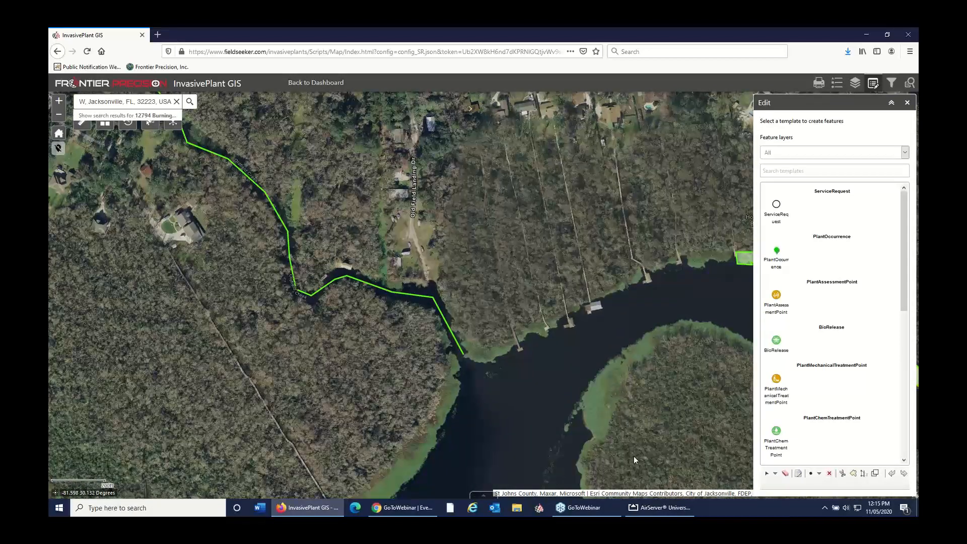
click(867, 35)
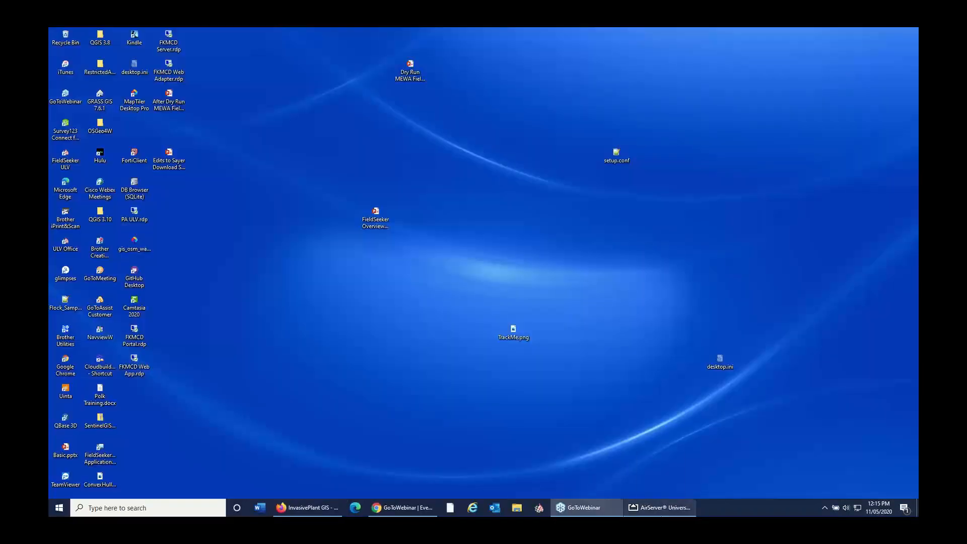
click(660, 507)
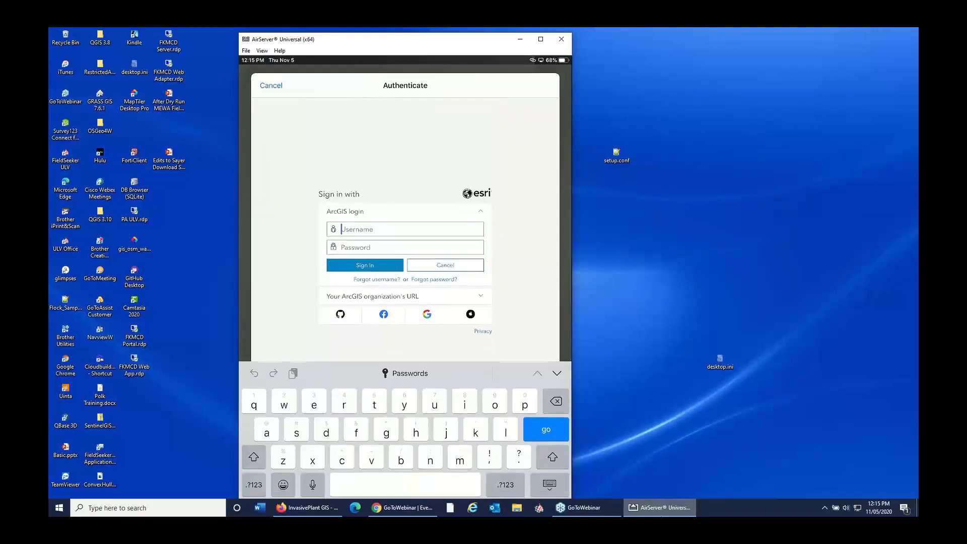
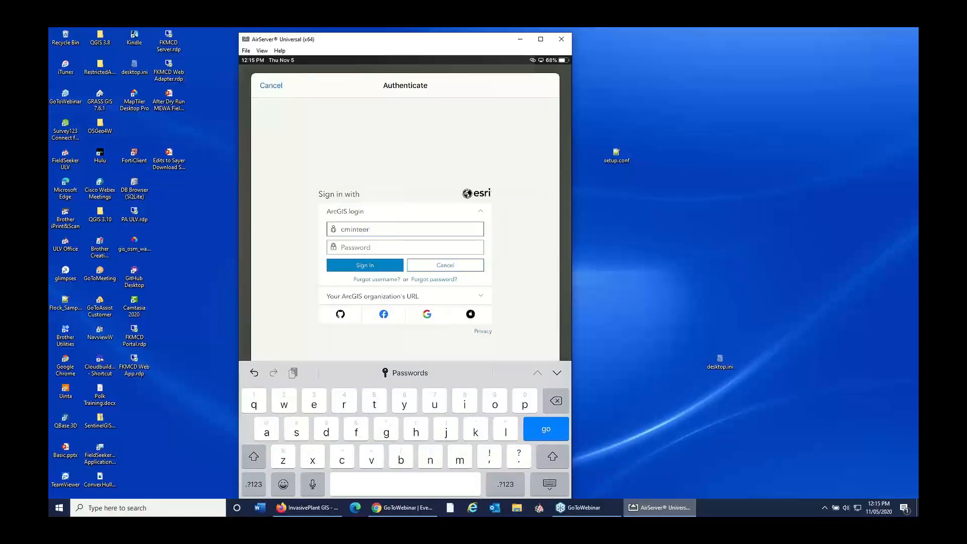
Step: Enter the username and account password in the ArcGIS login on the mirrored device and sign in
click(405, 247)
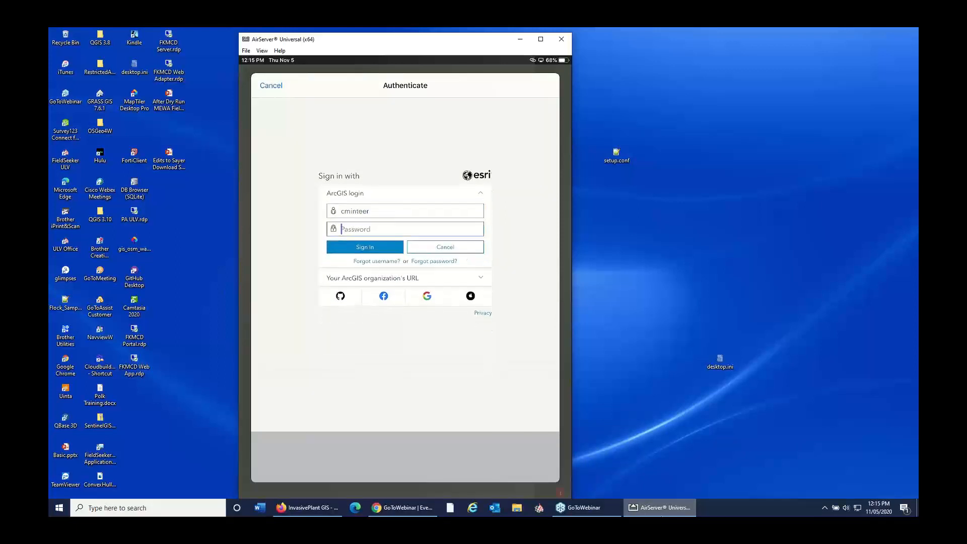
click(365, 247)
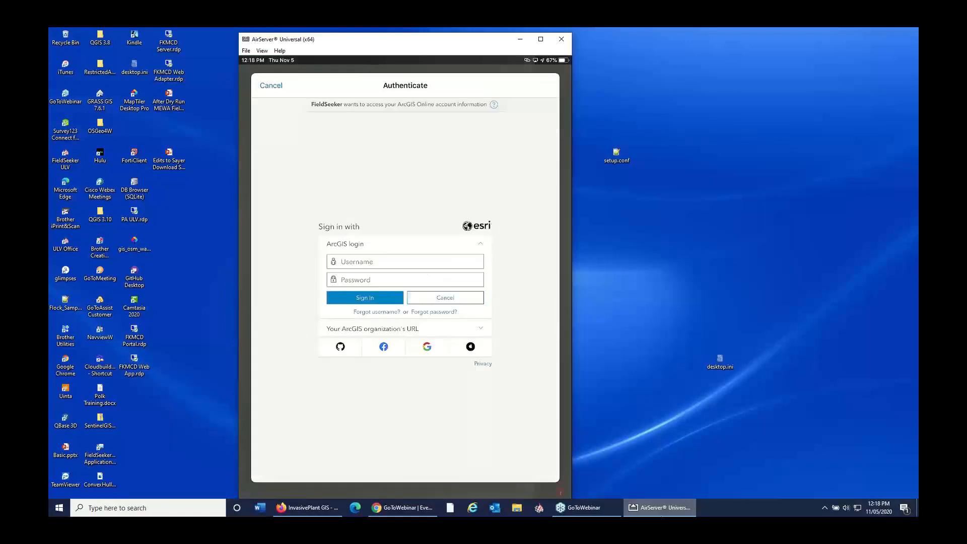
Step: Authenticate FieldSeeker's access to ArcGIS Online with the account username and password
click(405, 262)
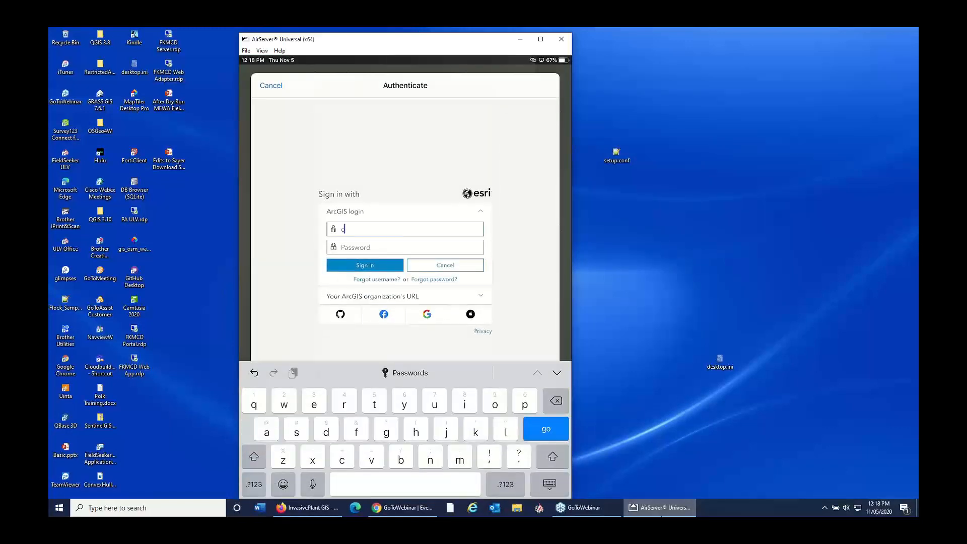
click(405, 247)
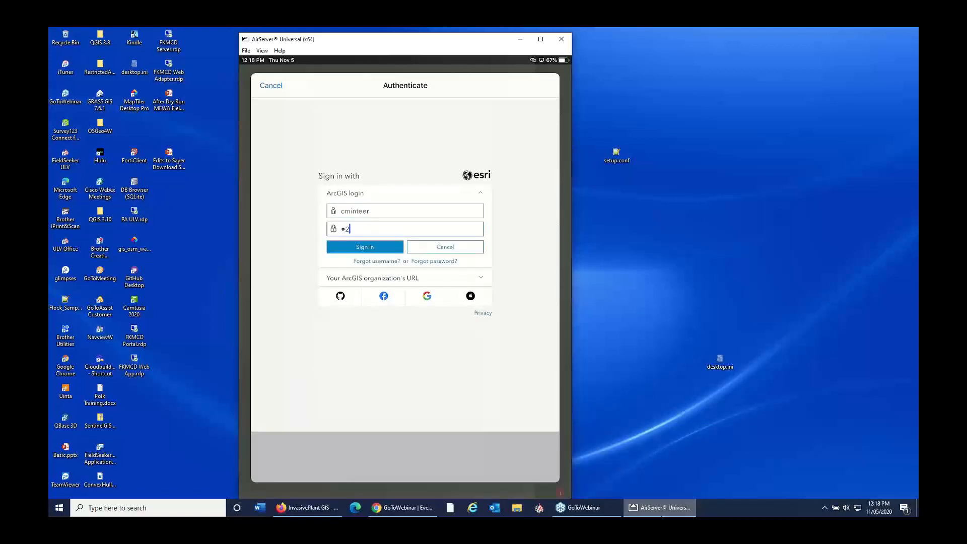
key(Return)
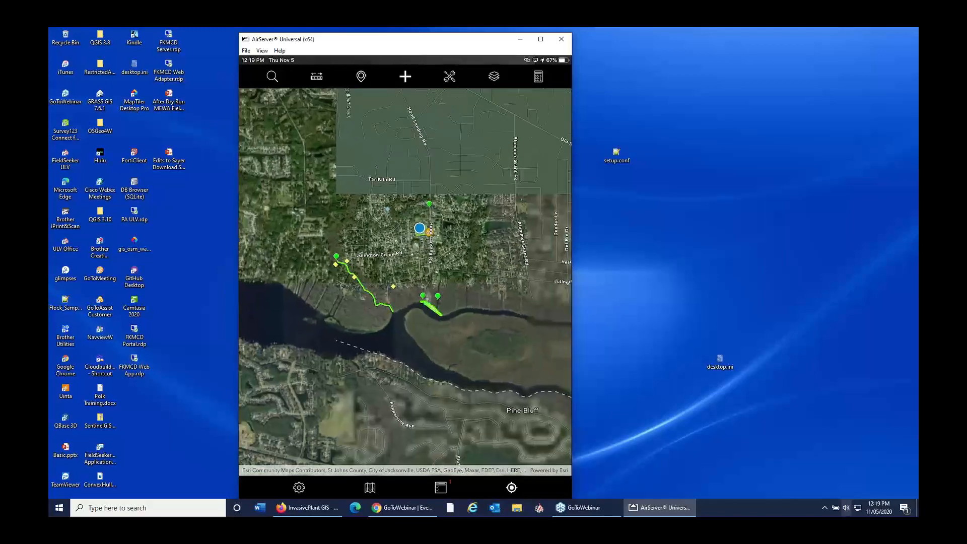
Step: Start a new Proposed Treatment Area at the creek mouth where the green line ends, choosing to draw in a partial area
scroll(383, 296, up, 3)
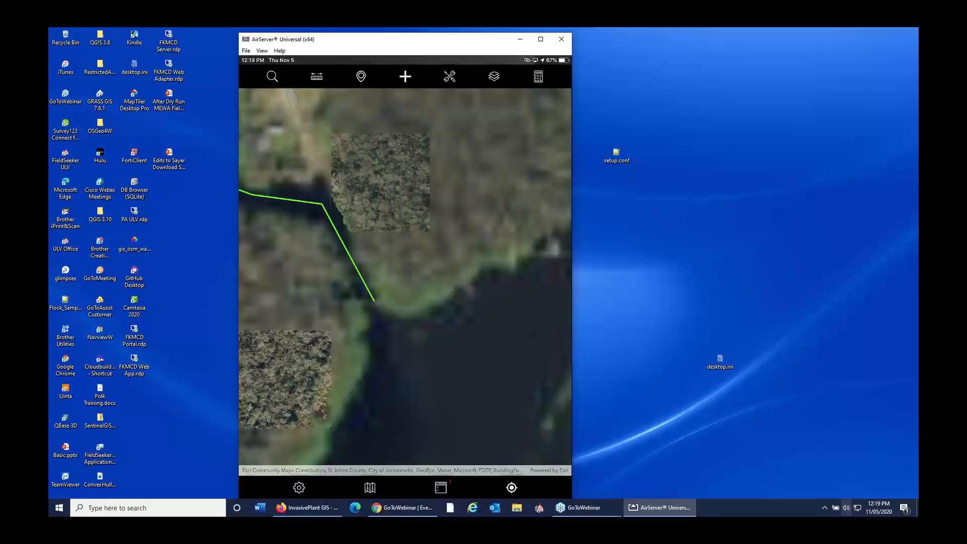
scroll(385, 333, up, 3)
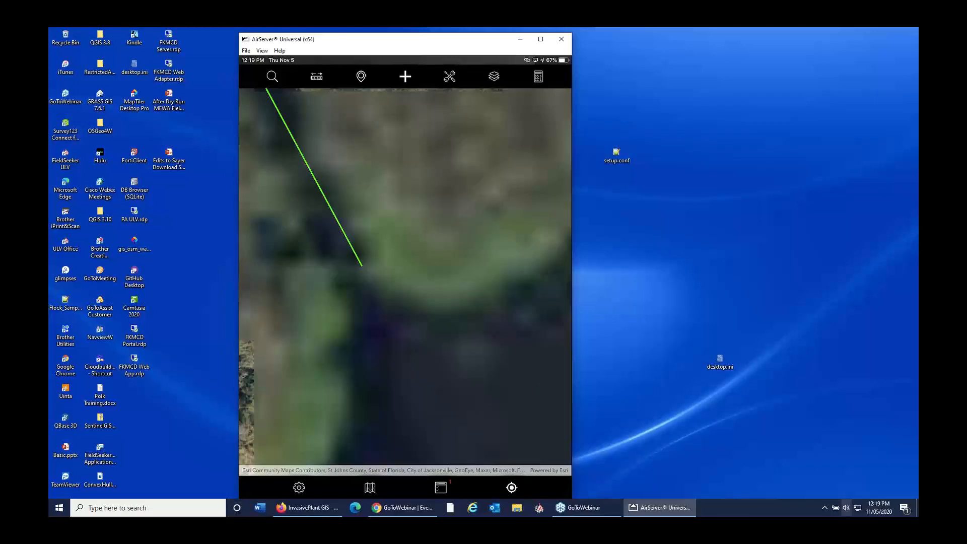
scroll(411, 303, down, 2)
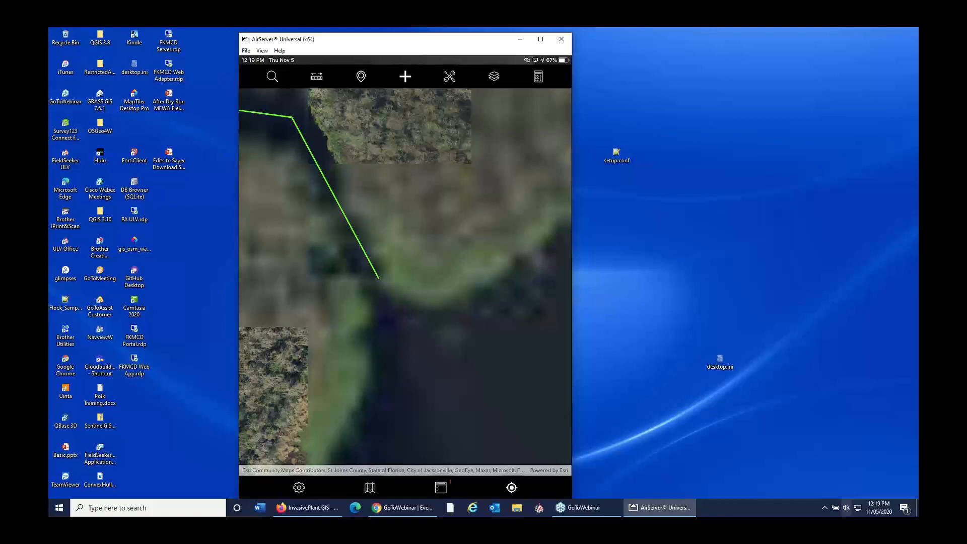
scroll(390, 289, down, 2)
scroll(390, 289, up, 1)
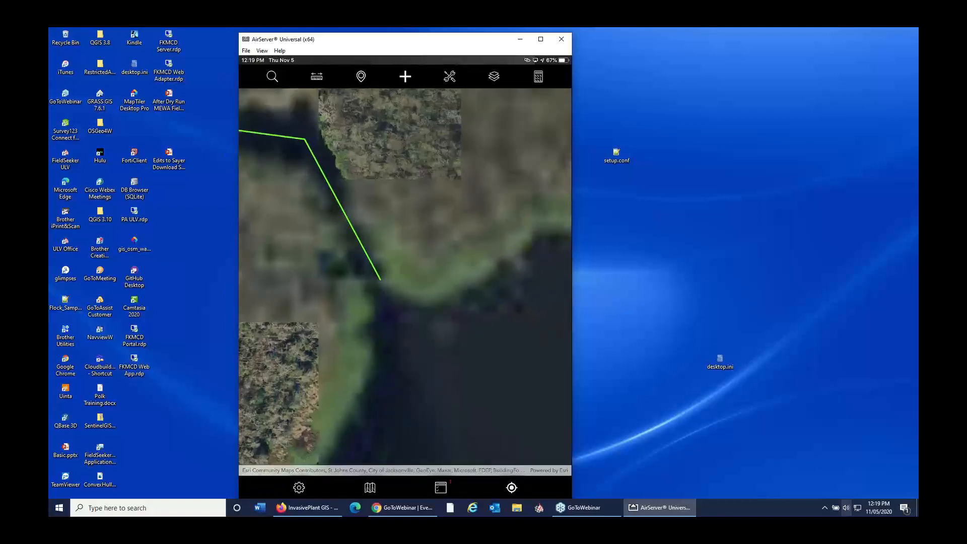
scroll(410, 296, up, 1)
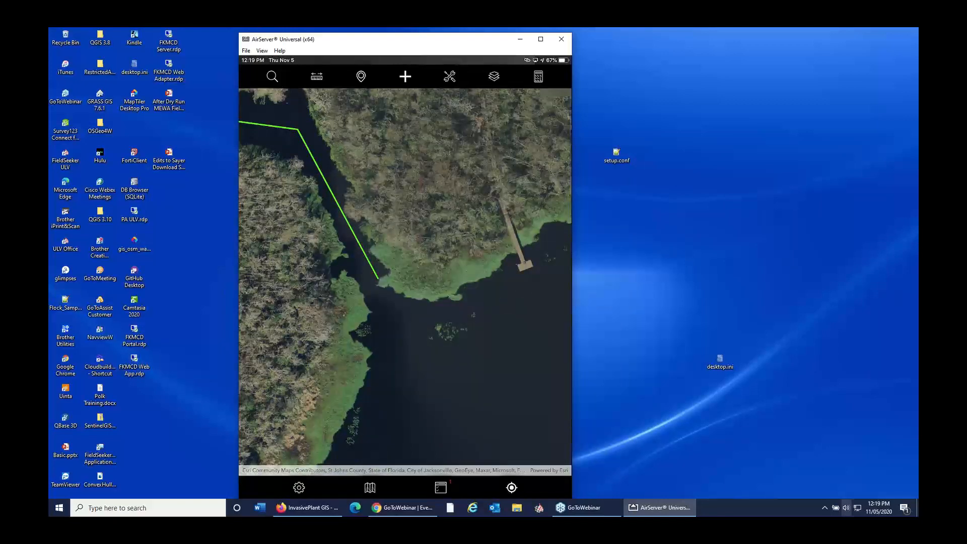
click(405, 77)
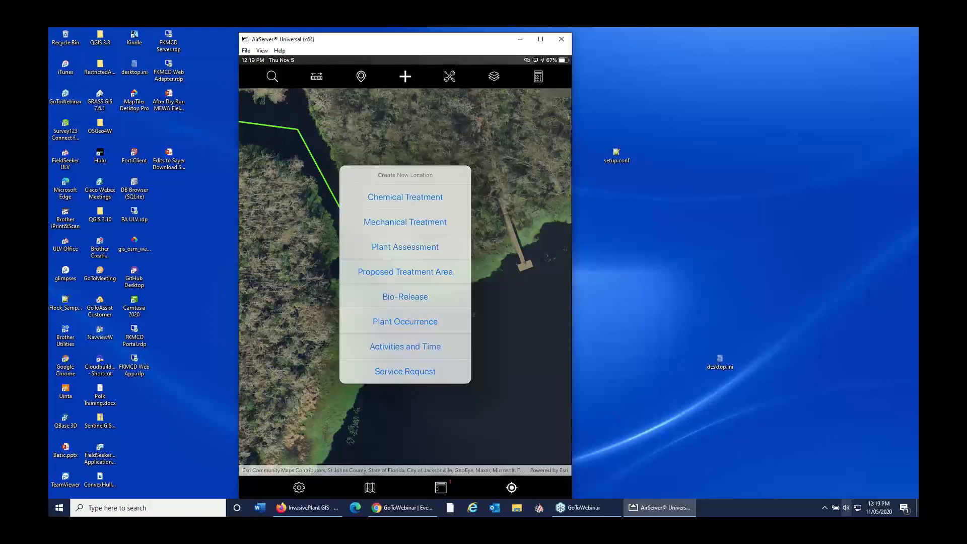
click(405, 272)
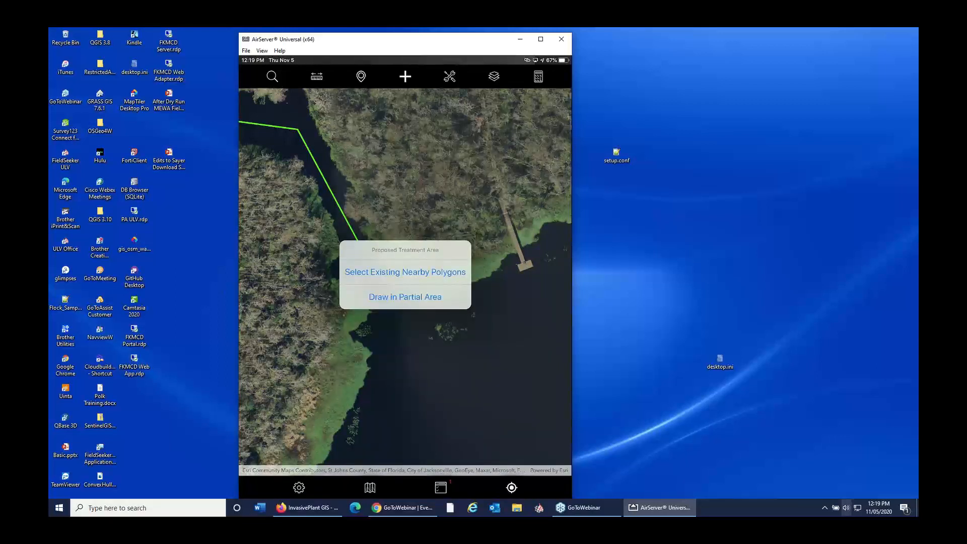
click(405, 298)
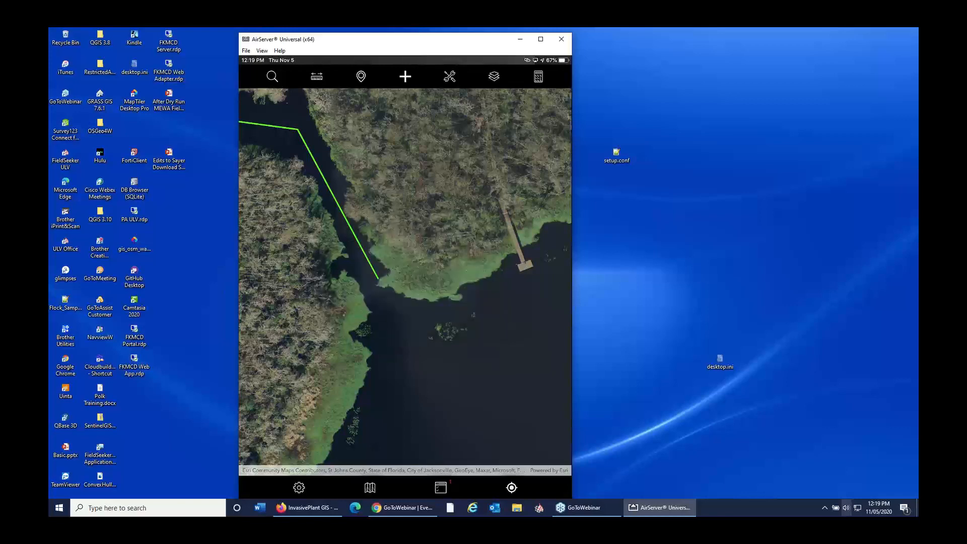
Step: Outline the green vegetation on both banks of the creek mouth with a six-point polygon and accept the shape
click(322, 382)
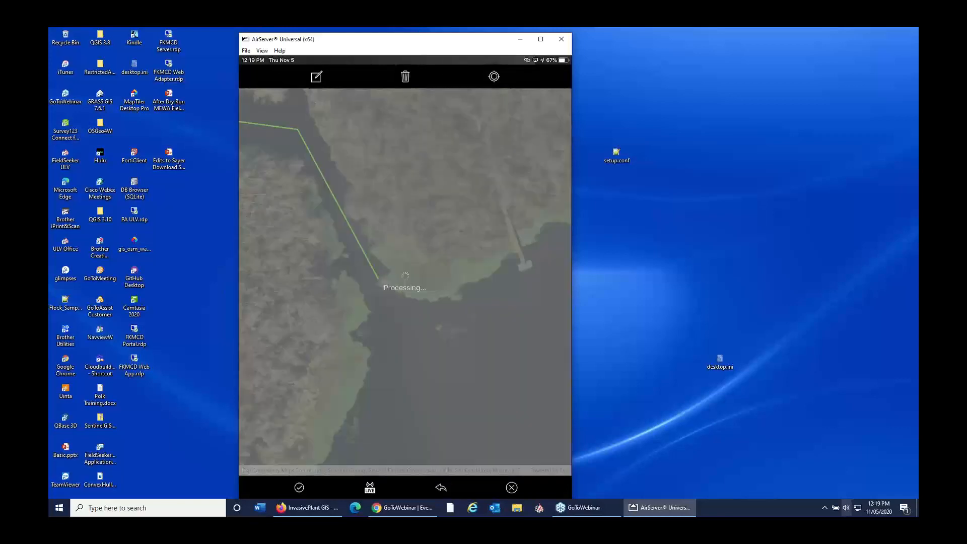
click(341, 273)
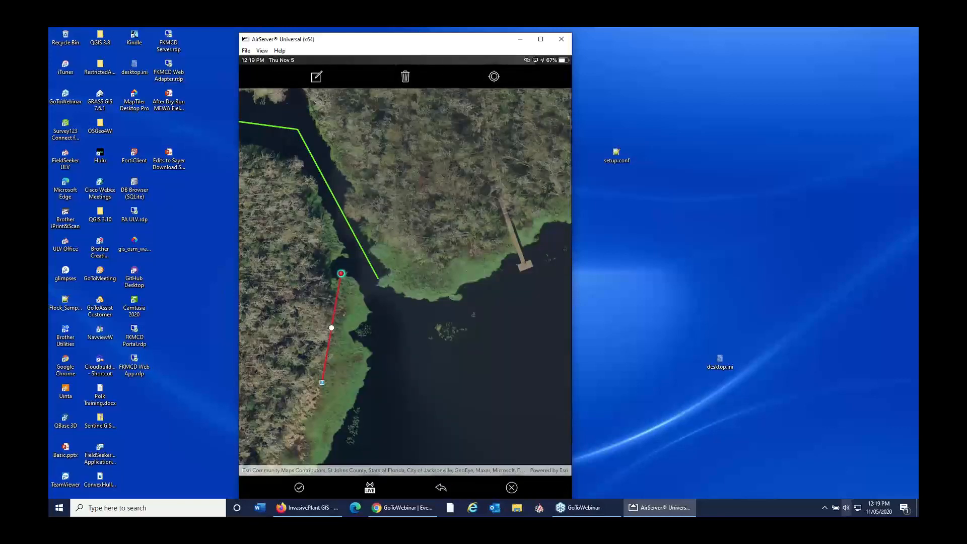
click(383, 244)
click(476, 259)
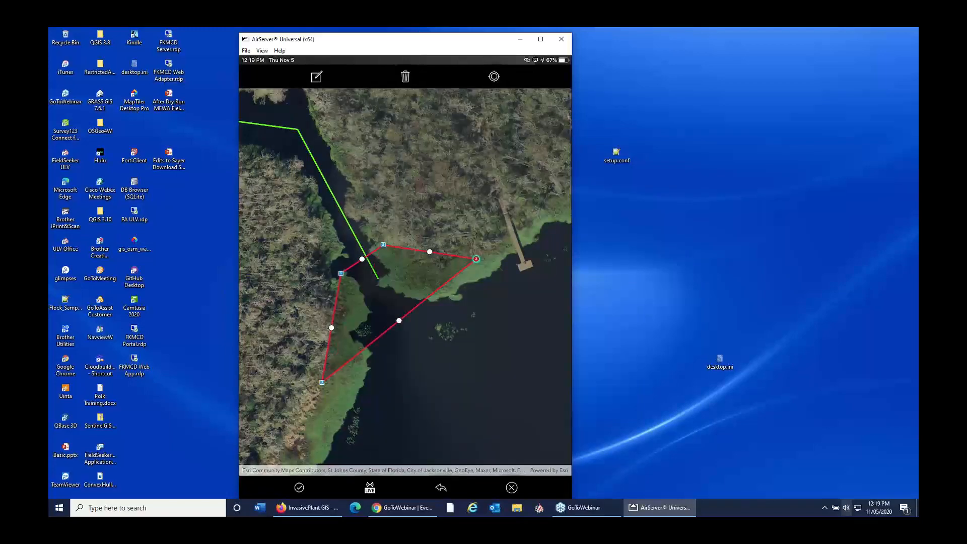
click(457, 297)
click(356, 400)
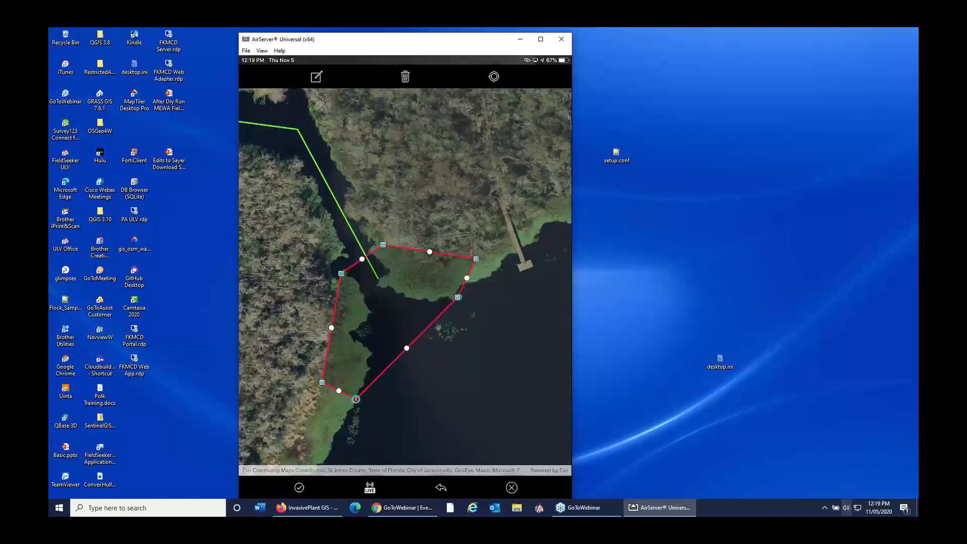
click(299, 487)
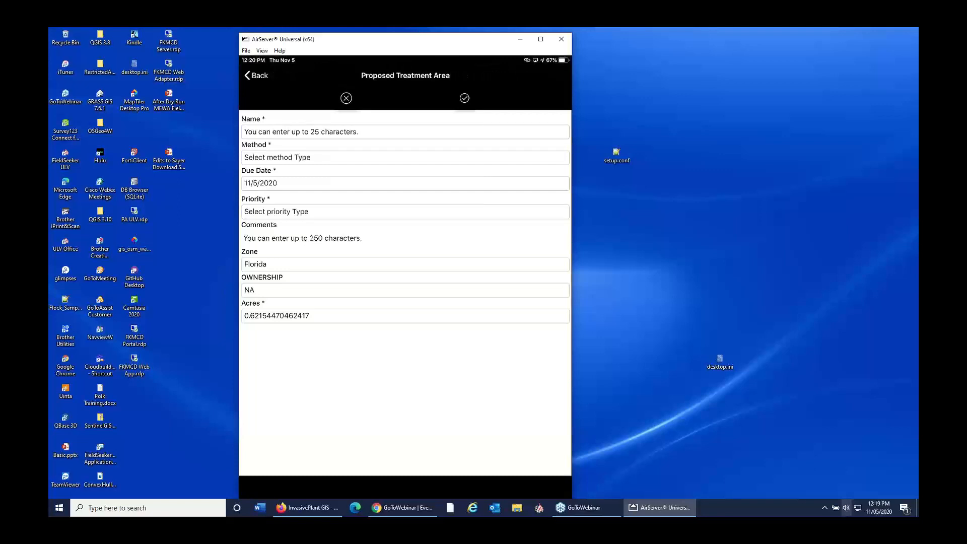
Step: Name the proposed treatment area "Oldfield Creek" and set its method to Boat
click(405, 132)
text(O)
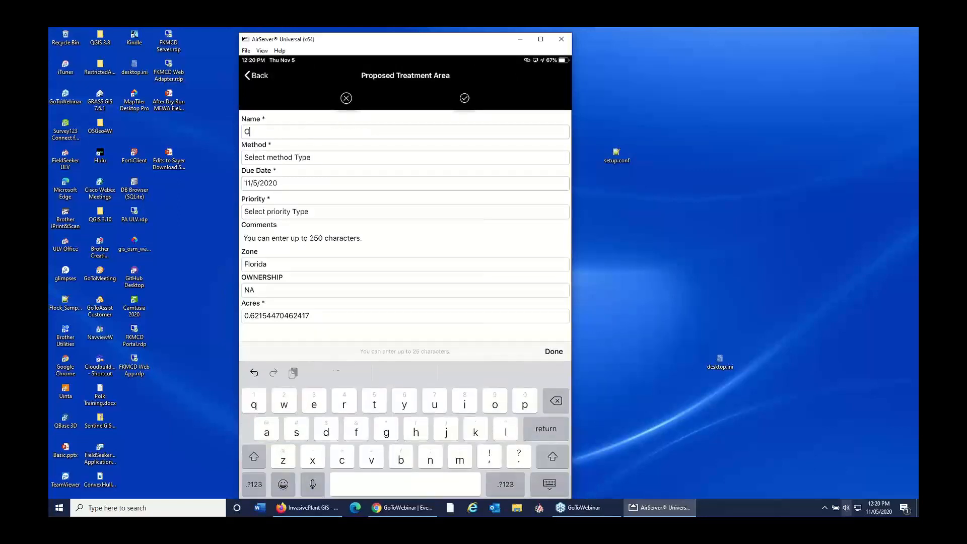
text(ldfi)
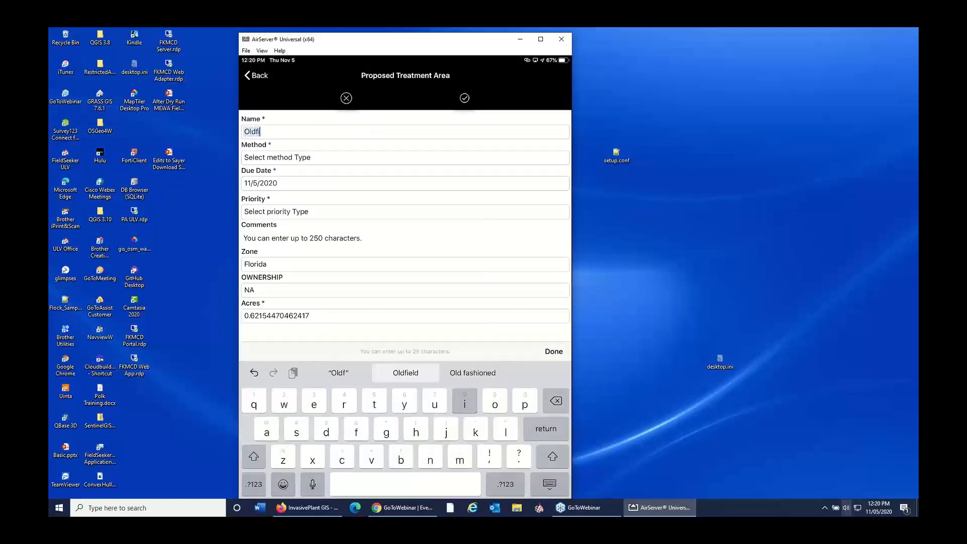
text(eld )
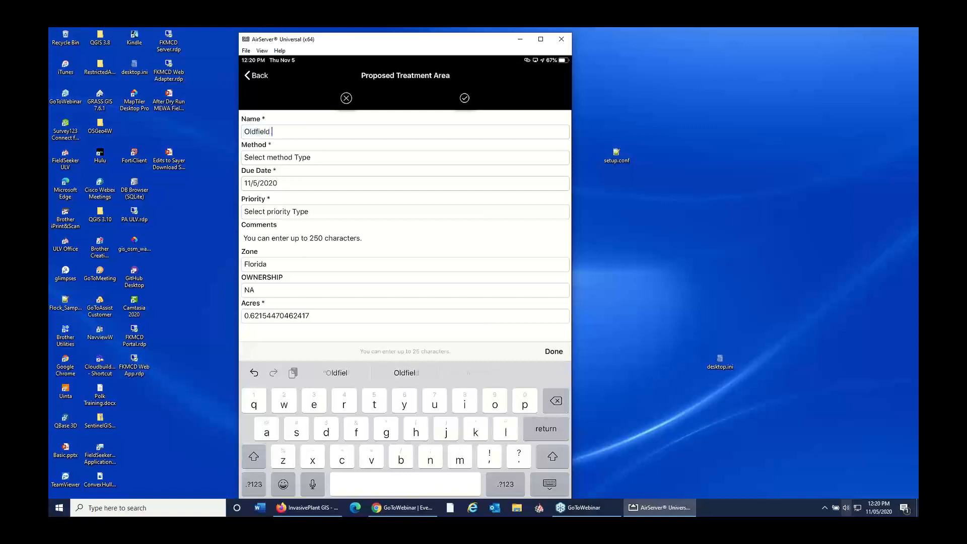
text(Creek)
click(405, 158)
scroll(407, 453, down, 2)
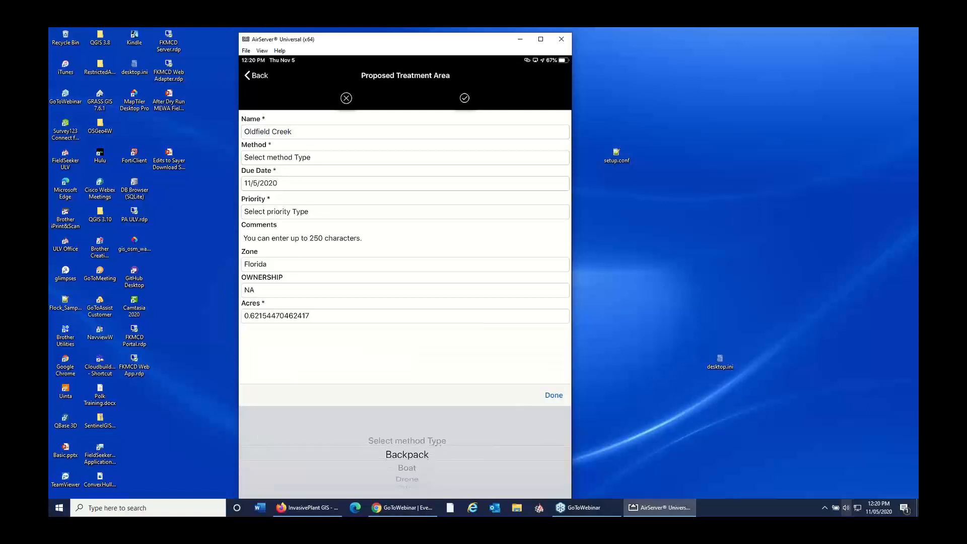
click(554, 395)
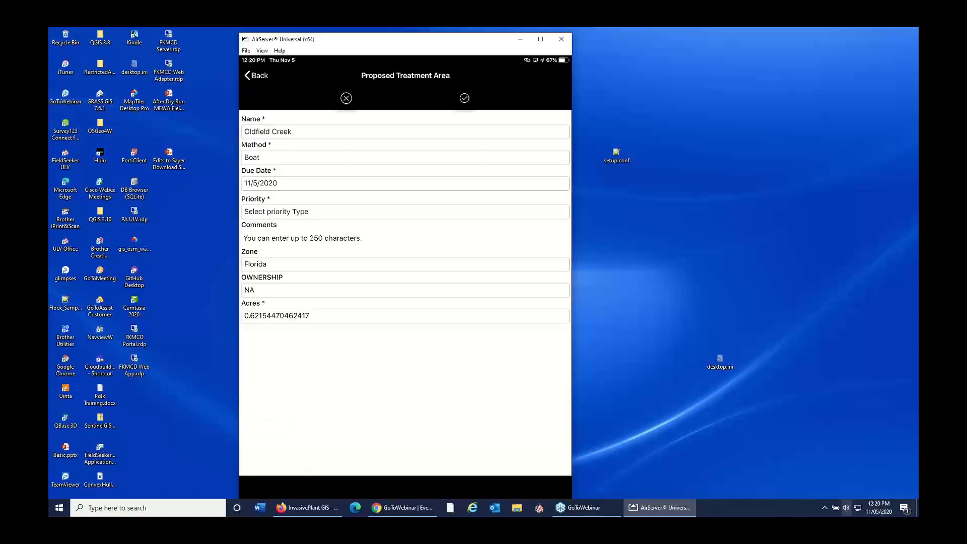
Step: Keep the due date at 11/5/2020, set the priority to High, and save the proposed treatment area
click(405, 183)
click(554, 395)
click(405, 212)
scroll(407, 453, down, 1)
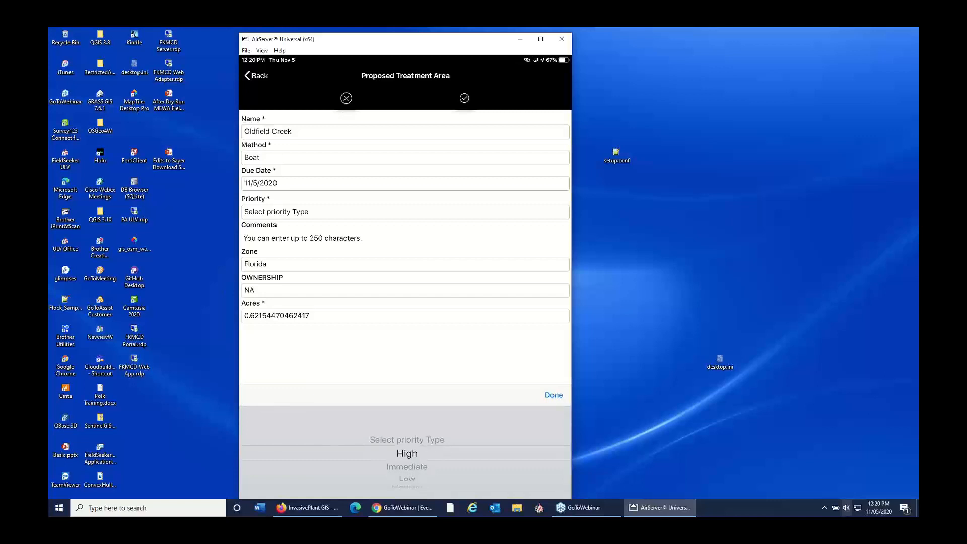
click(554, 395)
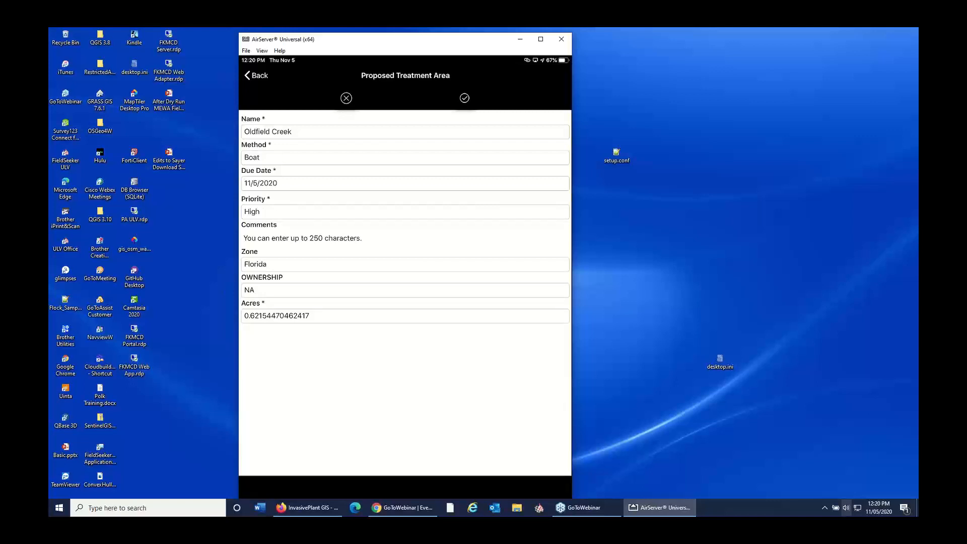
click(465, 97)
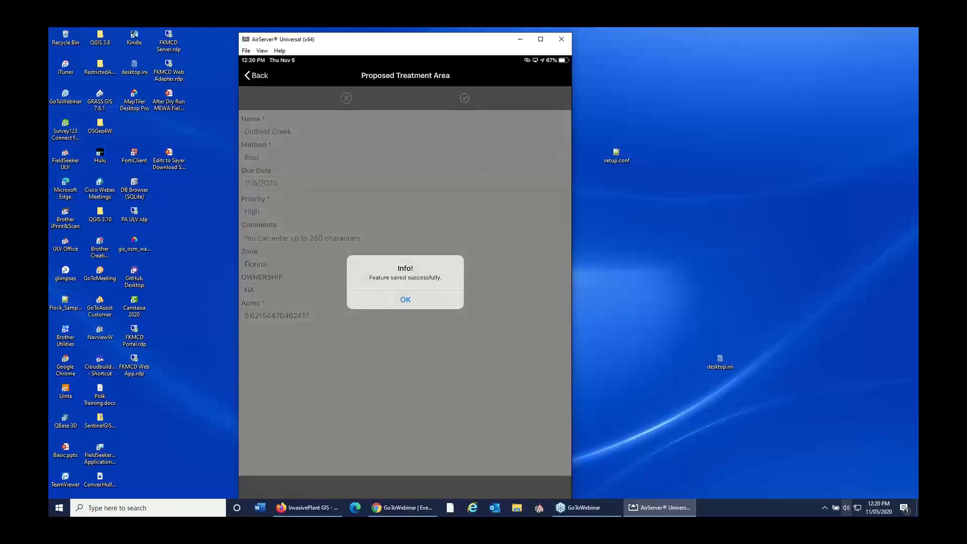
click(405, 300)
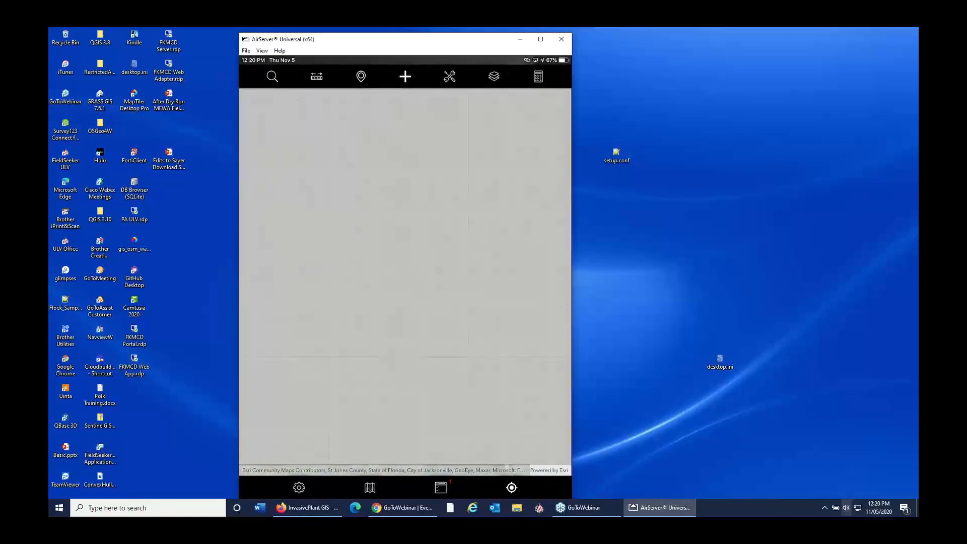
scroll(405, 277, down, 5)
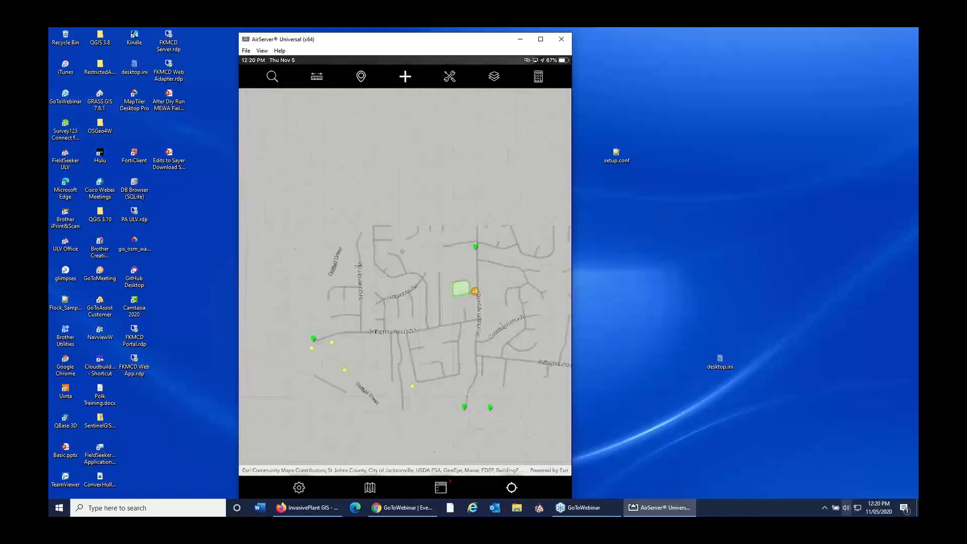
scroll(405, 277, up, 5)
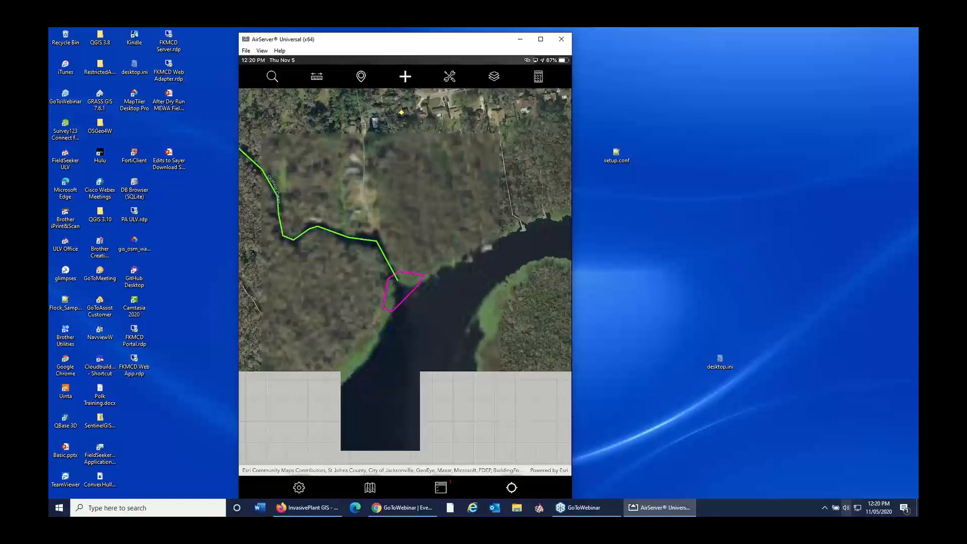
scroll(405, 277, up, 3)
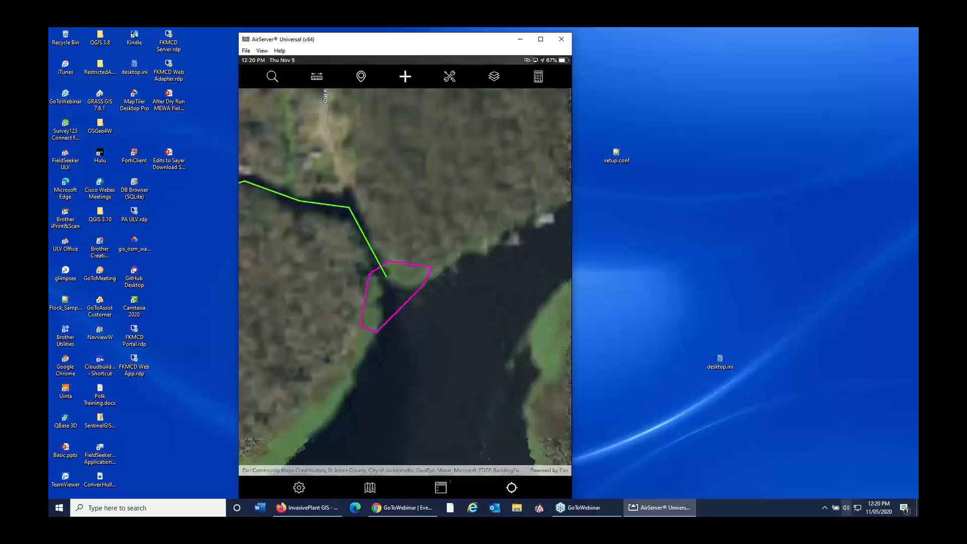
Step: Examine the vegetation on both banks of the creek mouth inside the magenta Oldfield Creek treatment area
scroll(405, 277, up, 2)
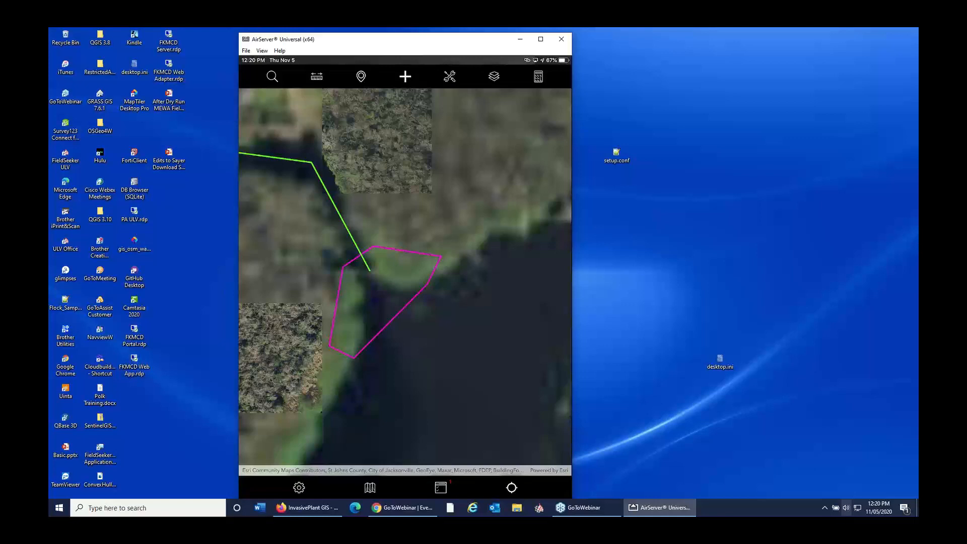
scroll(379, 275, up, 2)
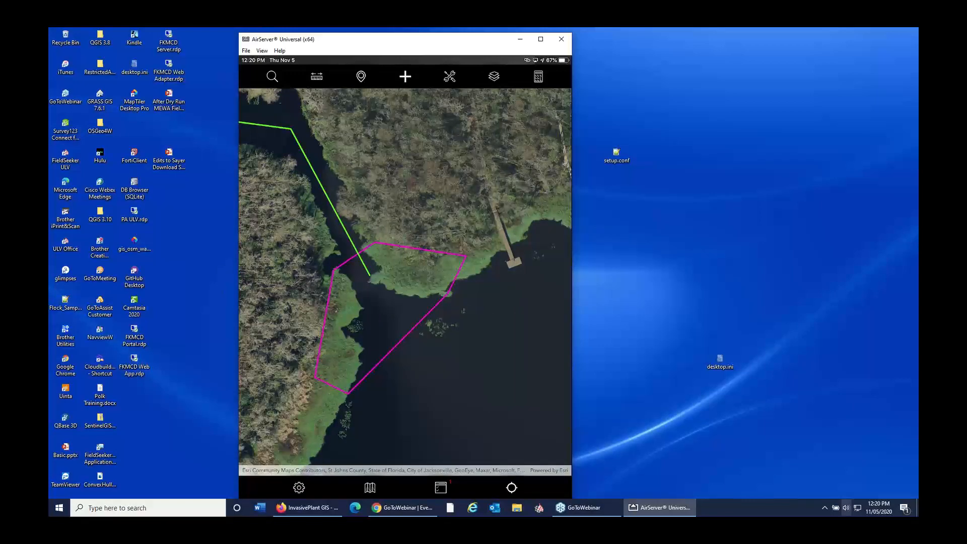
scroll(379, 274, up, 1)
scroll(397, 304, up, 1)
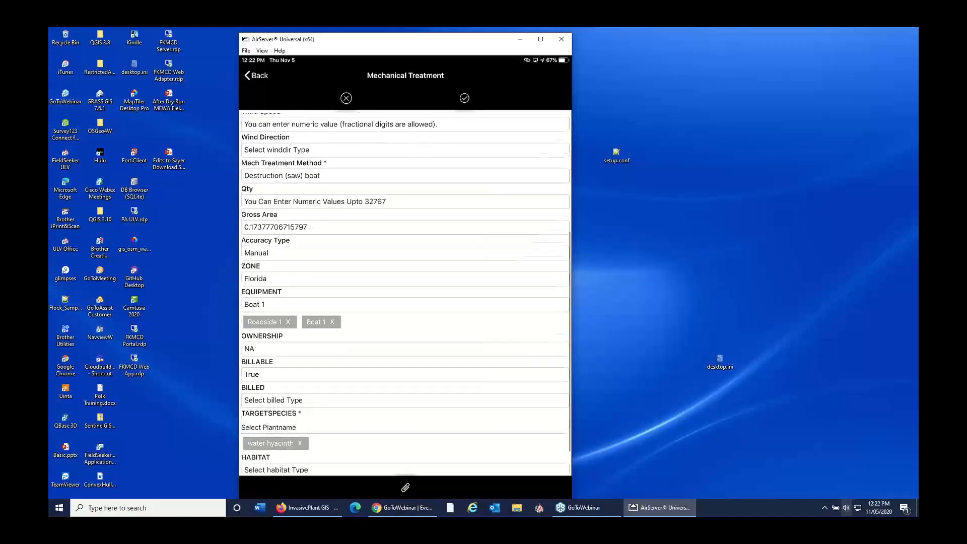
Step: Try to save the mechanical treatment record with the Destruction (saw) boat method, and discard the form and its drawn polygon
scroll(404, 293, up, 1)
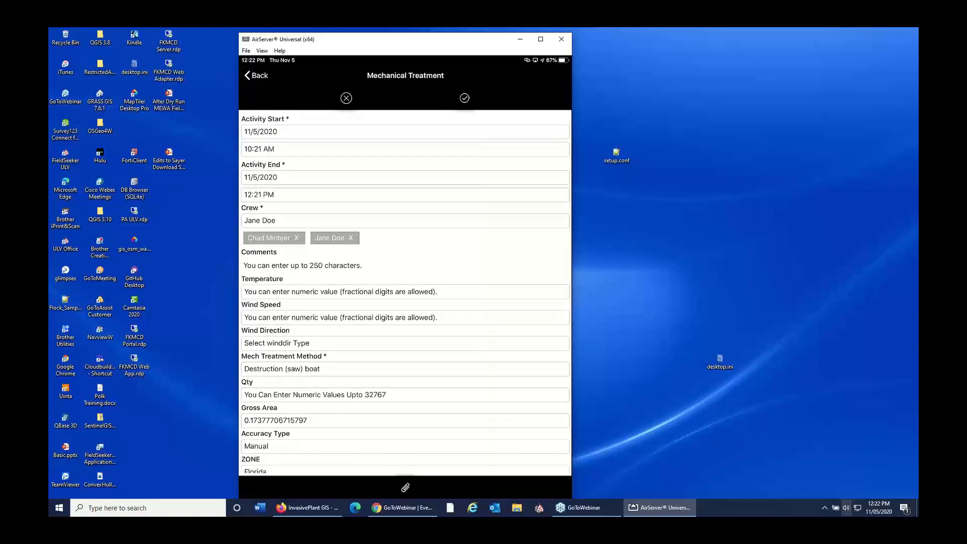
click(464, 98)
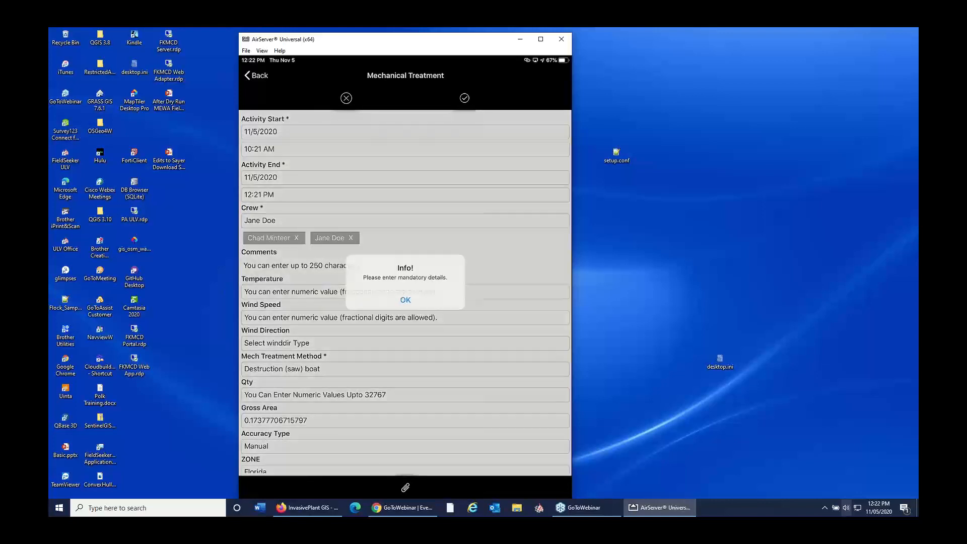
click(405, 300)
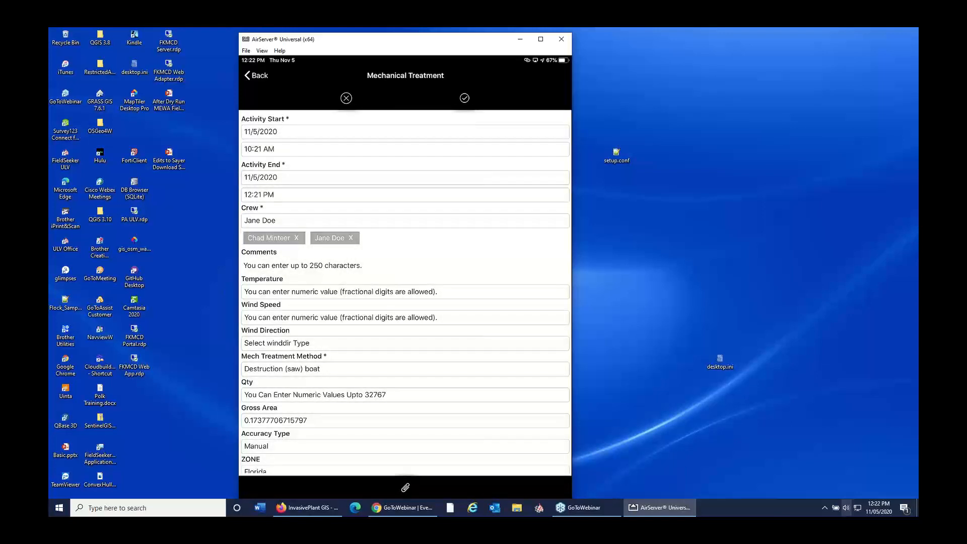
click(257, 76)
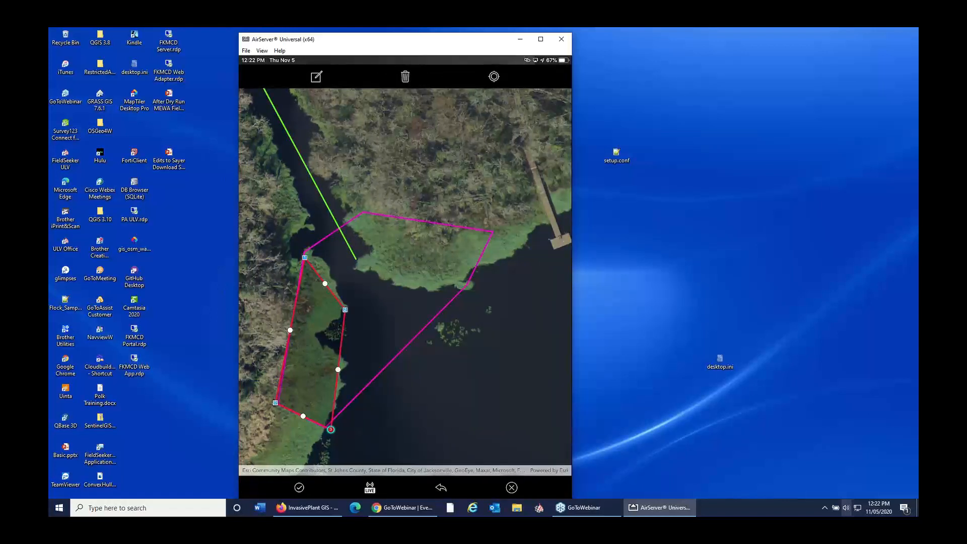
click(512, 487)
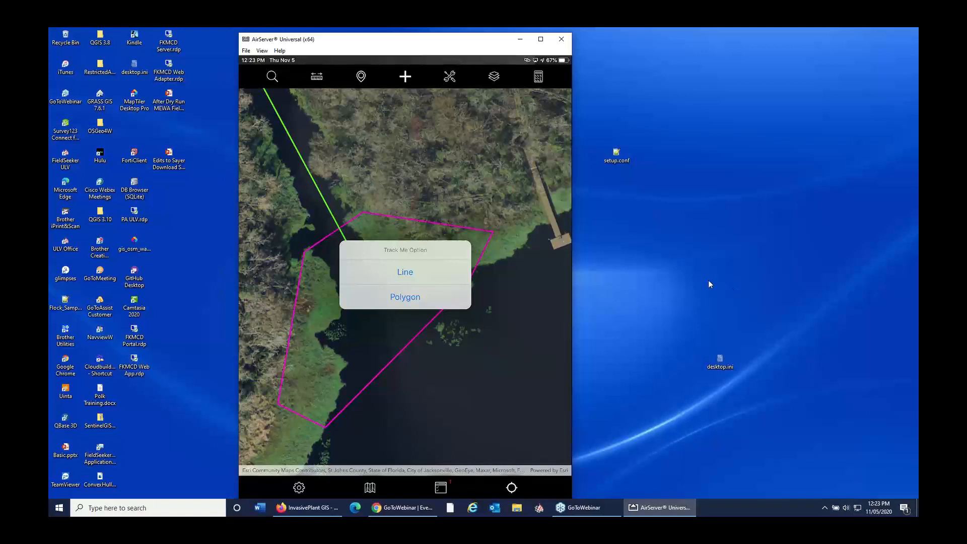
Step: Open TrackMe.png from the desktop to examine the recorded track points and the polygon around them, and minimize the image
drag(439, 48, 222, 56)
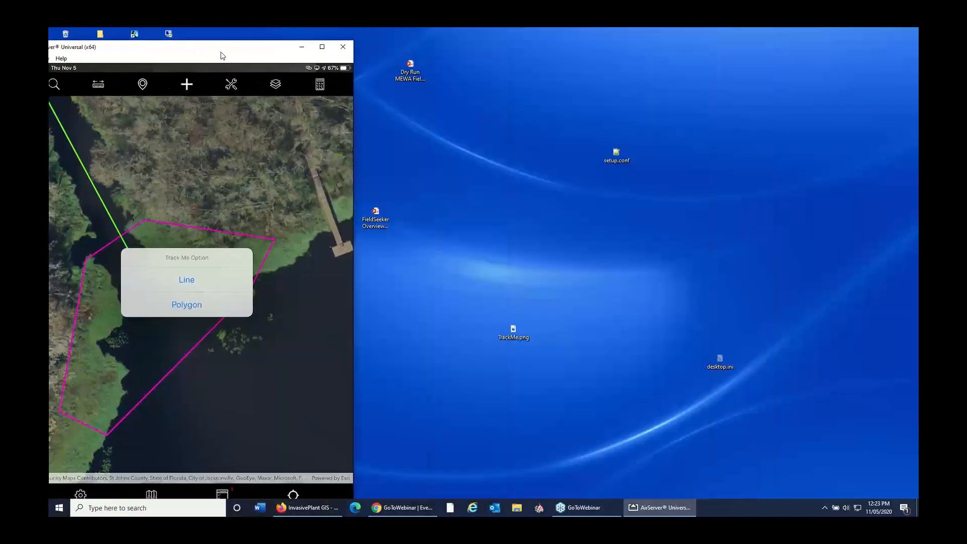
click(506, 334)
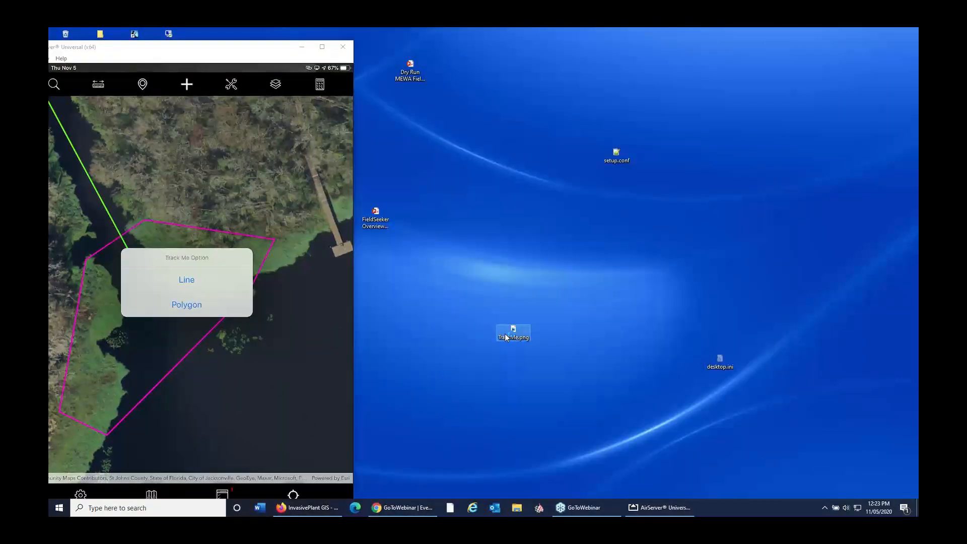
double_click(505, 333)
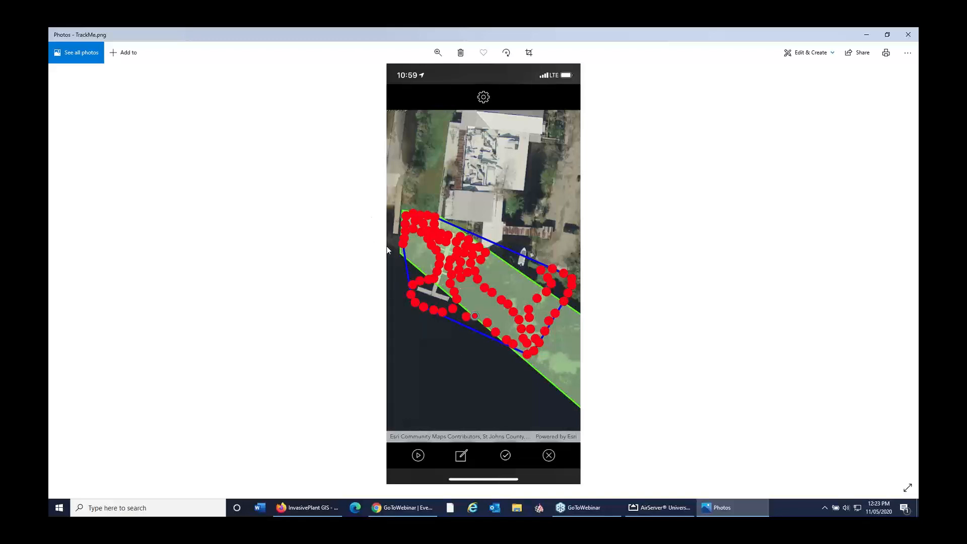
click(871, 40)
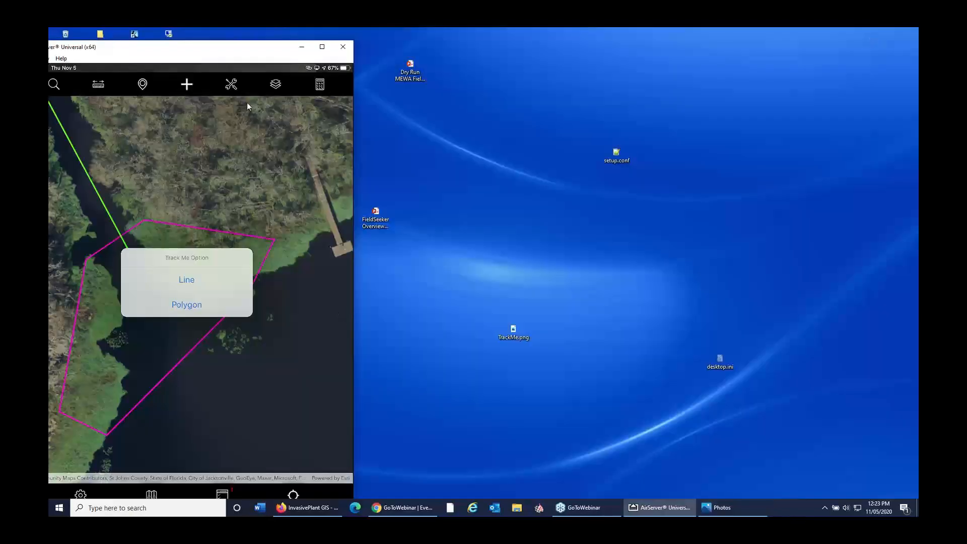
Step: Reposition the mirrored tablet window and view the ConvexHull.png diagram from the desktop, closing the image when done
drag(240, 54, 410, 52)
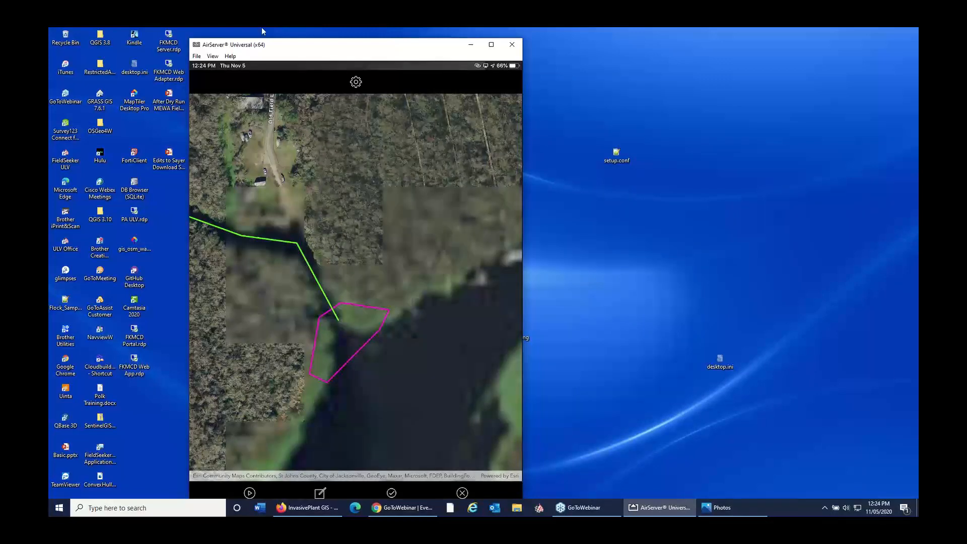
drag(311, 47, 512, 46)
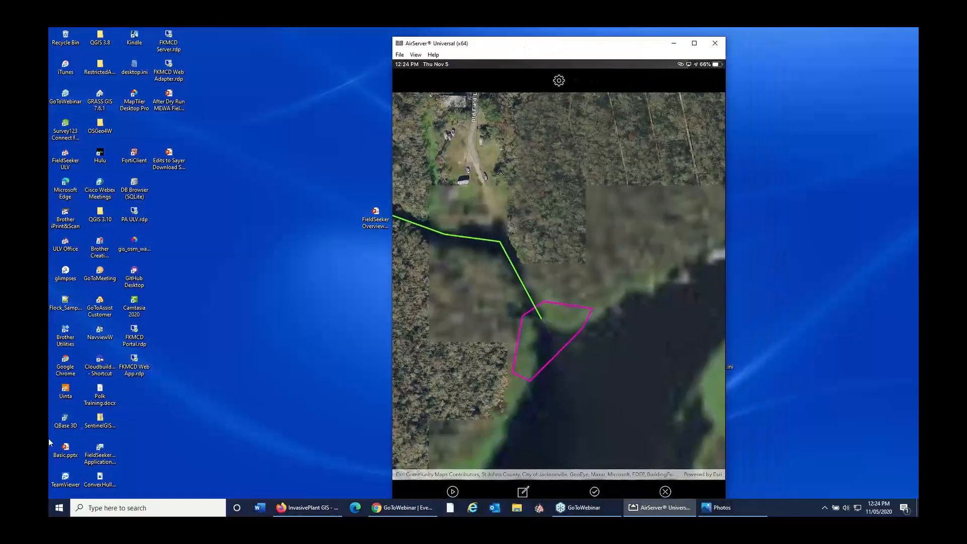
click(107, 481)
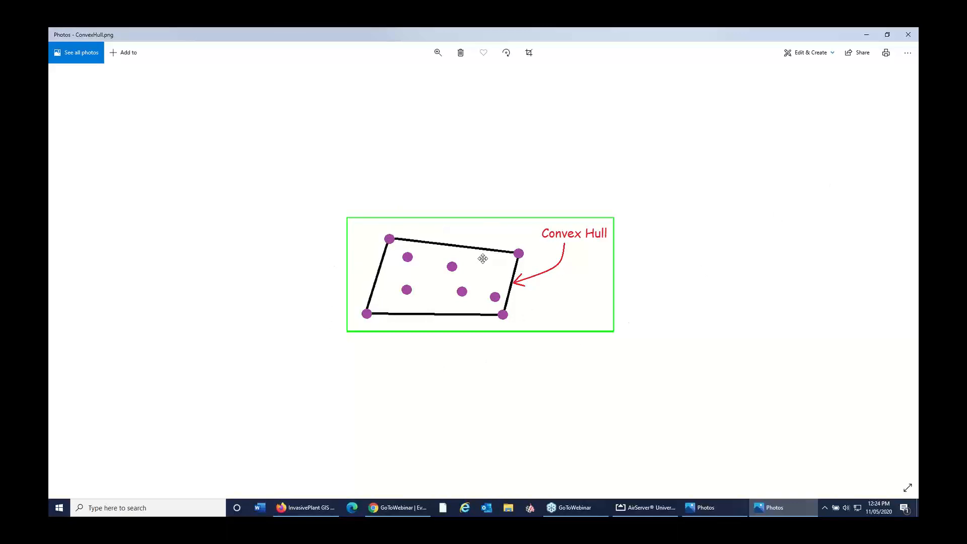
click(906, 36)
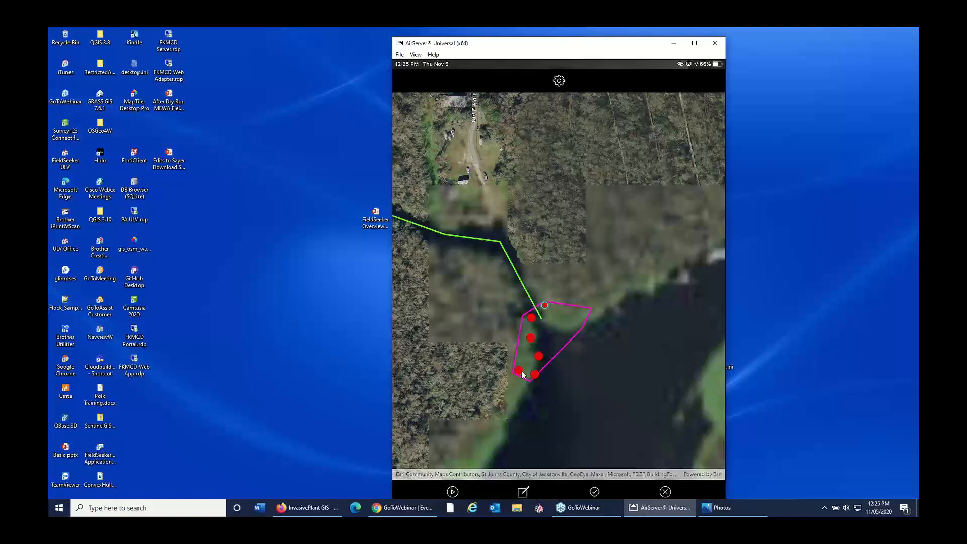
Step: Minimize the mirrored tablet, switch to InvasivePlant GIS in Firefox, and open the Chemical Use Detail report through the dashboard's reports
click(675, 46)
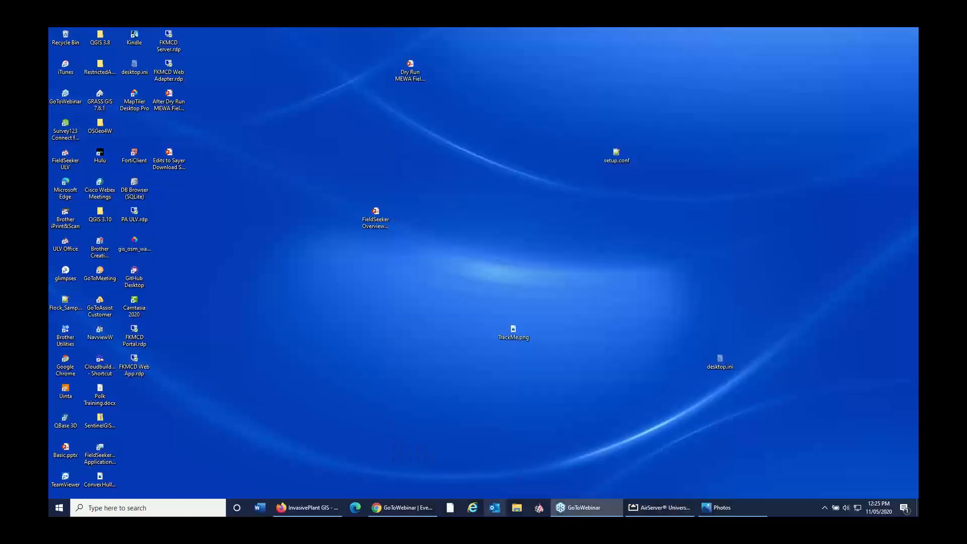
click(322, 507)
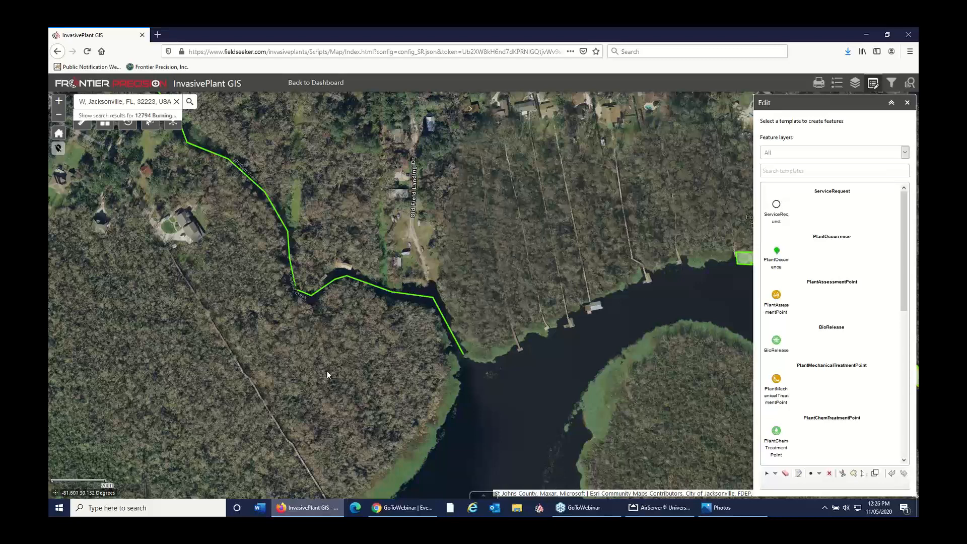
click(337, 86)
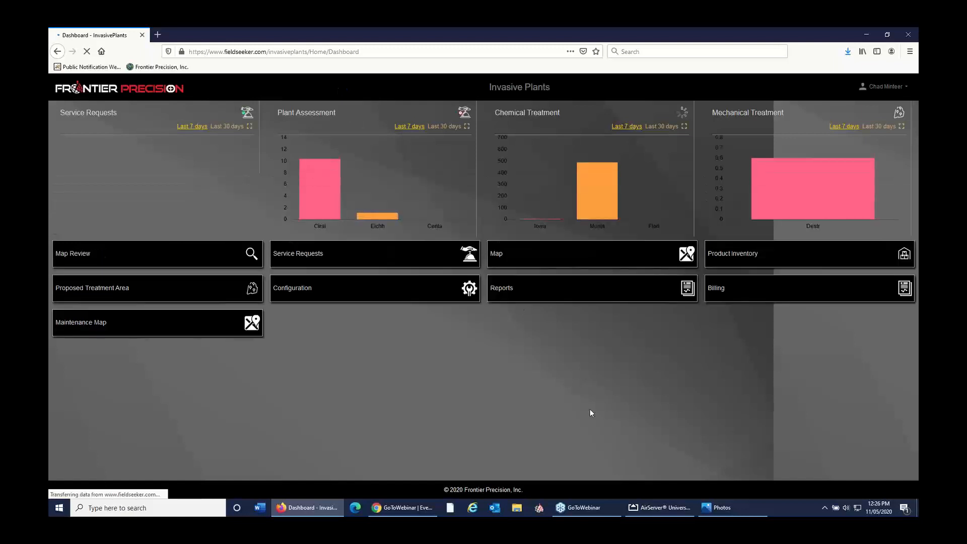
click(508, 289)
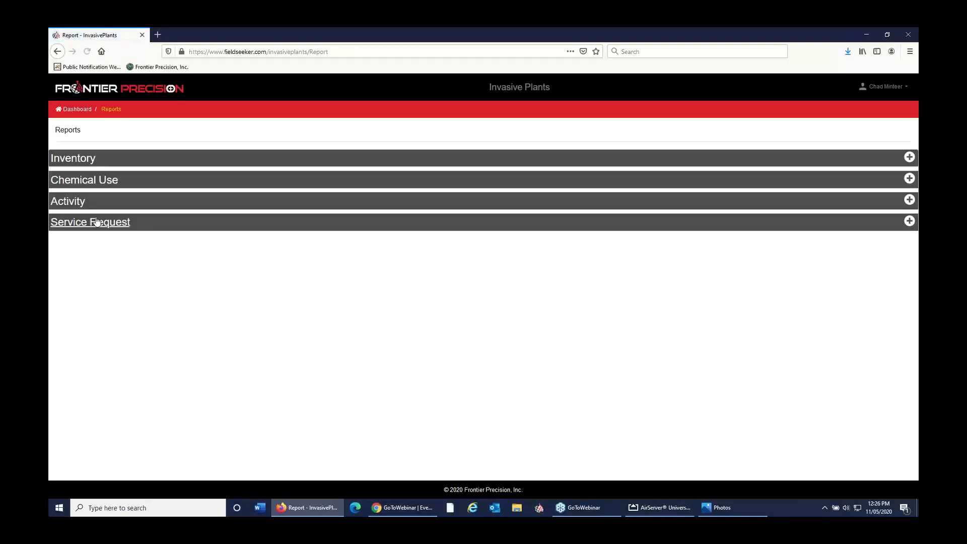
click(88, 186)
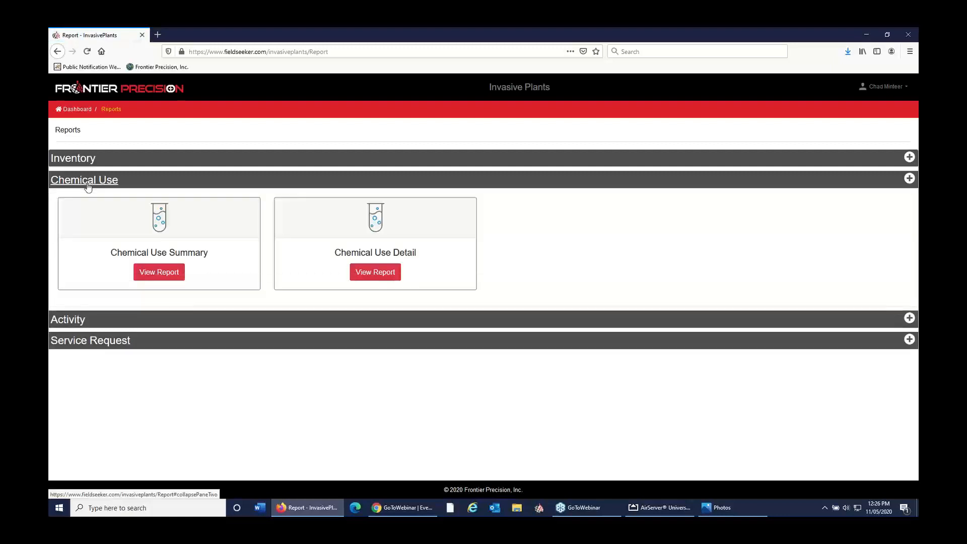
click(376, 274)
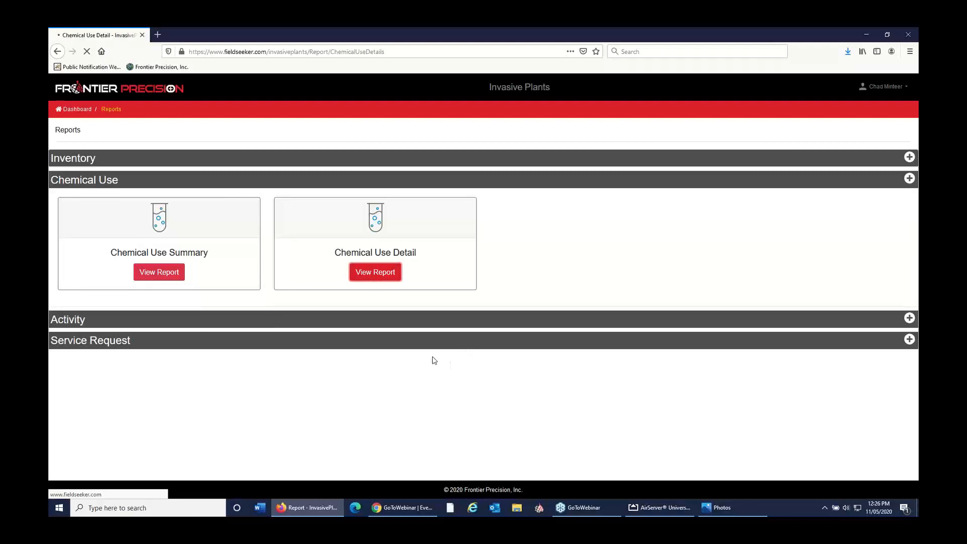
Step: Generate the Chemical Use Detail report for 10/01/2020 to 11/05/2020 and review its treatment records
click(196, 174)
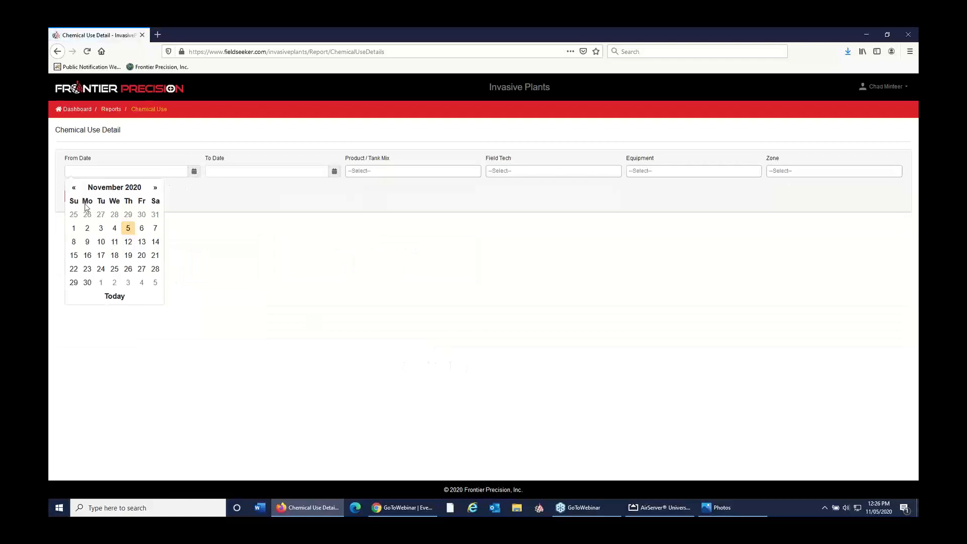
click(74, 188)
click(128, 214)
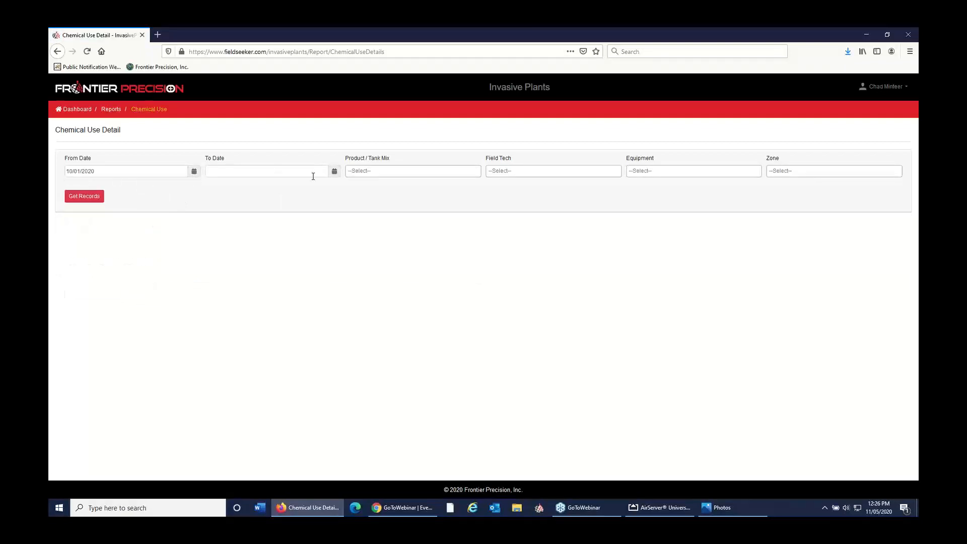
click(331, 174)
click(265, 299)
click(82, 199)
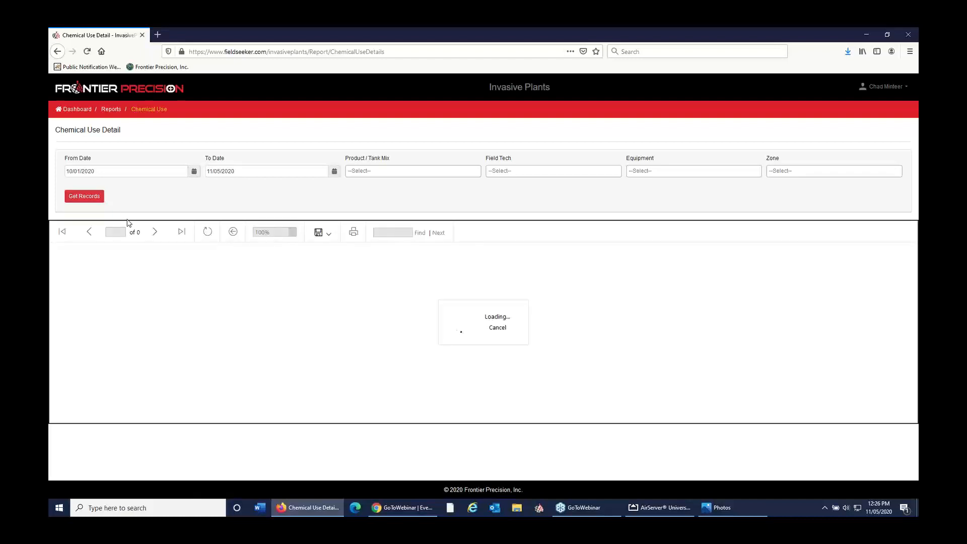
scroll(298, 302, down, 2)
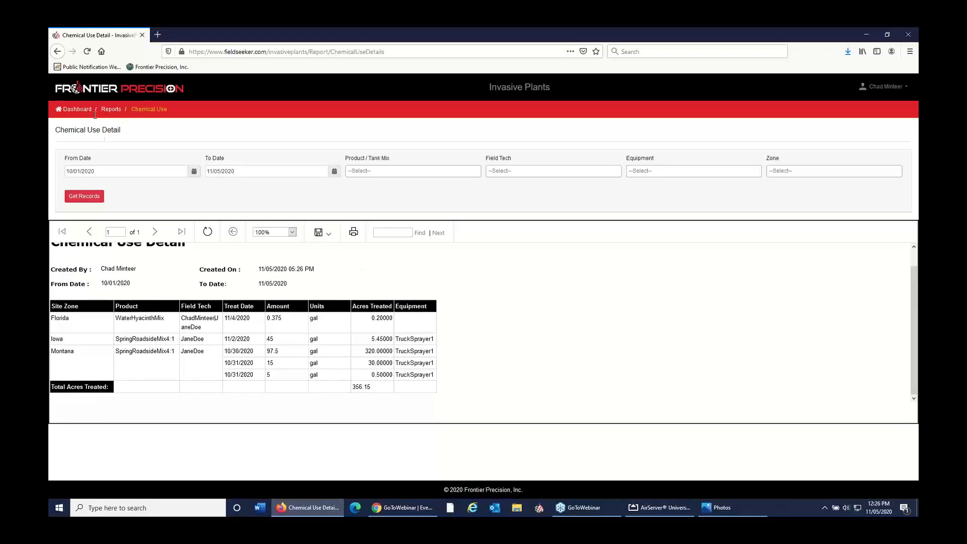
Step: Generate the Plant Assessment Summary activity report for 10/01/2020 to 11/05/2020
click(110, 109)
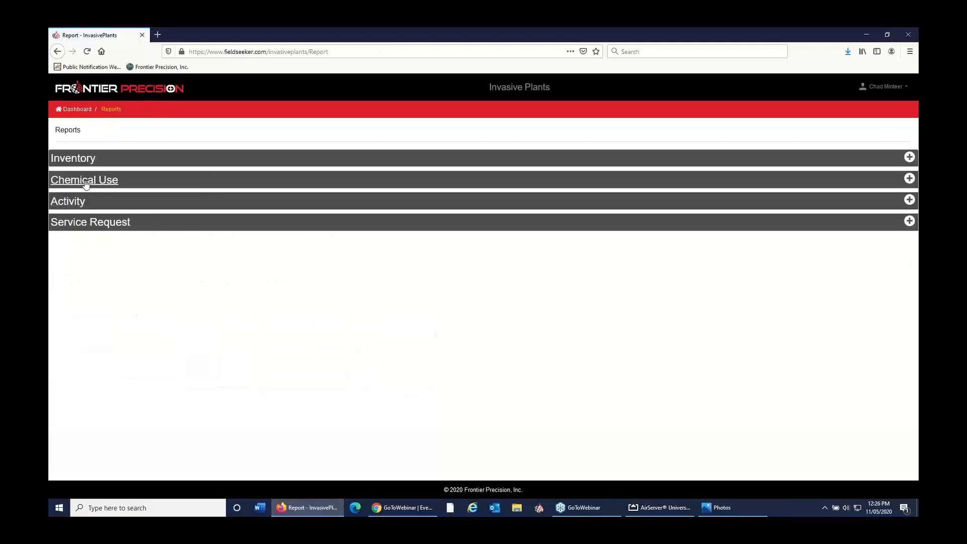
click(81, 203)
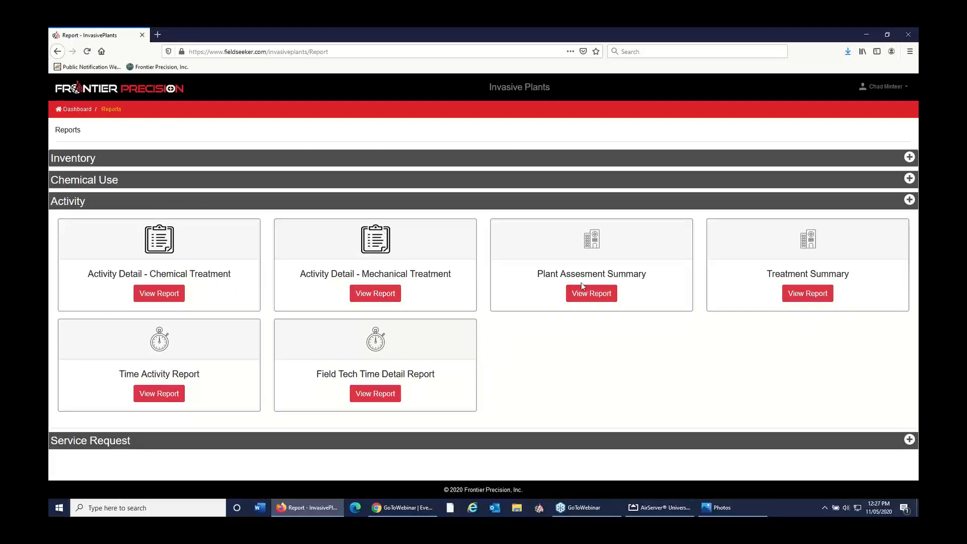
click(594, 294)
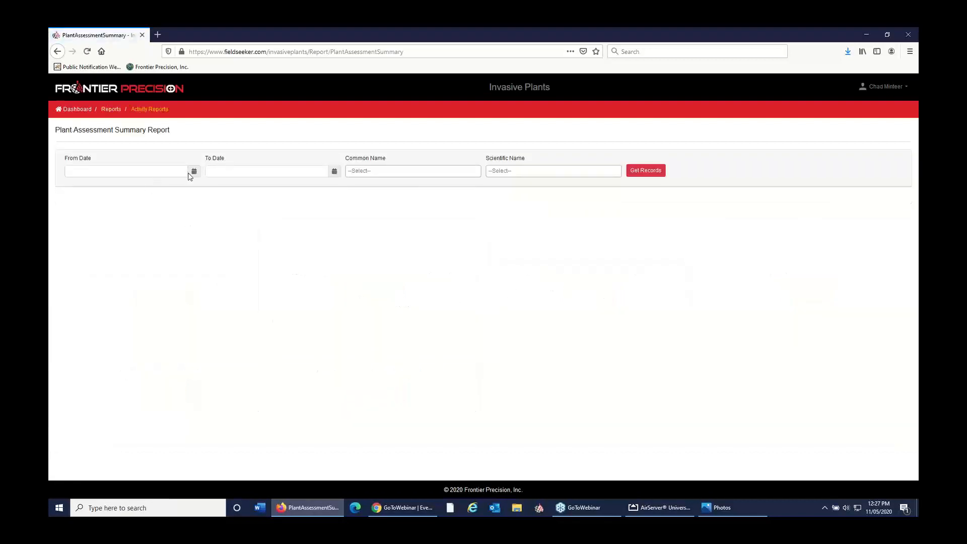
click(194, 173)
click(74, 188)
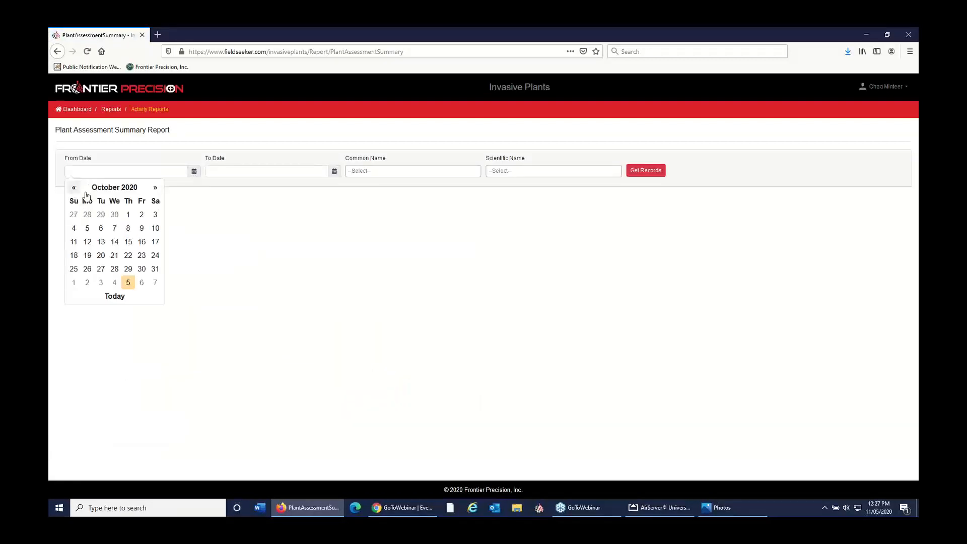
click(128, 215)
click(334, 171)
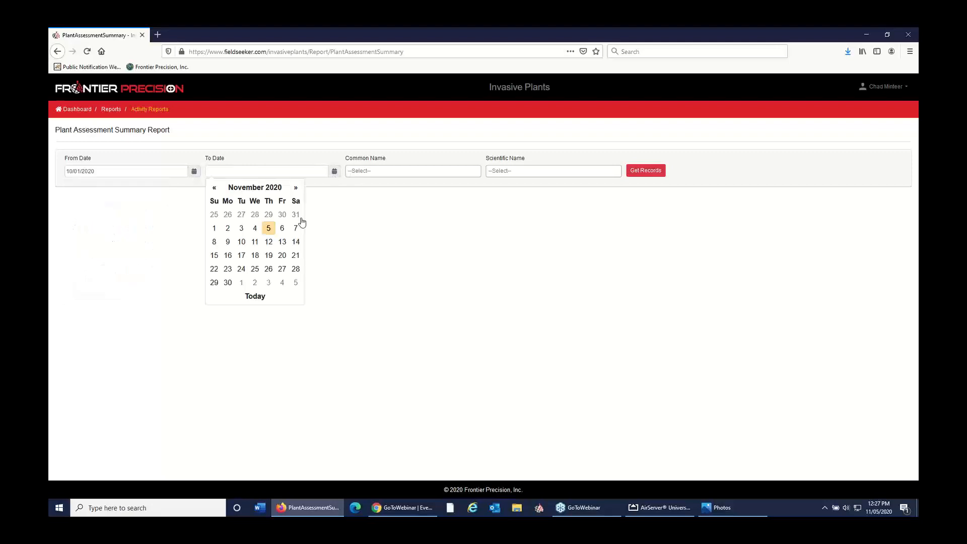
click(272, 226)
click(643, 170)
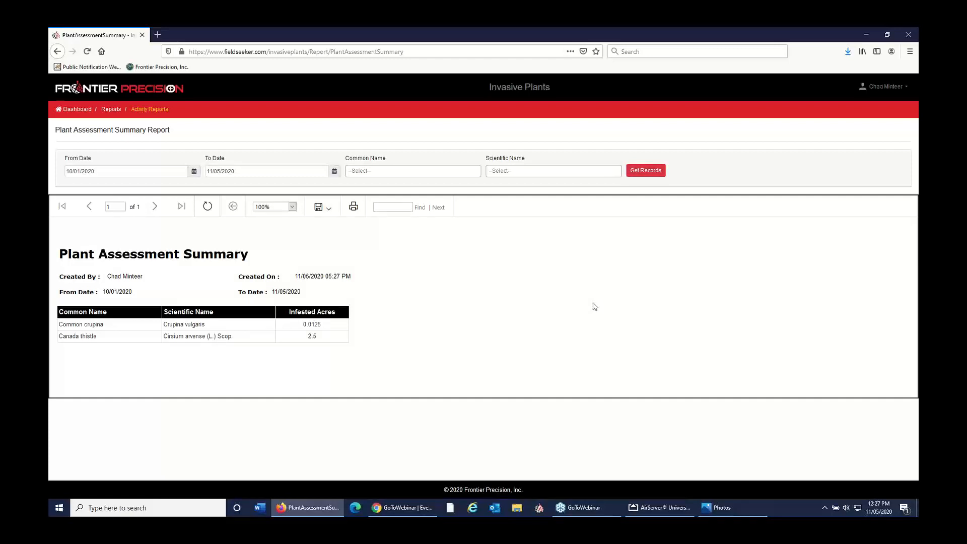
Step: Return to the dashboard and open the billing records for chemical treatments
click(88, 109)
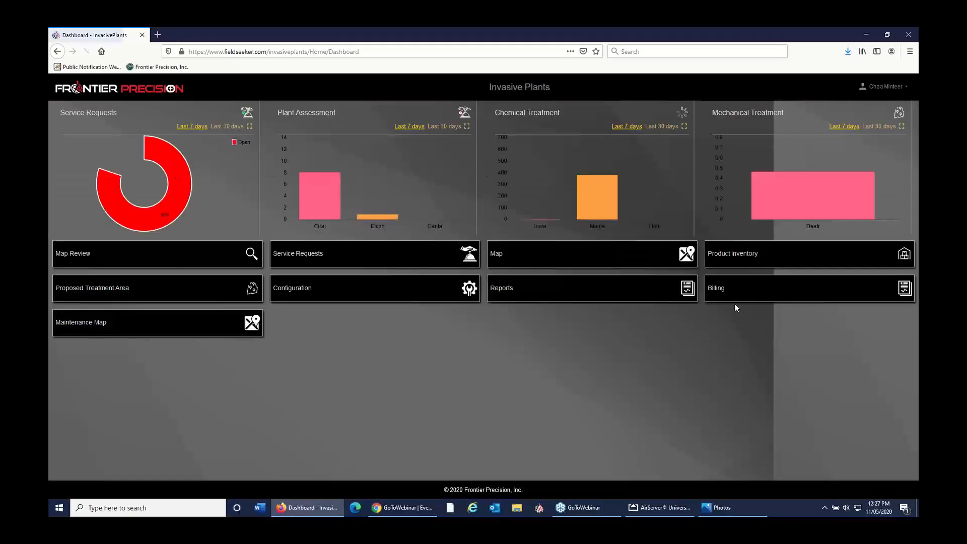
click(721, 296)
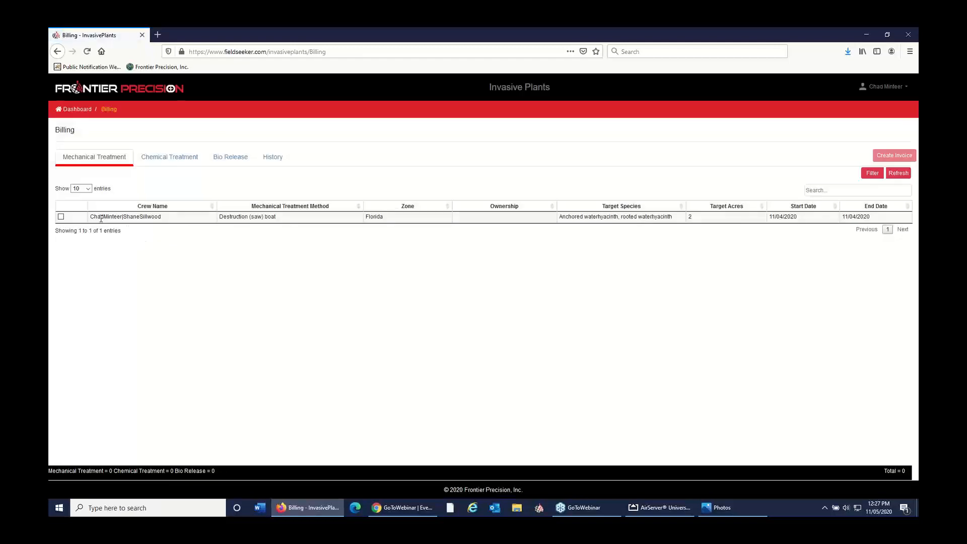
click(153, 169)
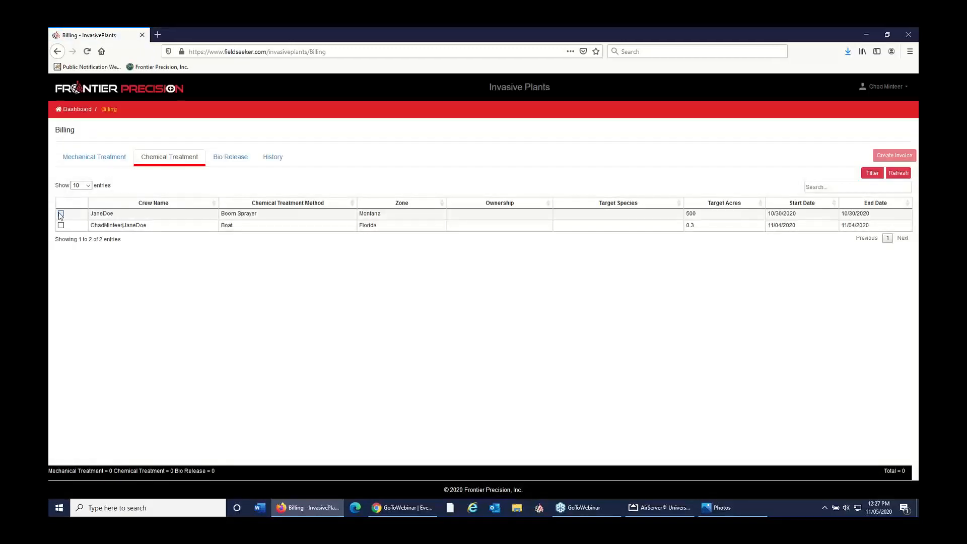
Step: Start an invoice for only the Florida chemical treatment done by boat, leaving the Montana boom sprayer treatment unselected
click(61, 213)
click(61, 225)
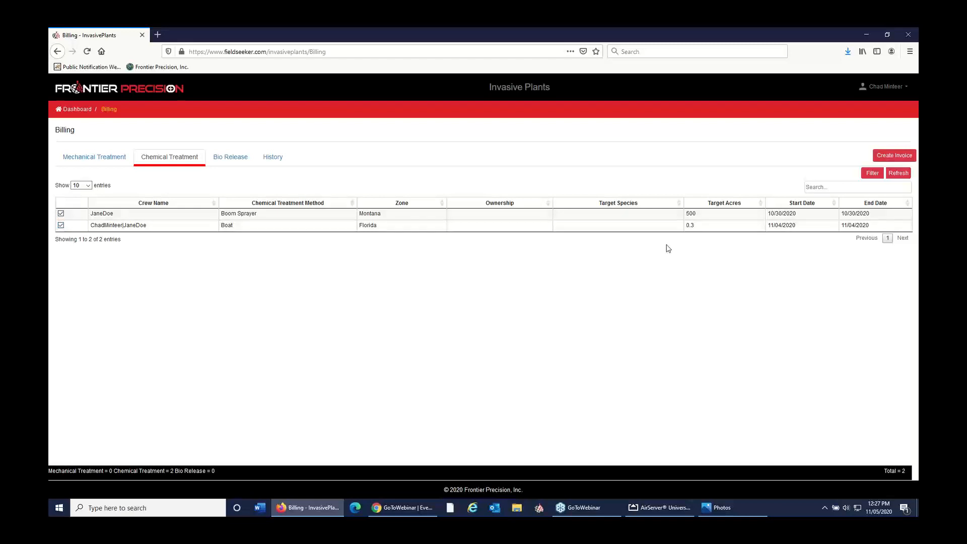
click(61, 213)
click(895, 156)
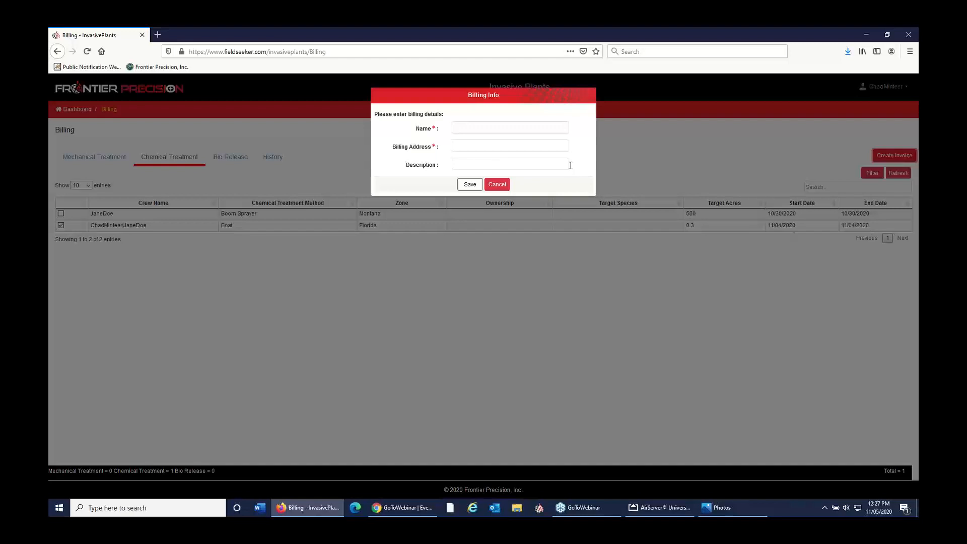
Step: Enter the billing name Hood Landing HOA, the billing address and the description "hyacinth control", and save the invoice details
click(547, 125)
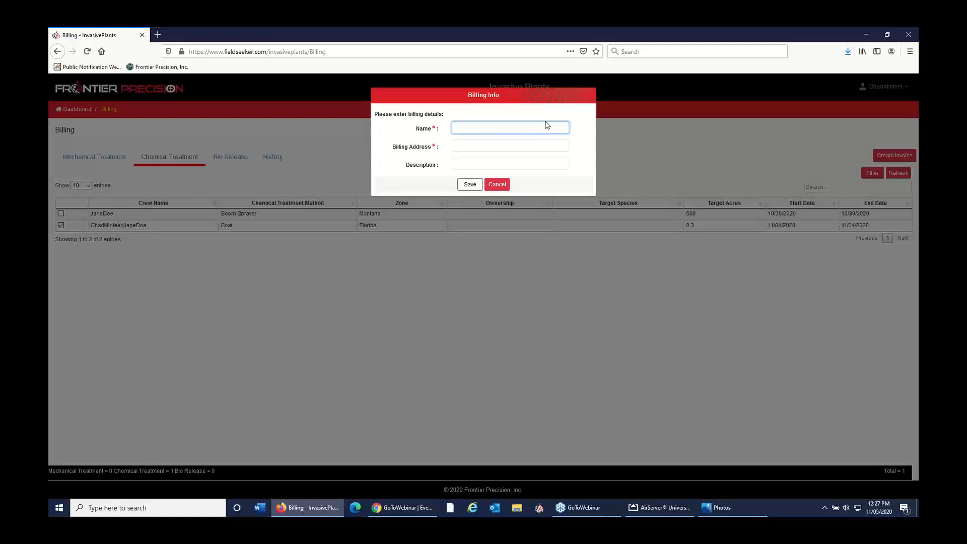
text(Hood Landing HOA)
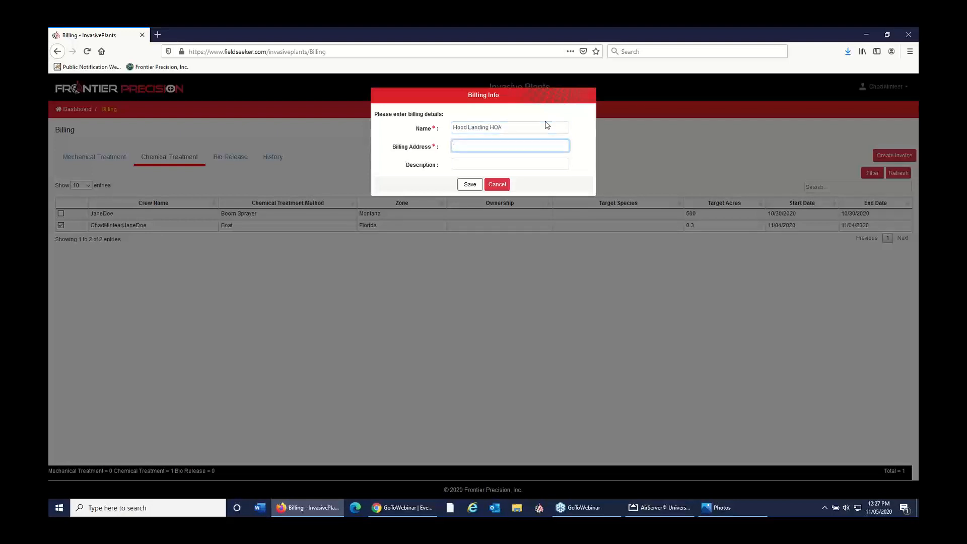
text(1234 Hood Landing Road)
key(Tab)
text(hya)
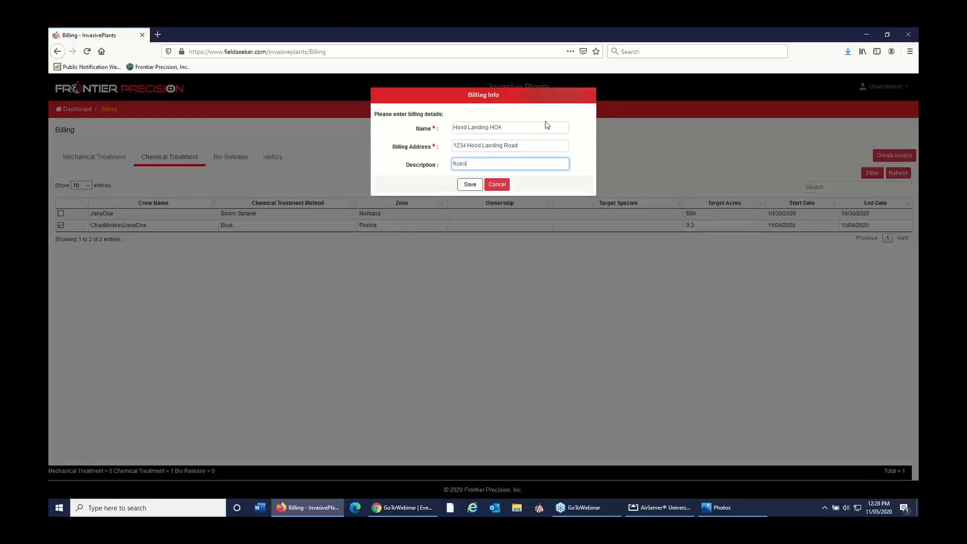
text(cinth control)
click(470, 184)
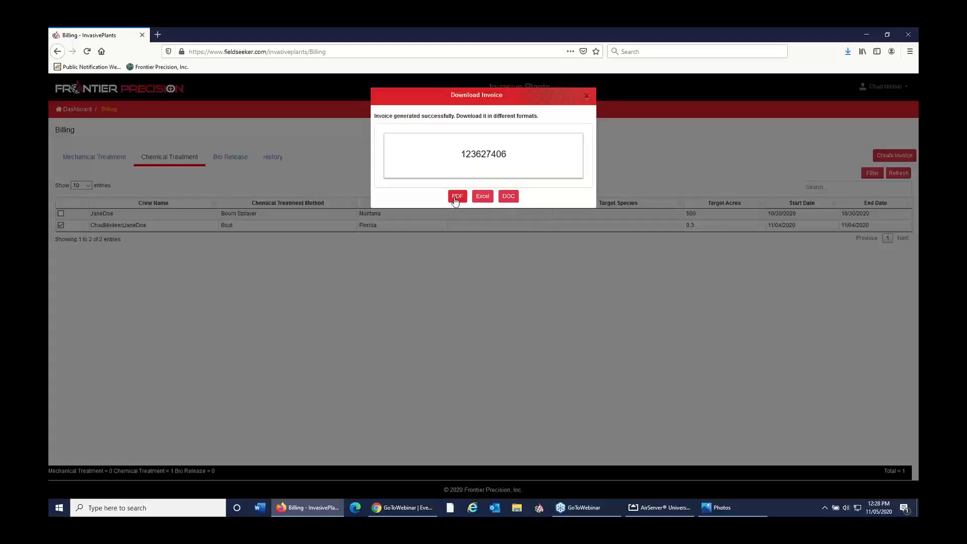
Step: Download the generated invoice as a PDF and open it with Adobe Acrobat Reader DC
click(456, 198)
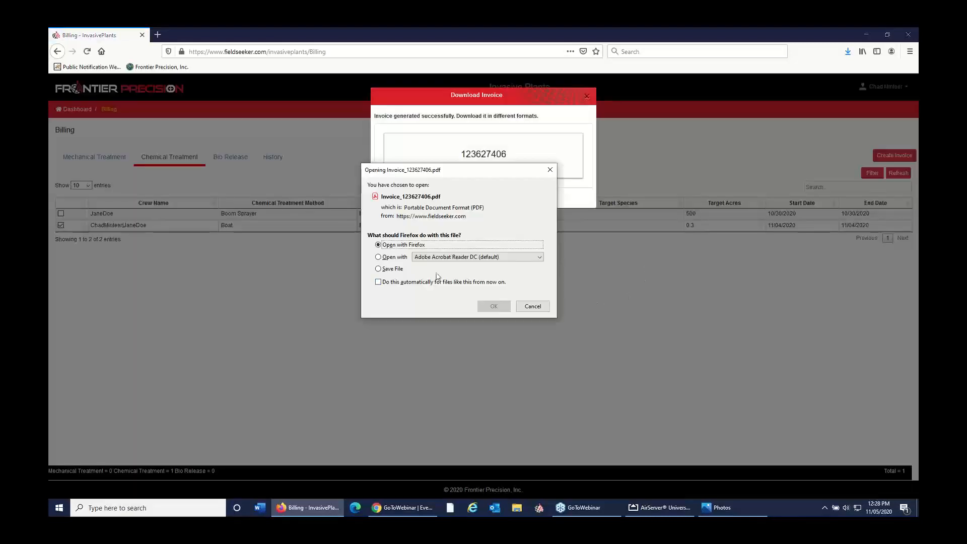
click(402, 262)
click(494, 306)
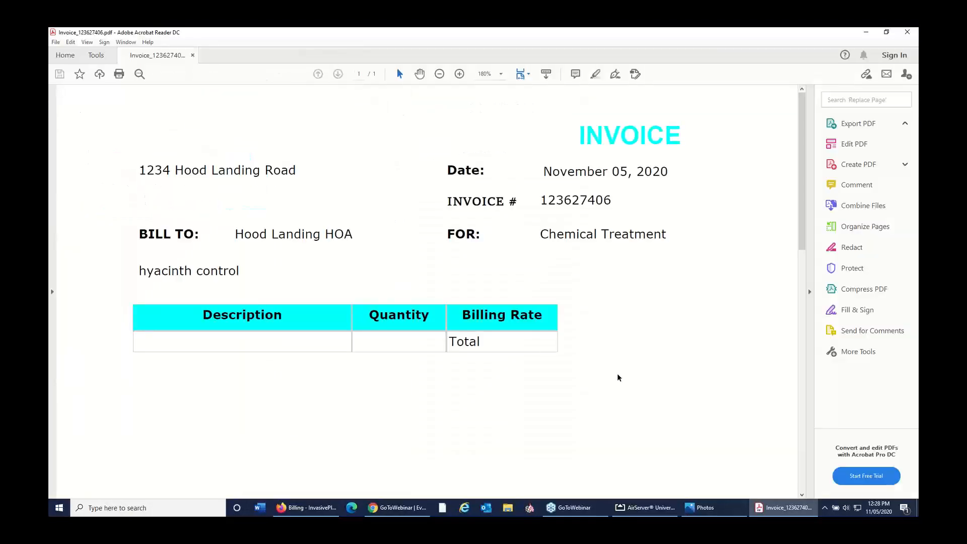
Step: Look over the invoice's billing details and charge table, then close the PDF and the invoice download dialog
scroll(618, 373, down, 2)
scroll(613, 369, up, 2)
scroll(613, 368, down, 2)
scroll(613, 368, up, 2)
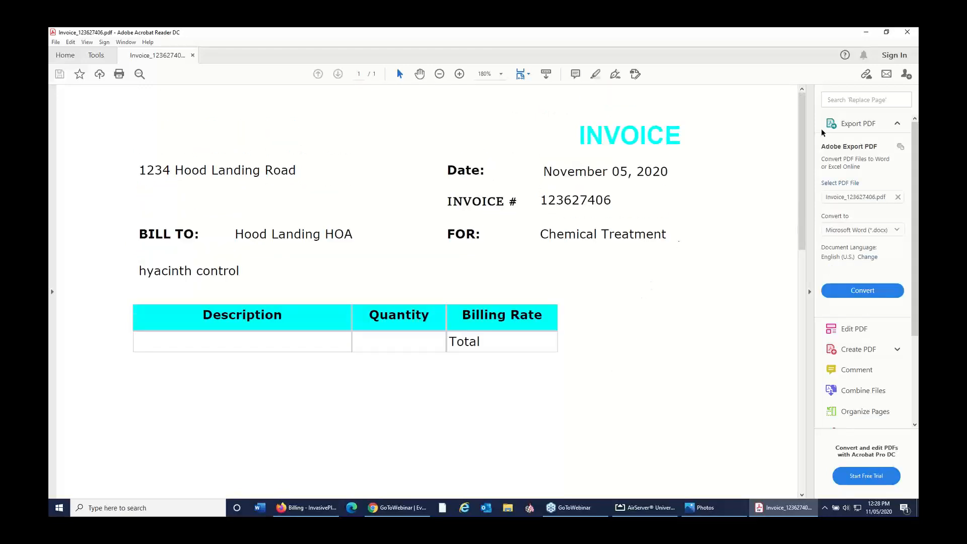
click(907, 36)
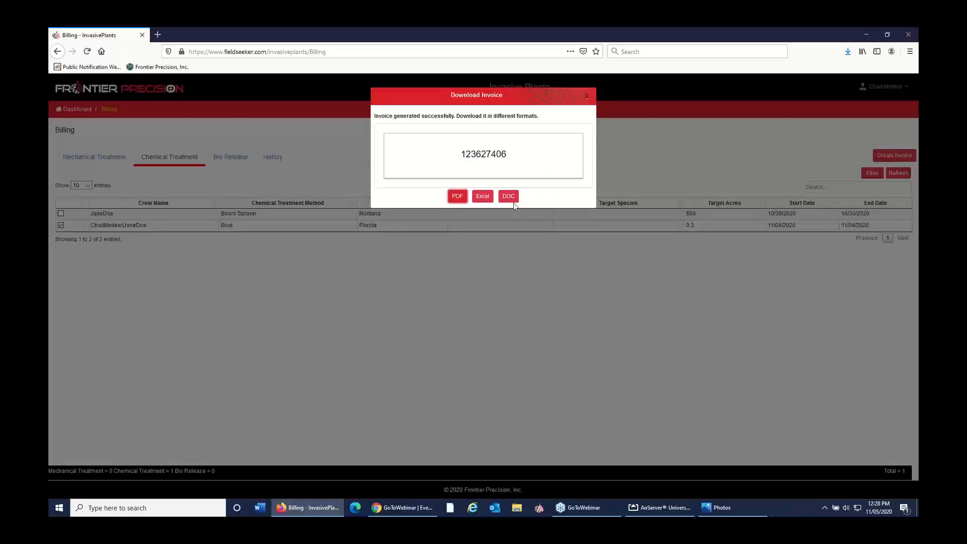
click(587, 96)
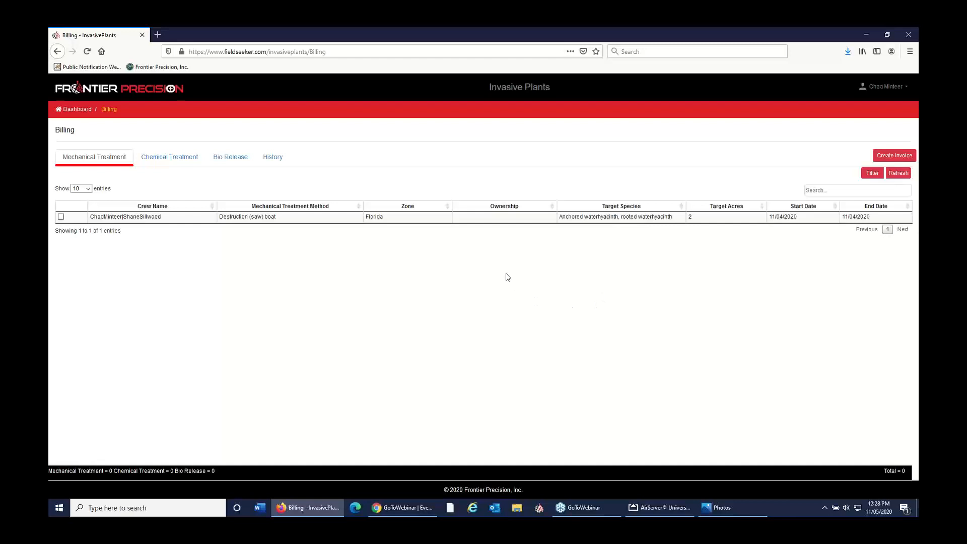
Step: Return to the dashboard, bring up the mirrored tablet in AirServer to view its layers and map, and minimize it
click(77, 109)
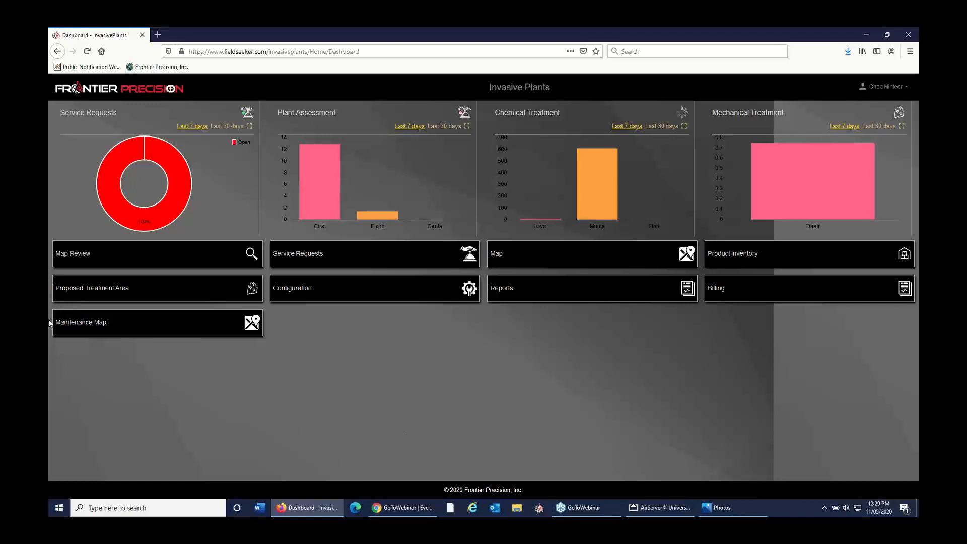
click(660, 508)
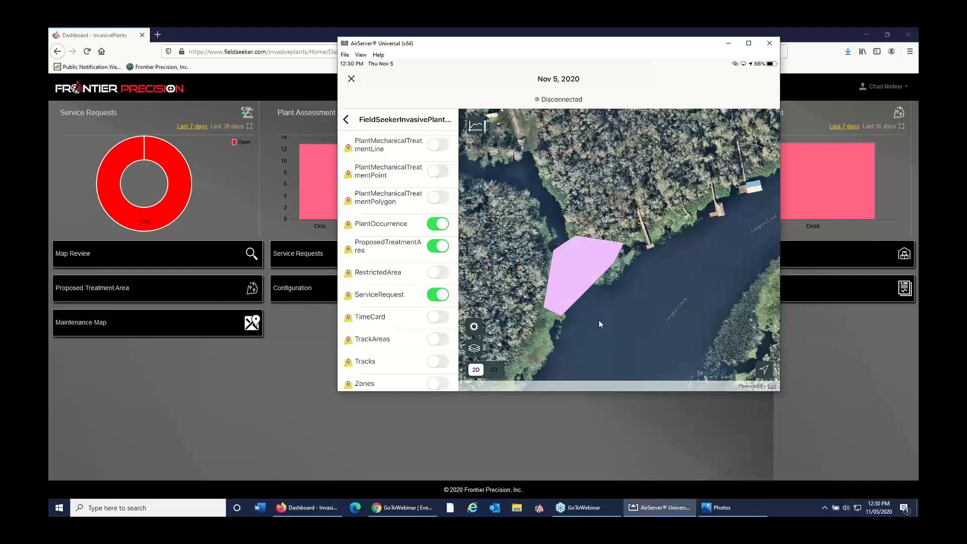
click(729, 44)
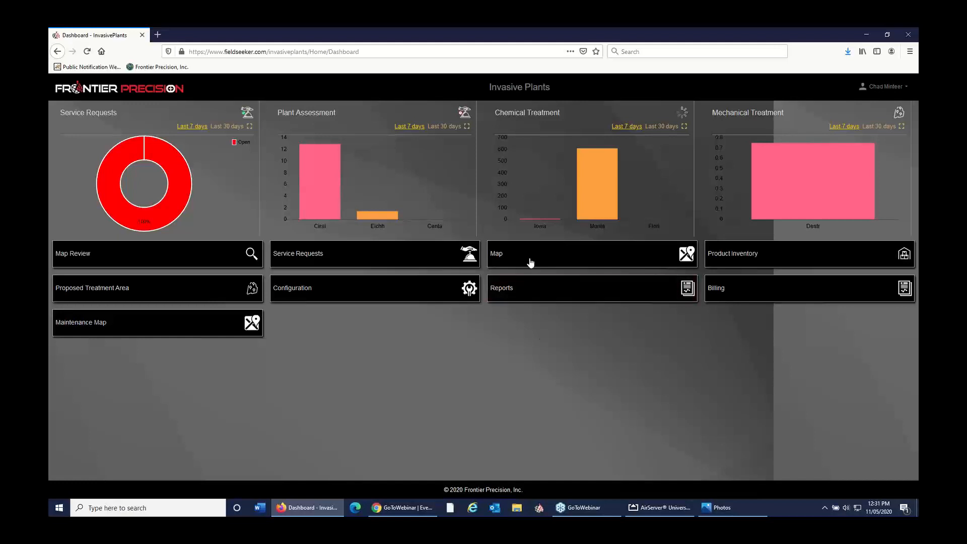
Step: Open the InvasivePlant GIS map from the dashboard, locate Havre, MT, USA, show the area north of town, and clear the search
click(551, 295)
mouse_move(660, 507)
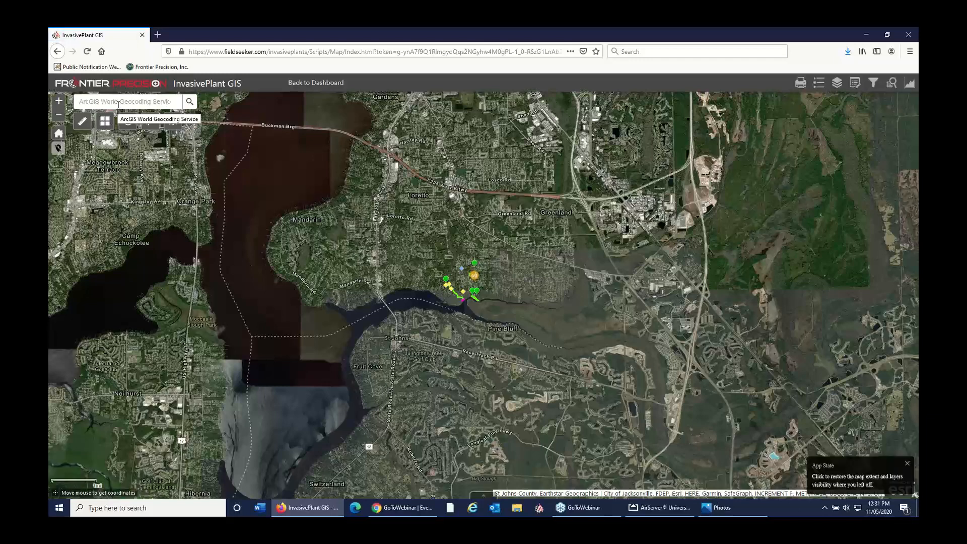
click(117, 105)
text(havre tm)
key(BackSpace)
key(BackSpace)
text(mt)
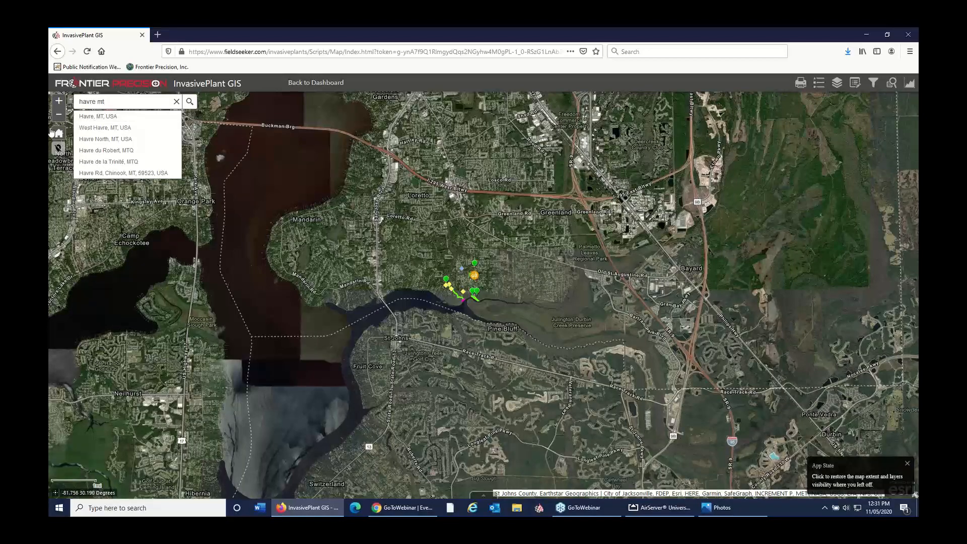
click(90, 117)
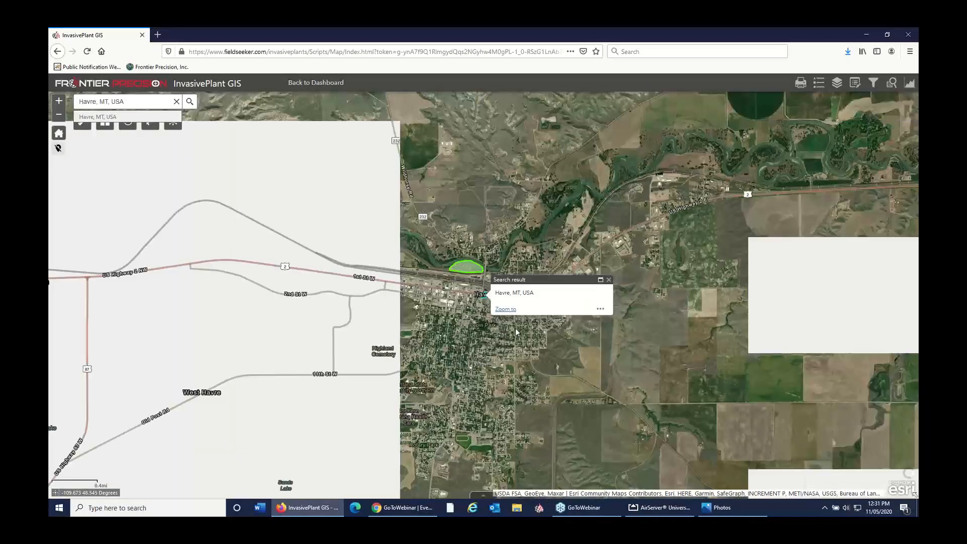
scroll(461, 300, down, 1)
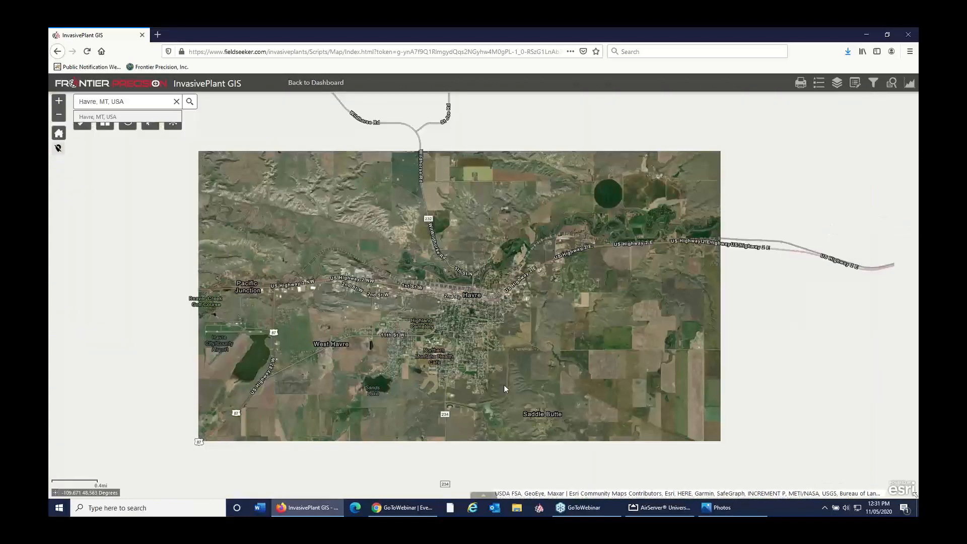
drag(502, 245, 515, 440)
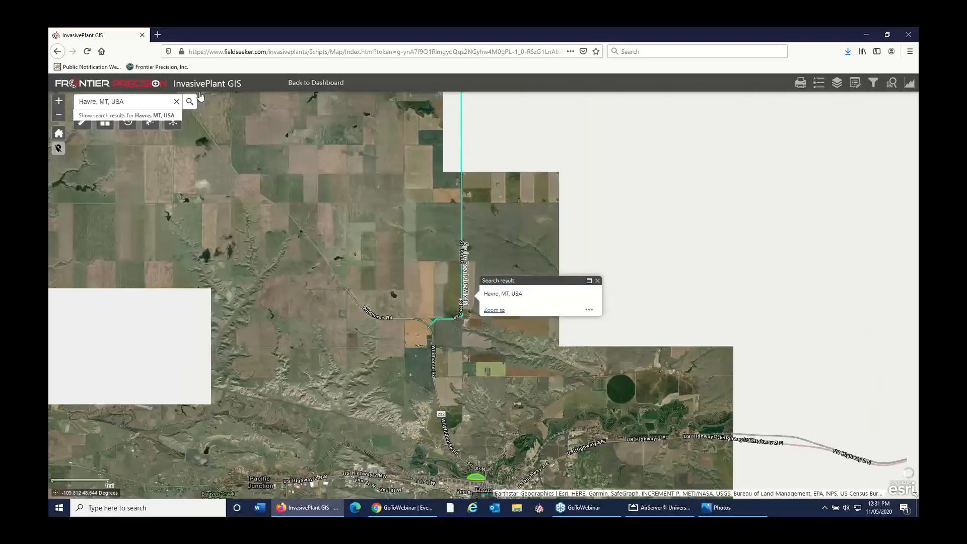
click(177, 101)
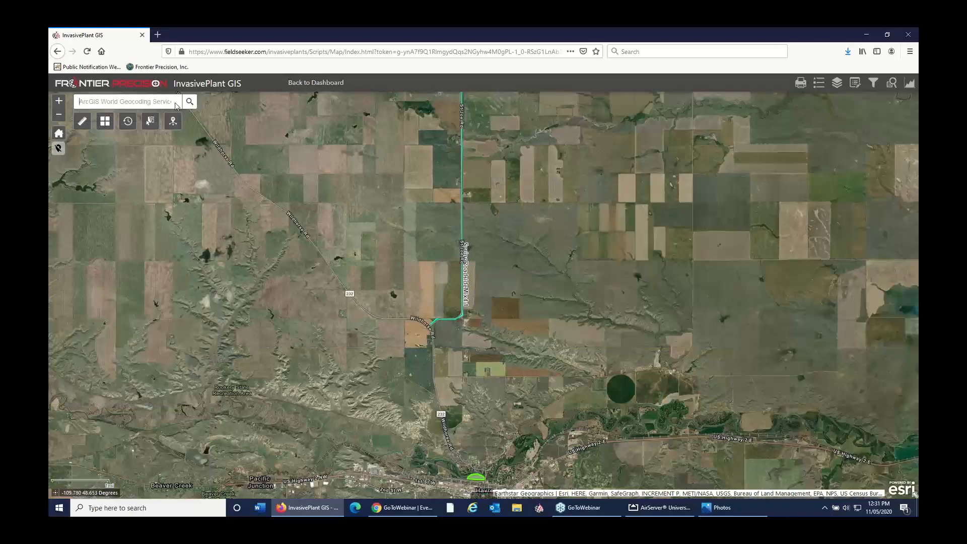
Step: Change the map's basemap to Navigation (Dark Mode)
click(105, 121)
scroll(200, 247, down, 3)
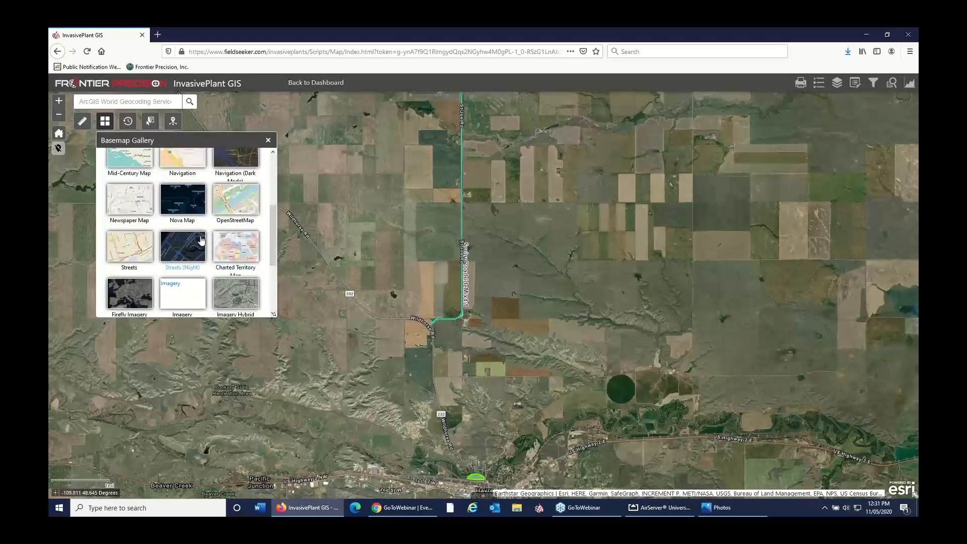
scroll(200, 247, down, 2)
scroll(204, 246, up, 3)
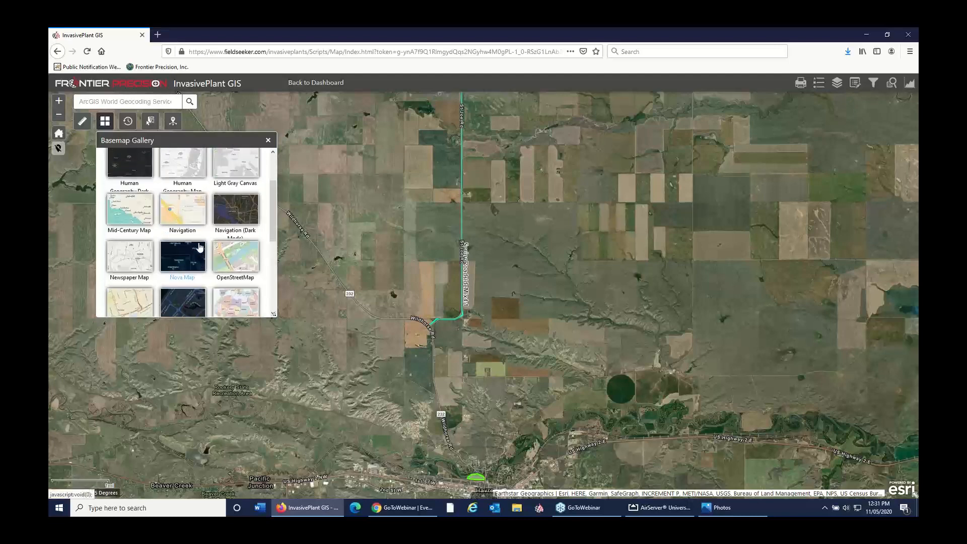
click(242, 216)
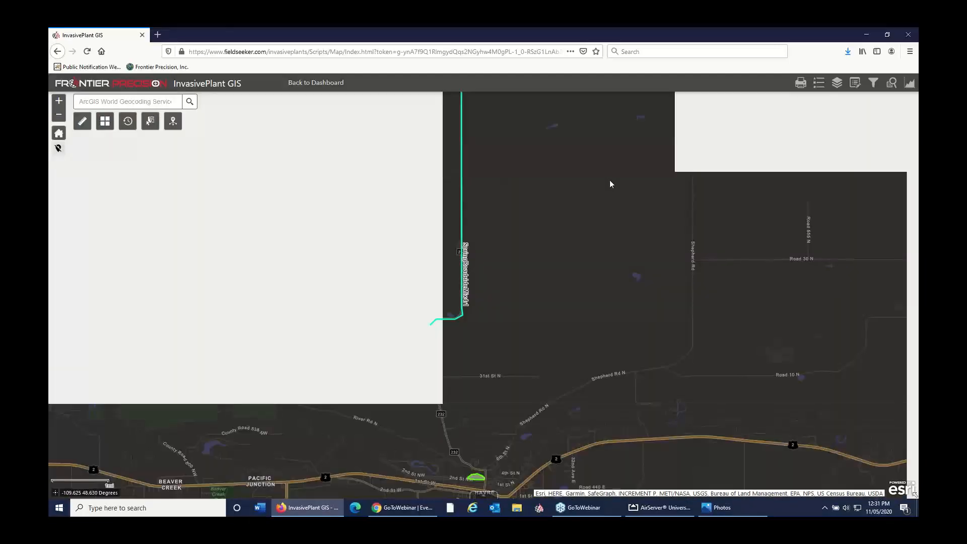
Step: Examine the attributes of the long north-south SpringRoadsideMix4:1 treatment line north of Havre, and close its details
scroll(604, 283, down, 1)
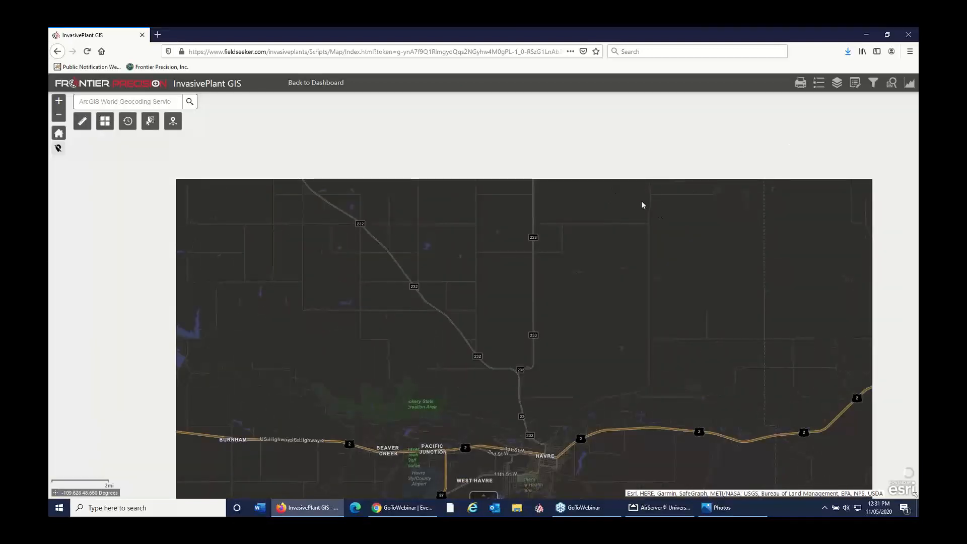
drag(704, 200, 686, 270)
drag(661, 189, 670, 264)
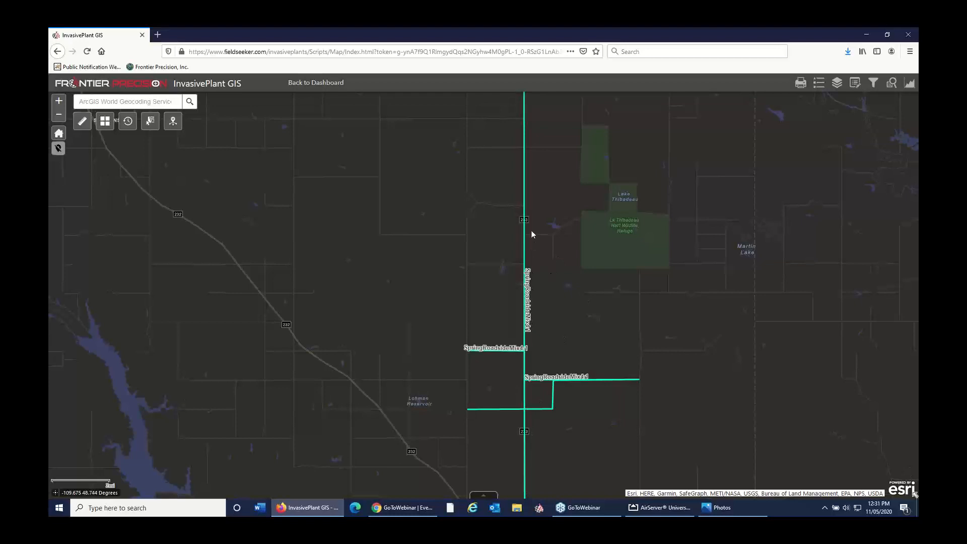
click(525, 256)
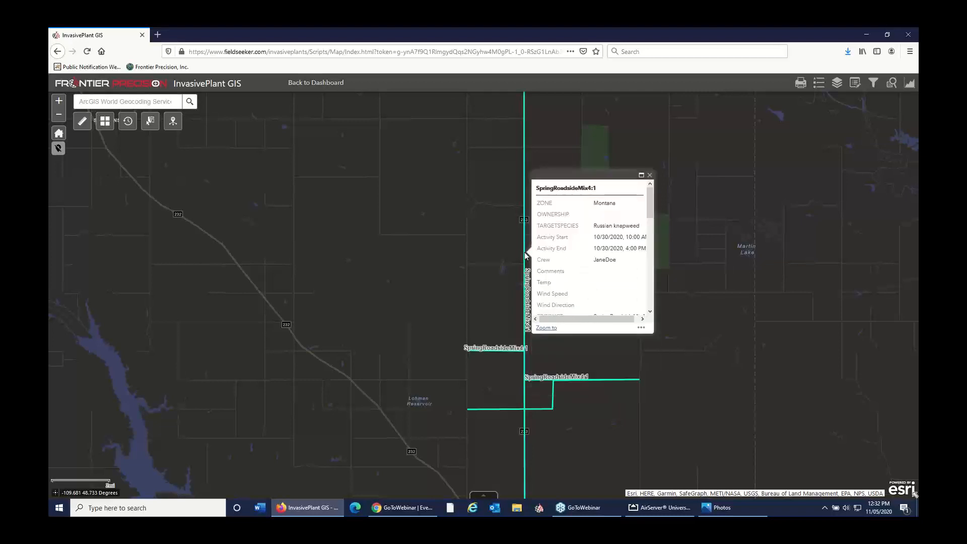
drag(651, 214, 653, 270)
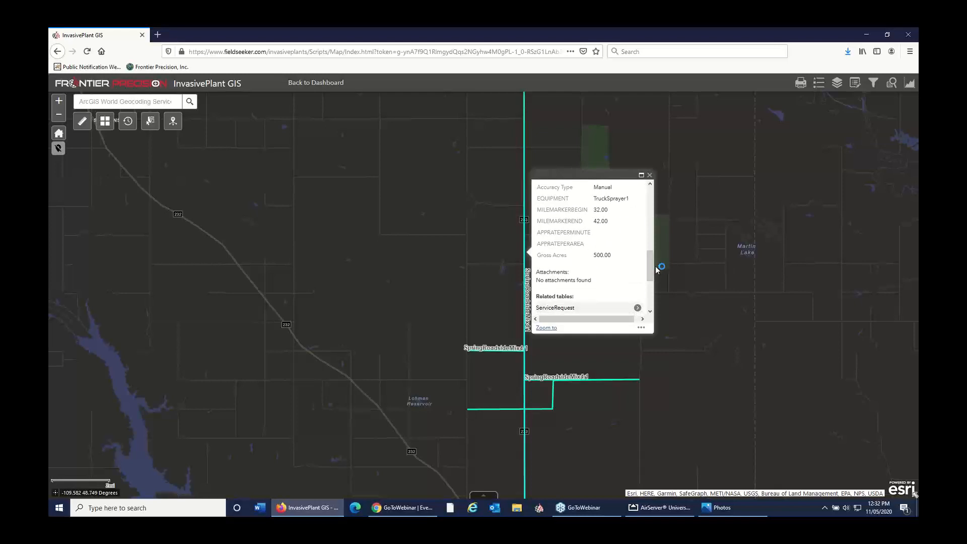
click(649, 176)
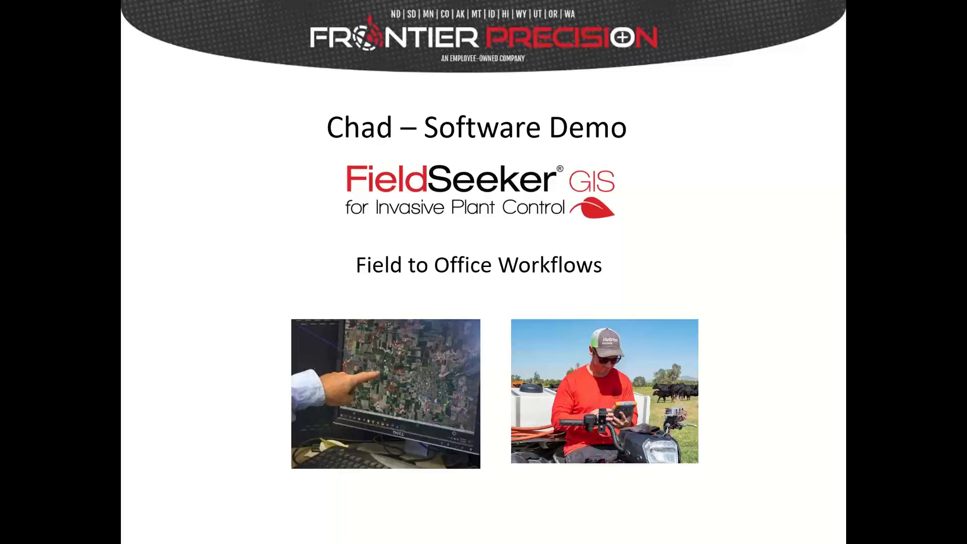
key(Right)
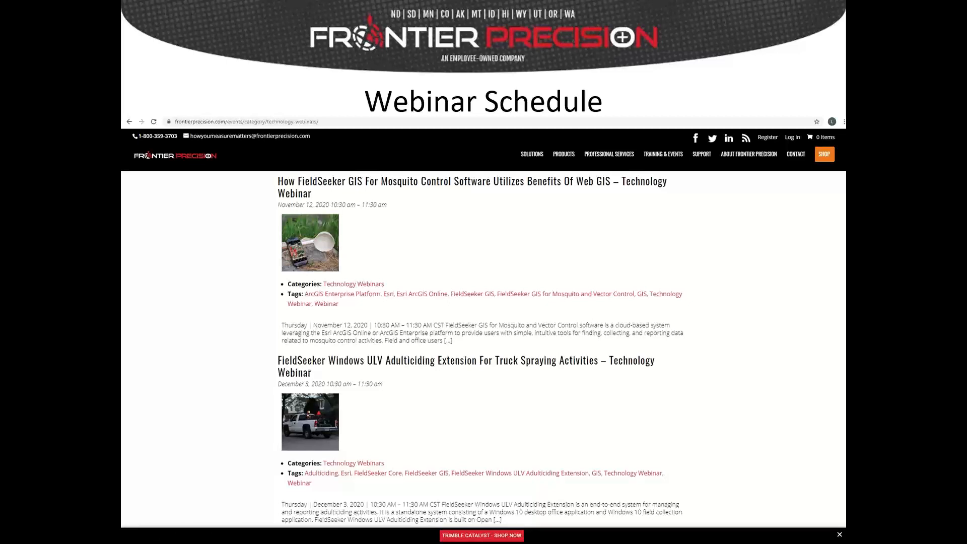
key(Right)
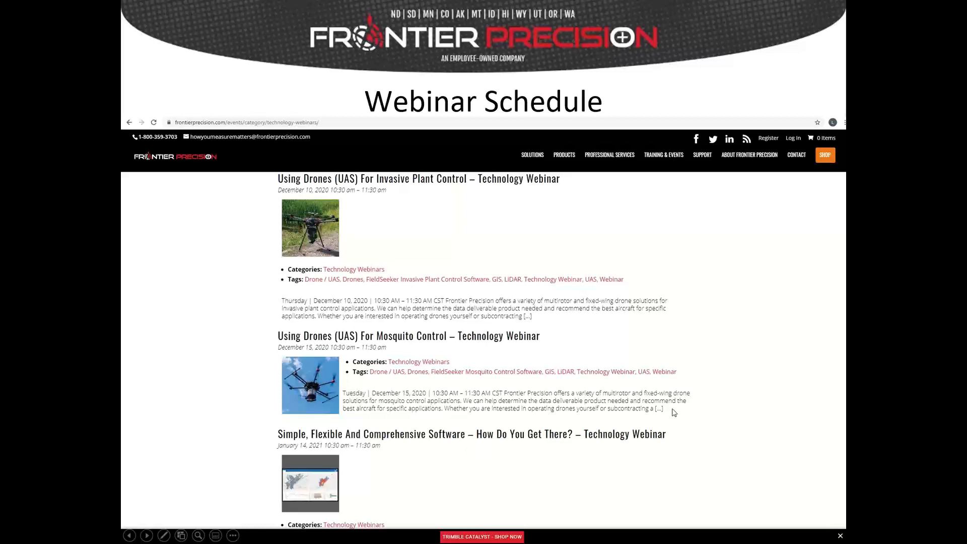
click(771, 398)
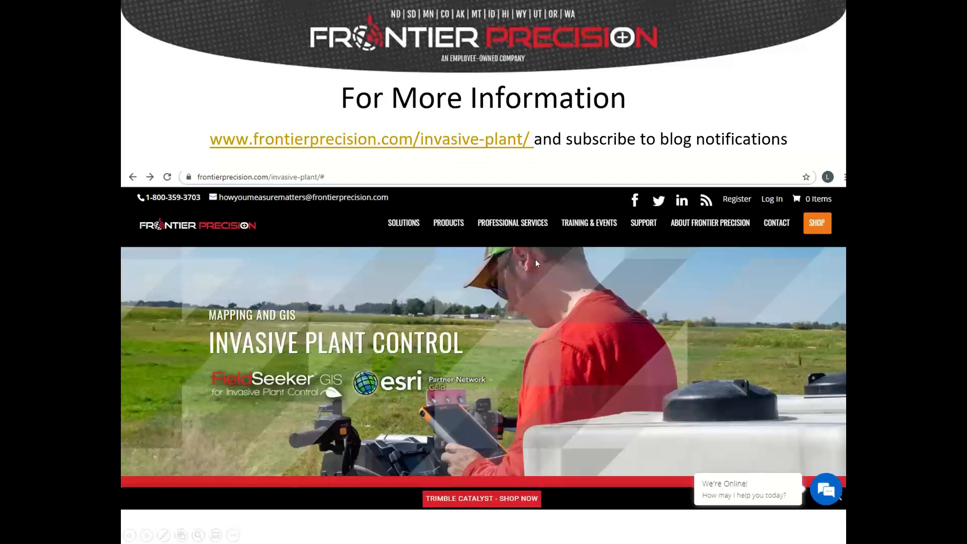
click(625, 250)
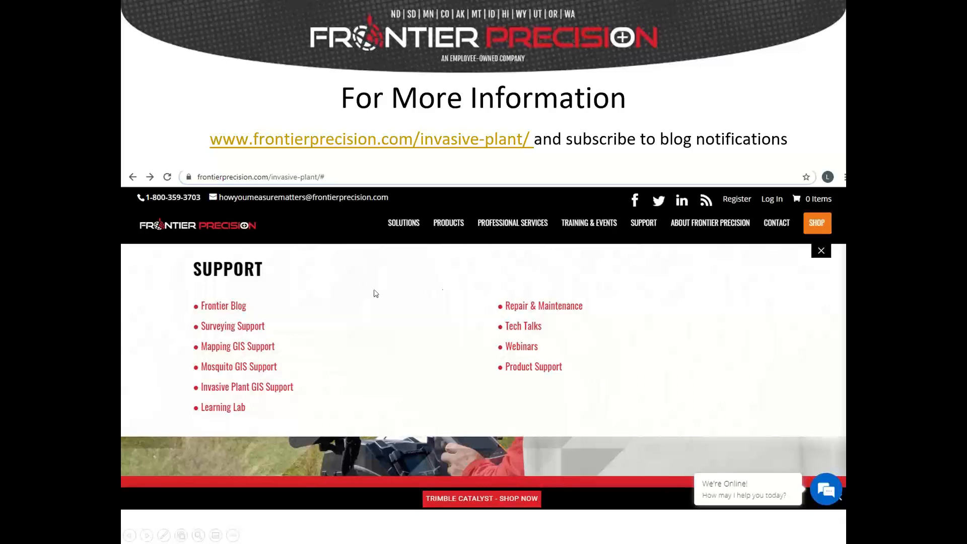
click(681, 359)
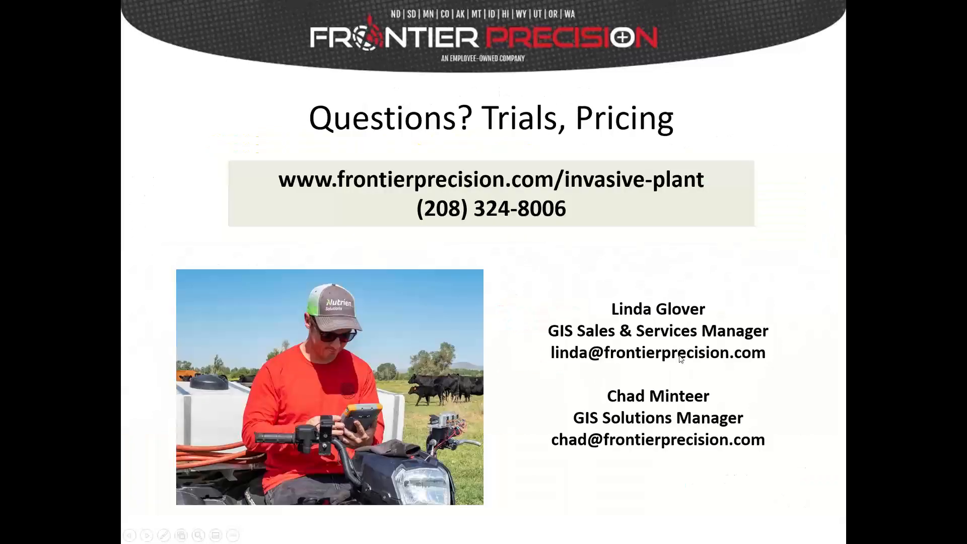